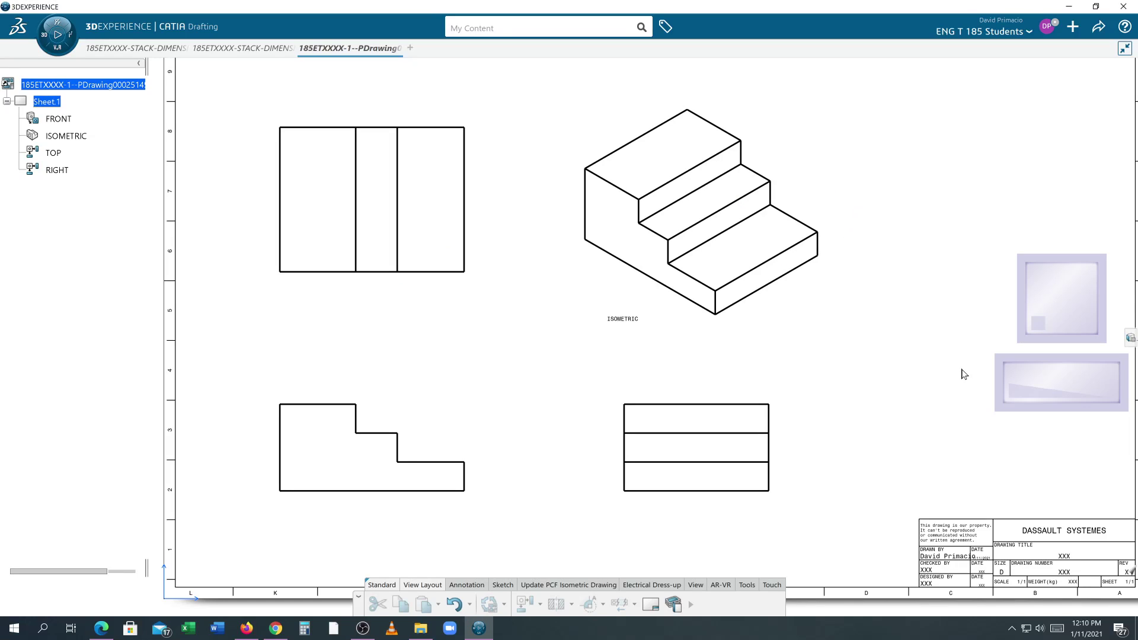
# Step: Open the stepped block's part model and expand PartBody and Pad.1 down to Sketch.1
pyautogui.click(219, 47)
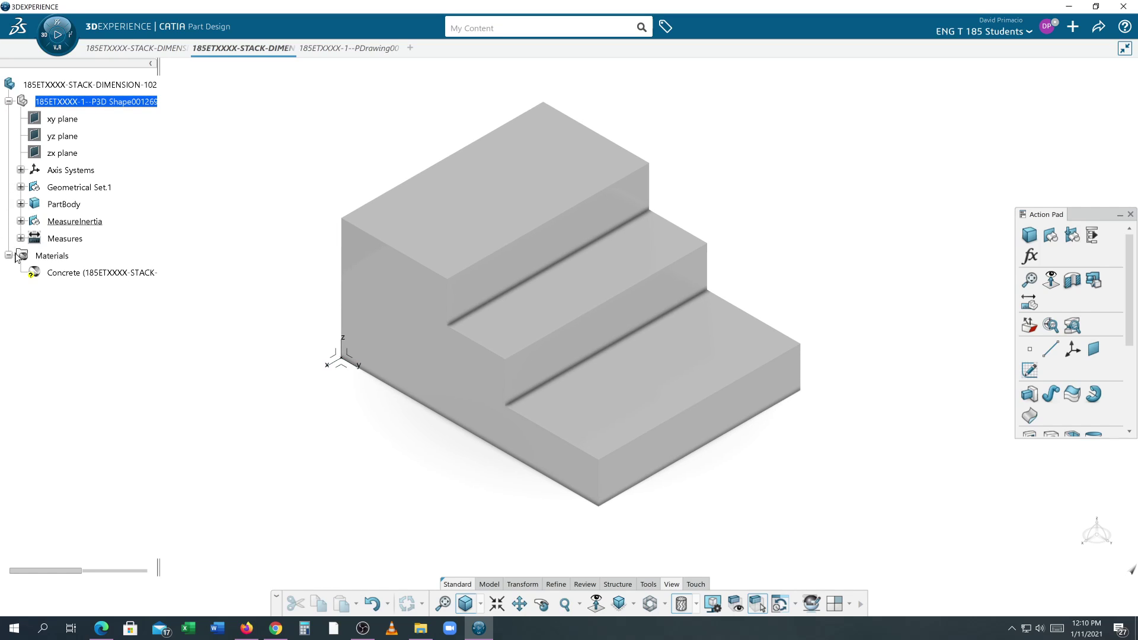
pyautogui.click(20, 204)
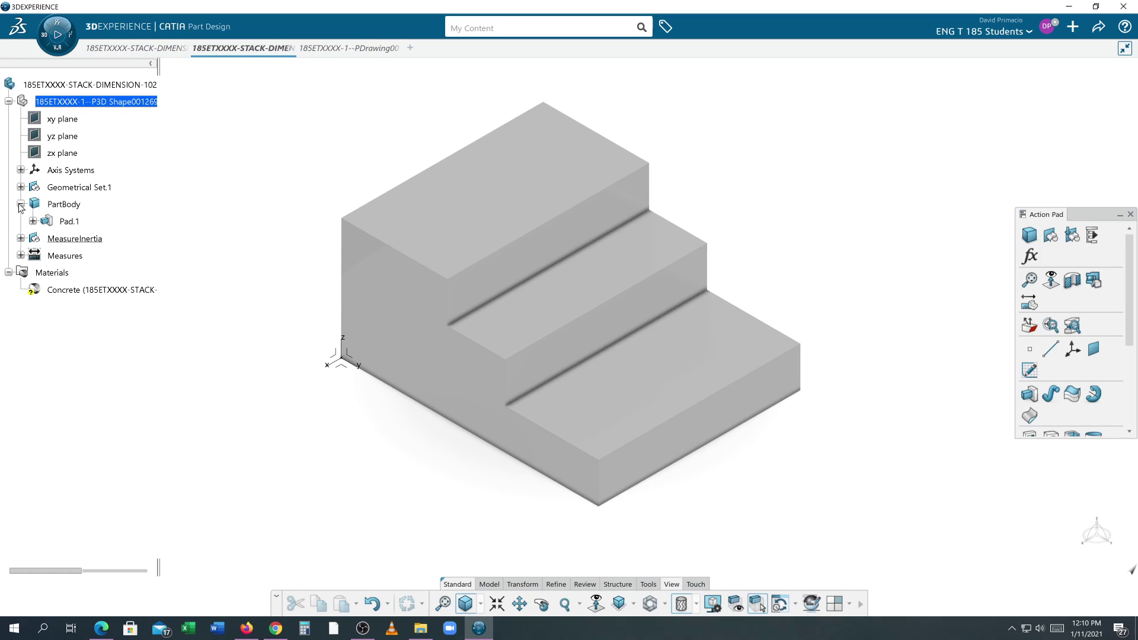
pyautogui.click(34, 221)
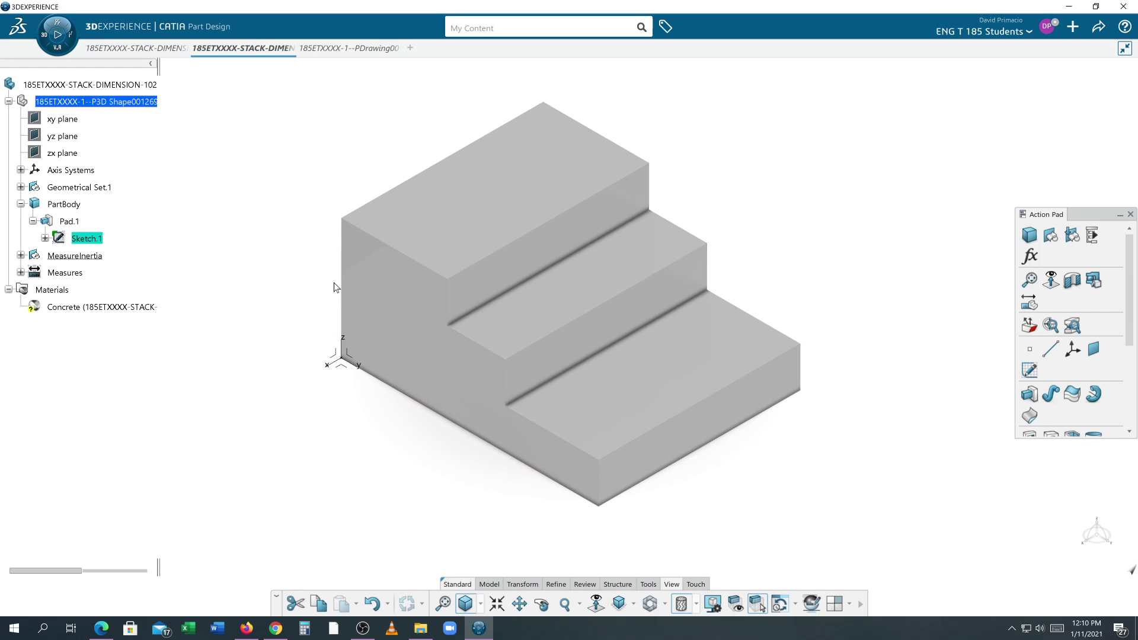
pyautogui.doubleClick(86, 238)
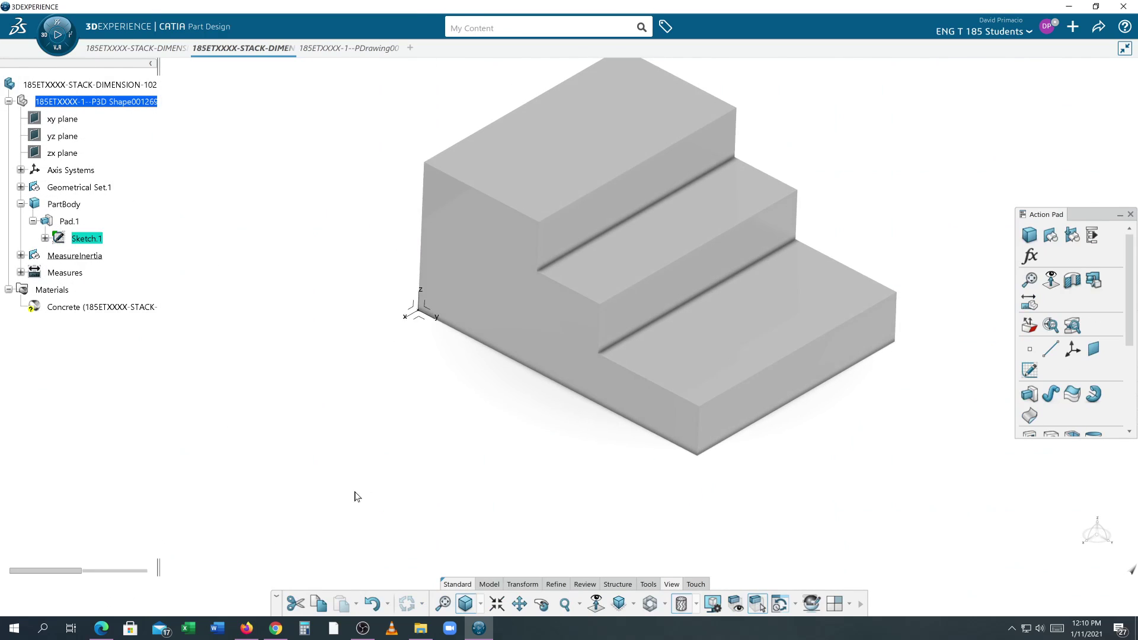
# Step: Examine the stepped block's bottom, stepped side and other faces from several angles
pyautogui.moveTo(437, 386); pyautogui.dragTo(468, 412, button='middle')
pyautogui.click(482, 426)
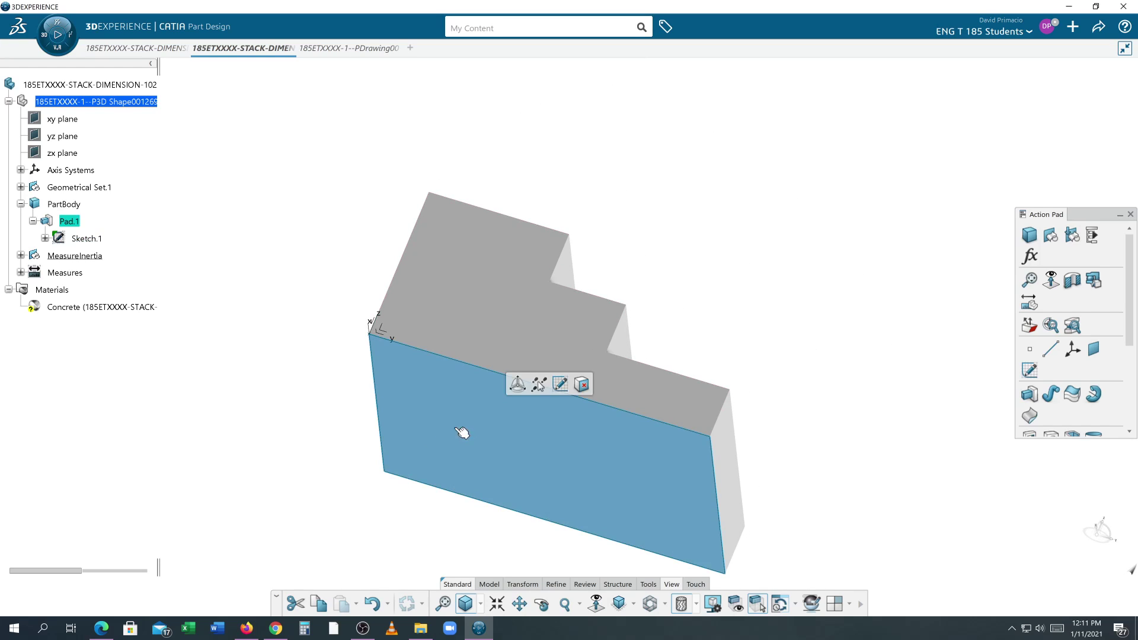
pyautogui.moveTo(320, 388); pyautogui.dragTo(508, 439, button='middle')
pyautogui.click(381, 371)
pyautogui.moveTo(576, 409); pyautogui.dragTo(398, 441, button='middle')
pyautogui.click(468, 369)
pyautogui.click(413, 455)
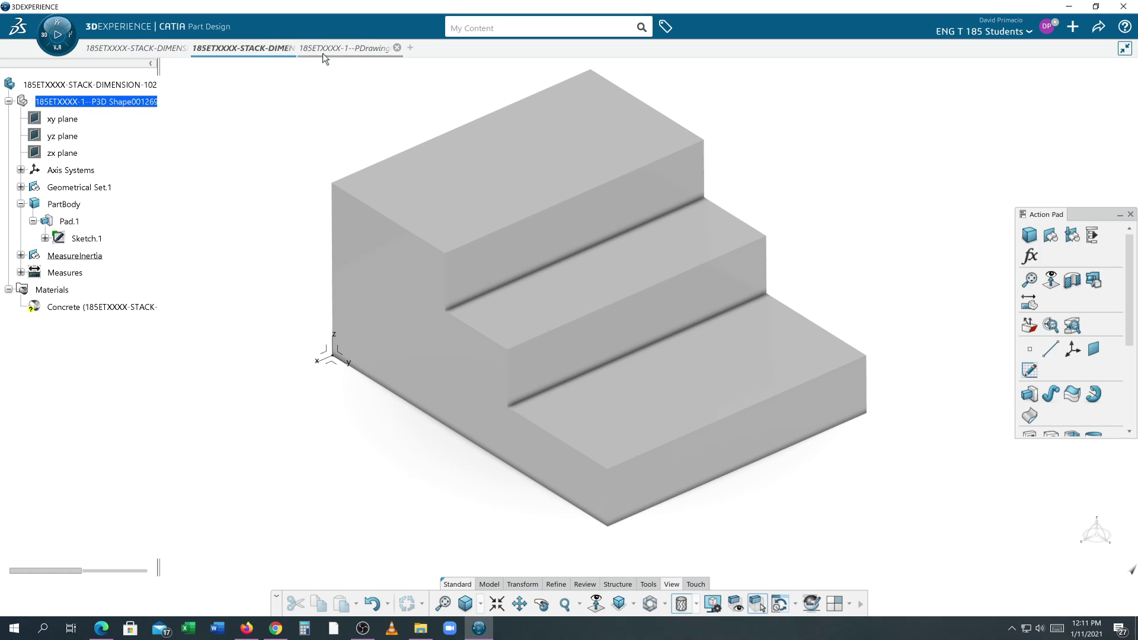
# Step: Look over the drawing's four views, and open Sketch.1 of the part for editing
pyautogui.moveTo(325, 53)
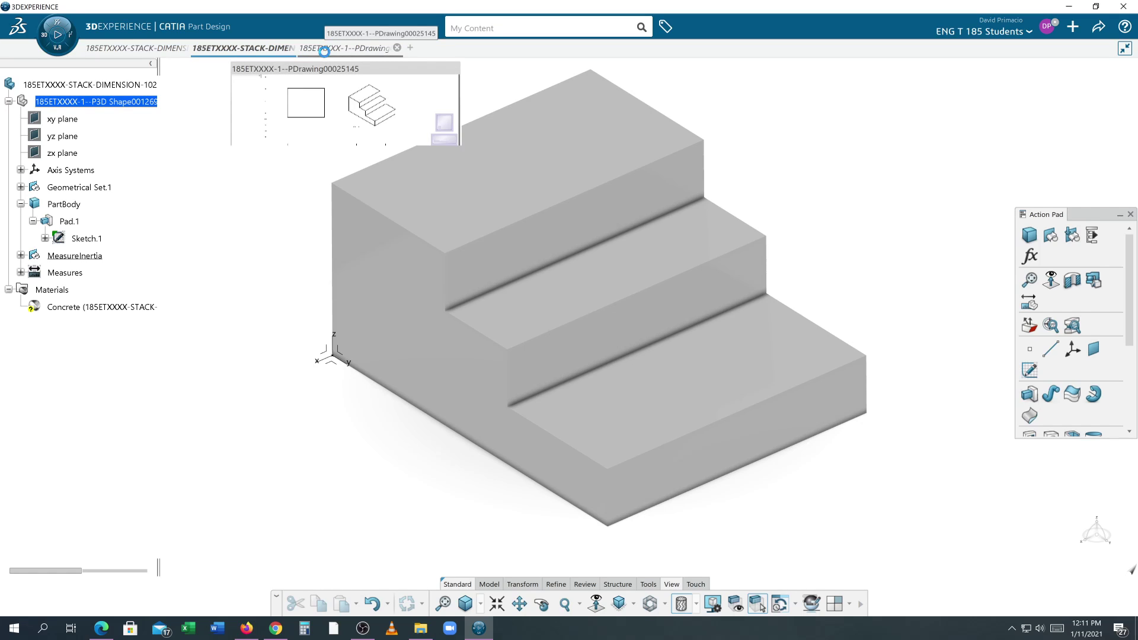
pyautogui.click(325, 51)
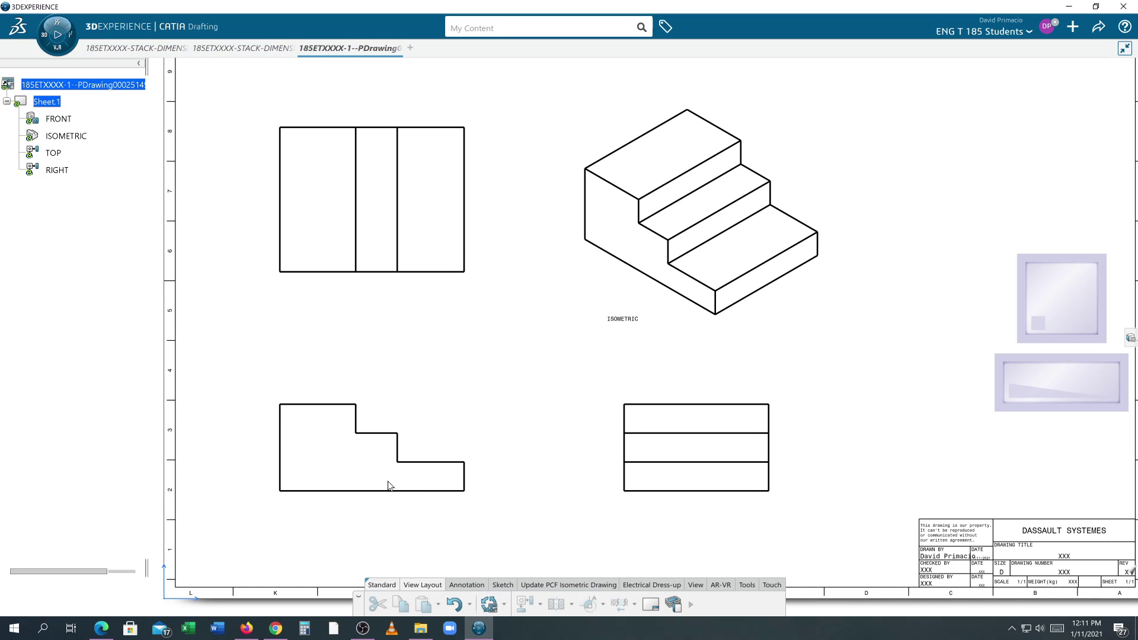
pyautogui.click(236, 48)
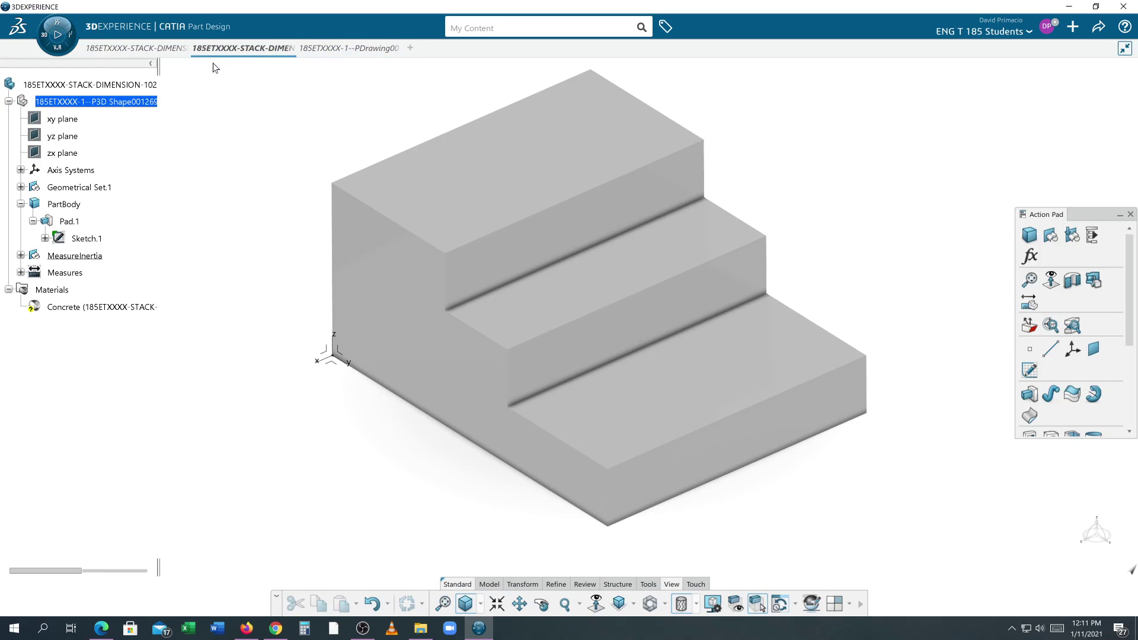
pyautogui.doubleClick(83, 239)
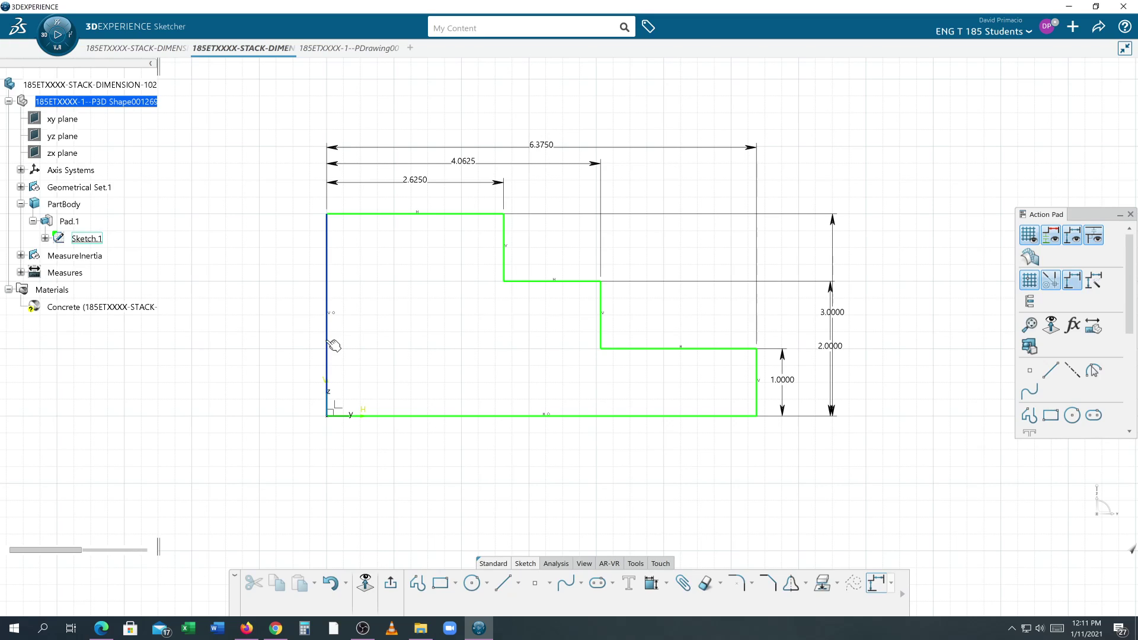
# Step: Compare the sketched step profile with the drawing's FRONT view, and exit the sketch in the part
pyautogui.click(336, 53)
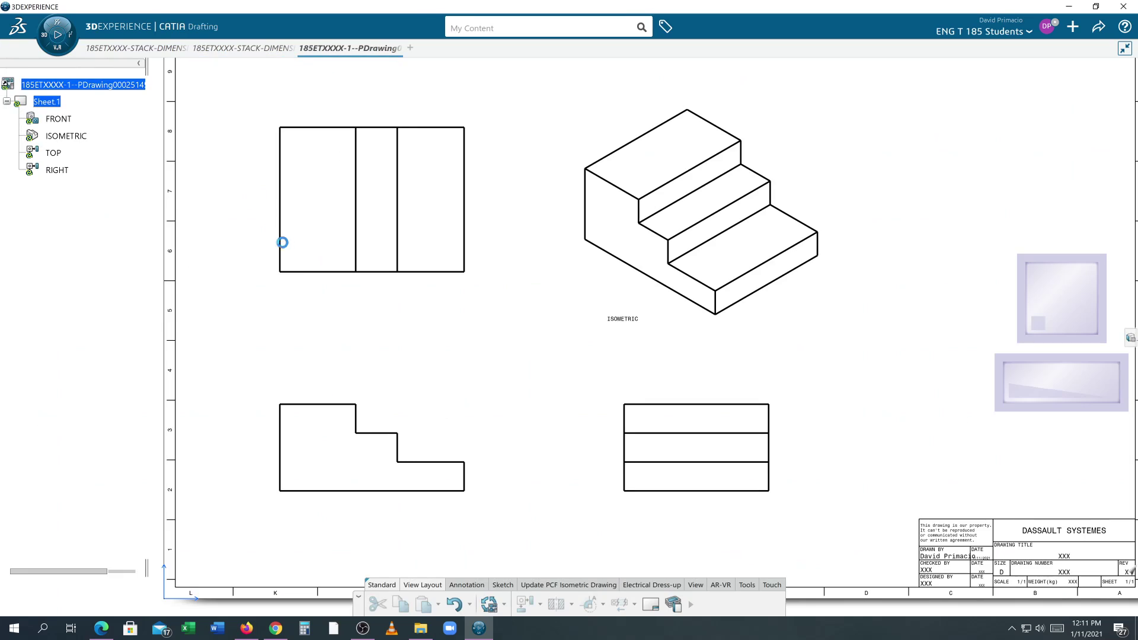
pyautogui.moveTo(466, 428)
pyautogui.mouseDown(button='middle')
pyautogui.moveTo(625, 293)
pyautogui.moveTo(627, 249)
pyautogui.mouseUp(button='middle')
pyautogui.moveTo(269, 389); pyautogui.dragTo(401, 428, button='middle')
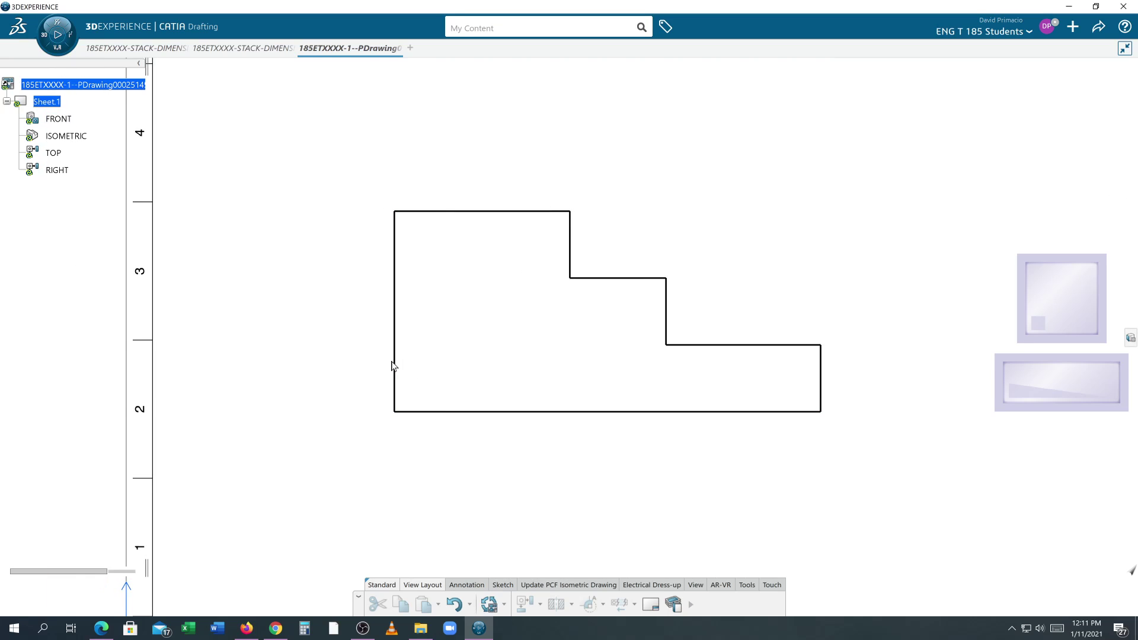
pyautogui.moveTo(391, 366); pyautogui.dragTo(274, 432, button='middle')
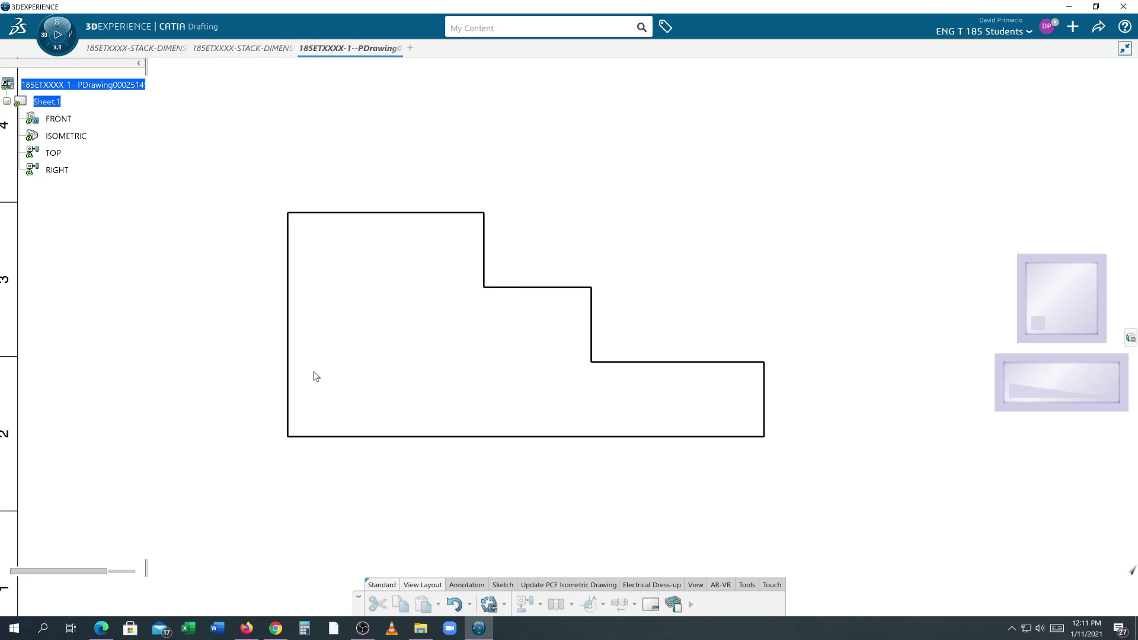
pyautogui.click(251, 51)
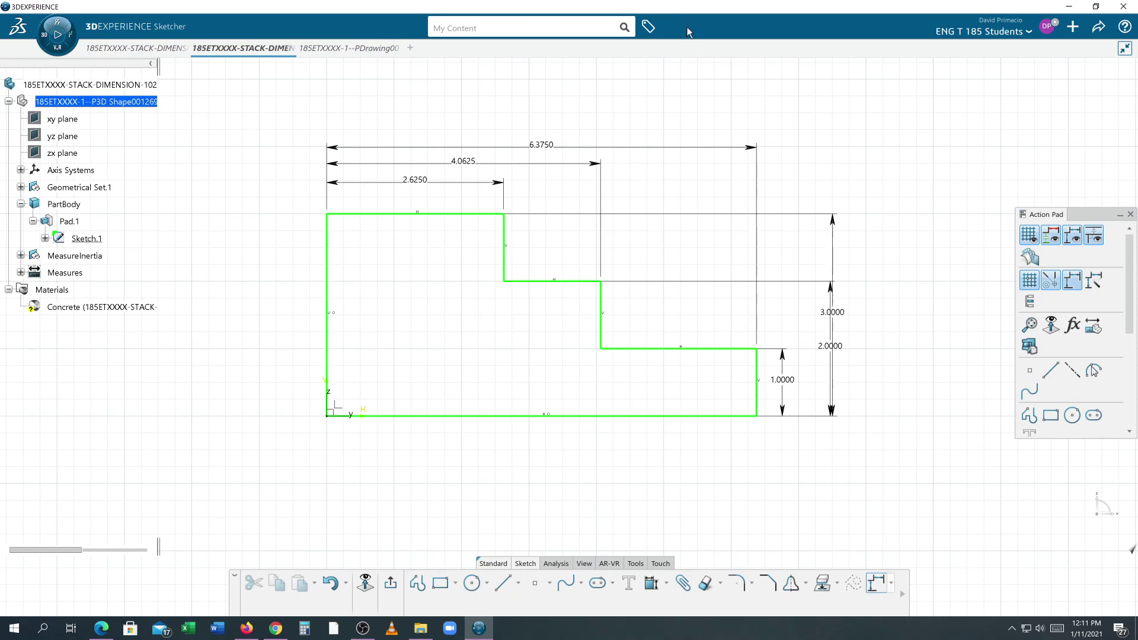
pyautogui.click(395, 590)
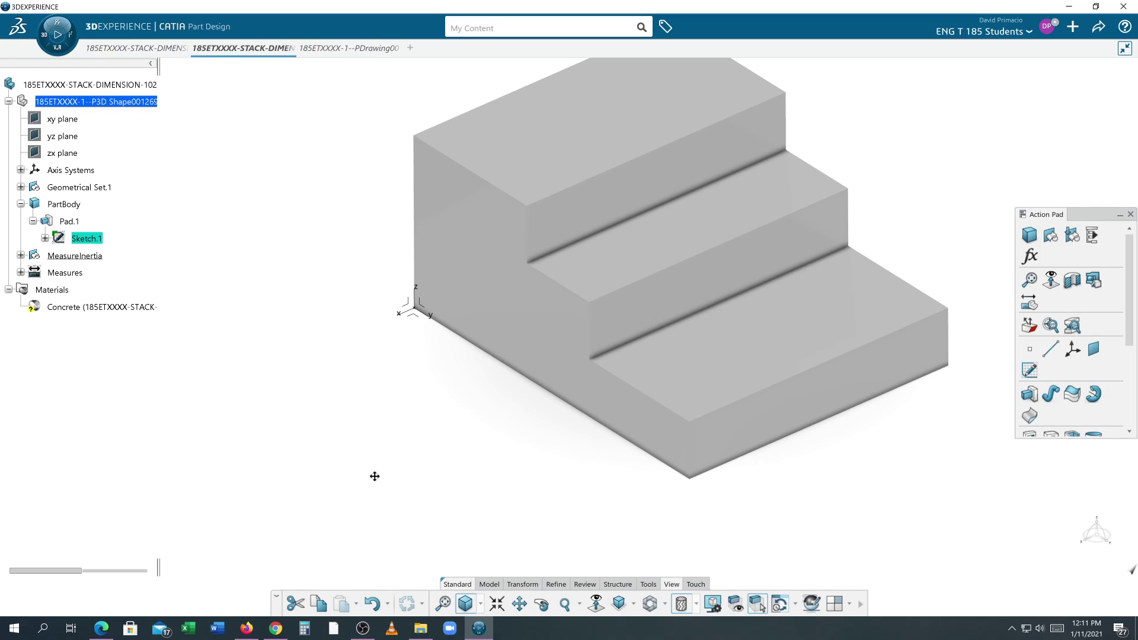
# Step: Examine the part's stepped profile face, rear face and underside relative to the origin from several angles
pyautogui.click(394, 369)
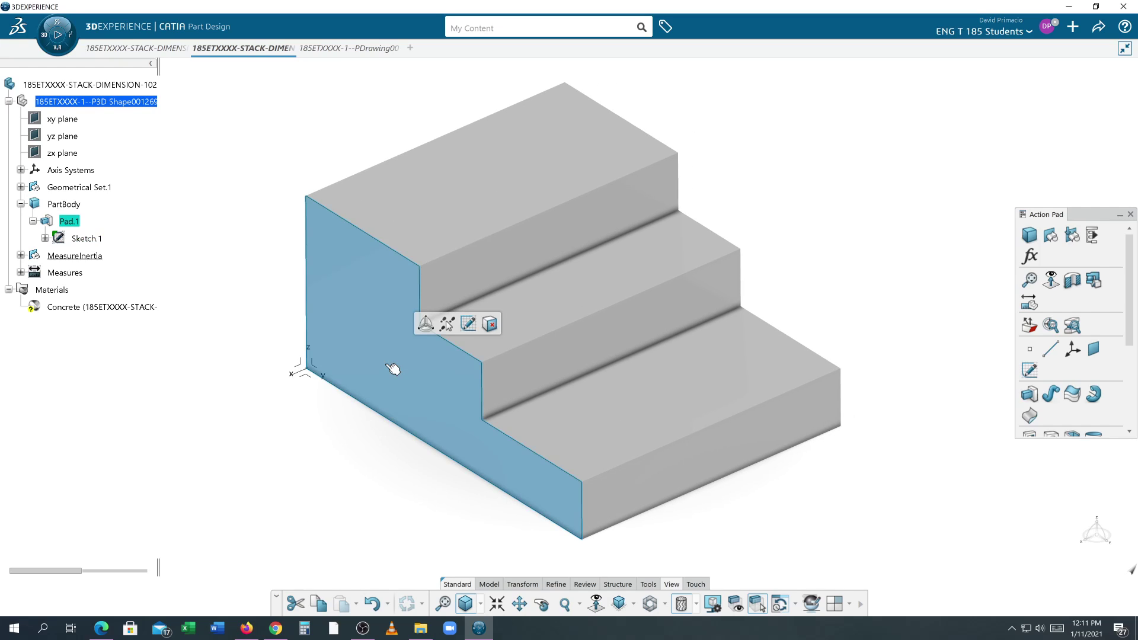
pyautogui.click(365, 442)
pyautogui.moveTo(263, 478); pyautogui.dragTo(576, 210, button='middle')
pyautogui.click(377, 409)
pyautogui.moveTo(206, 294); pyautogui.dragTo(406, 411, button='middle')
pyautogui.click(343, 389)
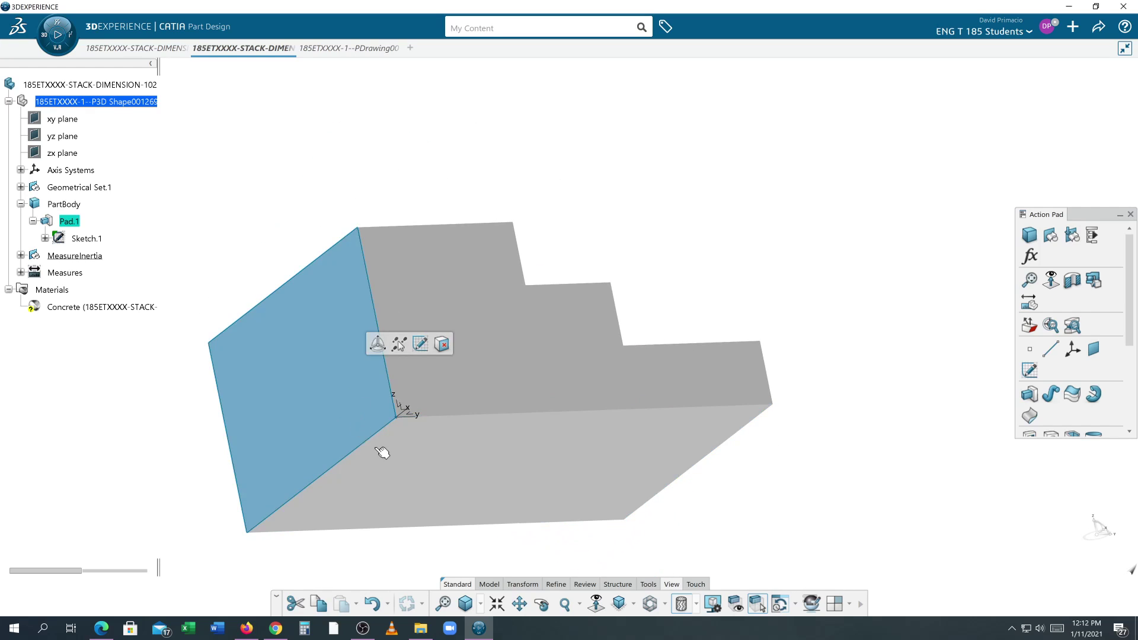
pyautogui.click(481, 356)
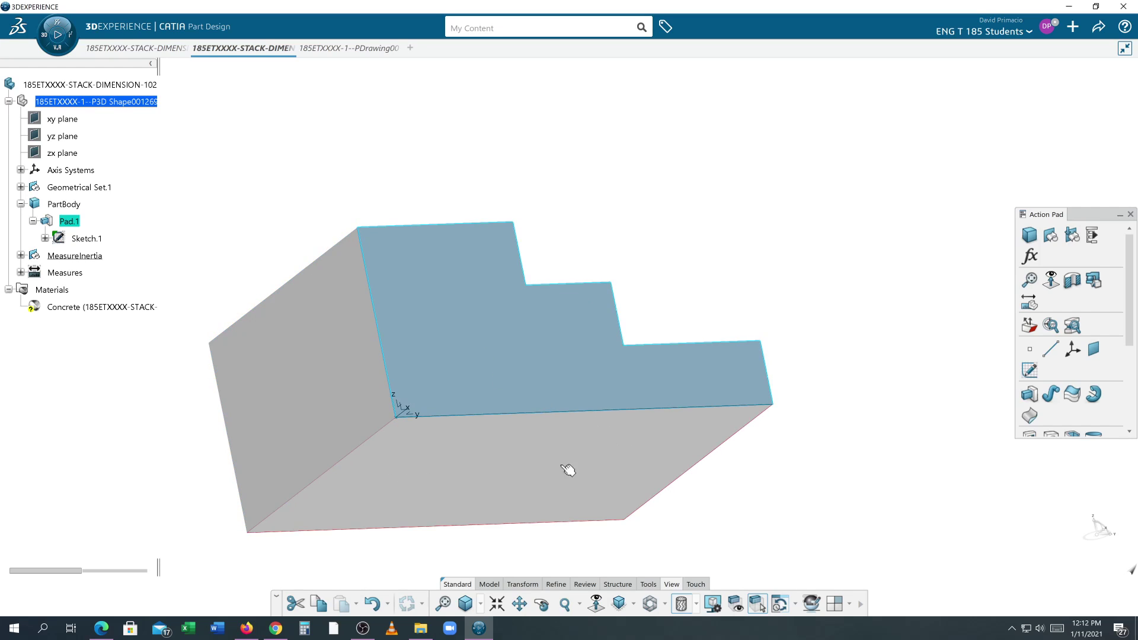
pyautogui.click(501, 443)
pyautogui.click(282, 376)
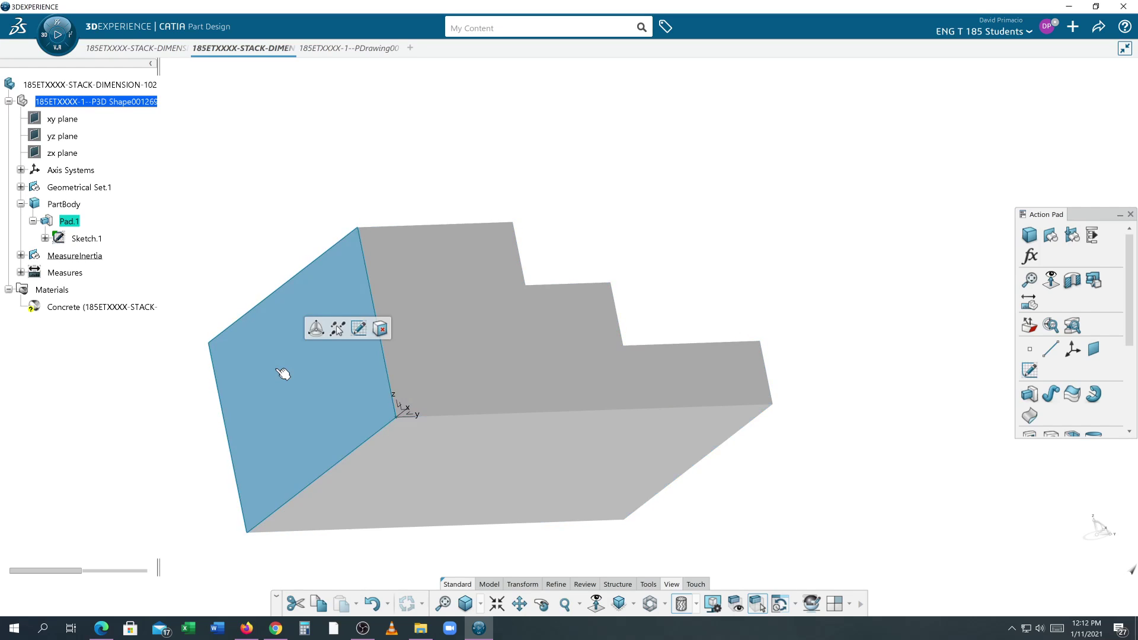
pyautogui.click(455, 364)
pyautogui.moveTo(699, 414); pyautogui.dragTo(350, 458, button='middle')
pyautogui.click(422, 460)
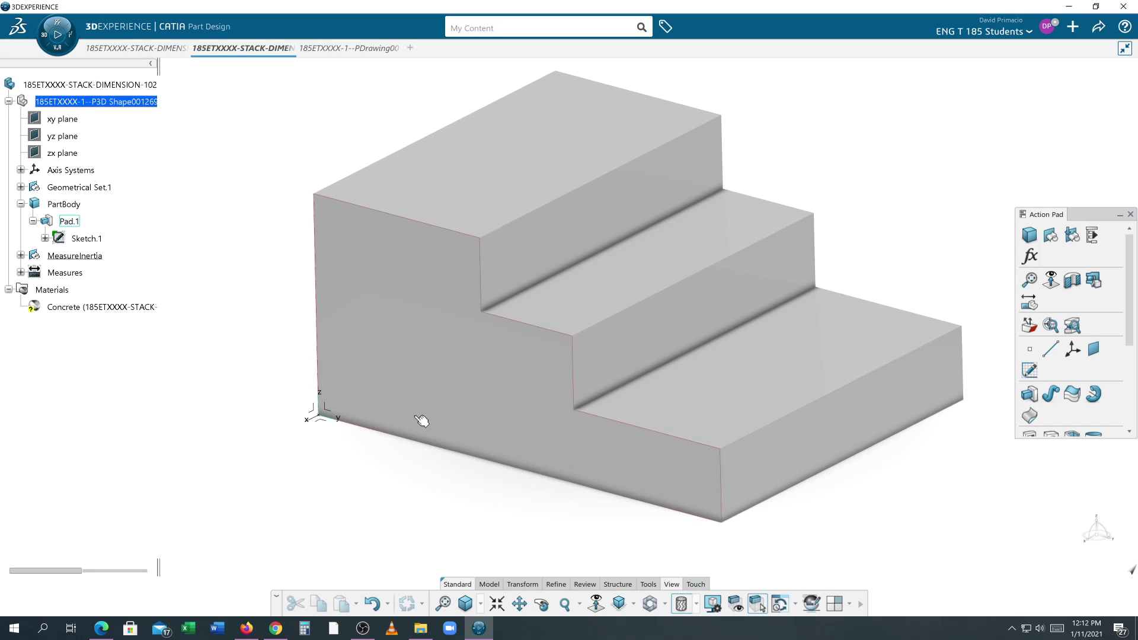
# Step: Open the definition of Pad.1 to review its extrusion limits, and check the drawing's FRONT view
pyautogui.doubleClick(451, 391)
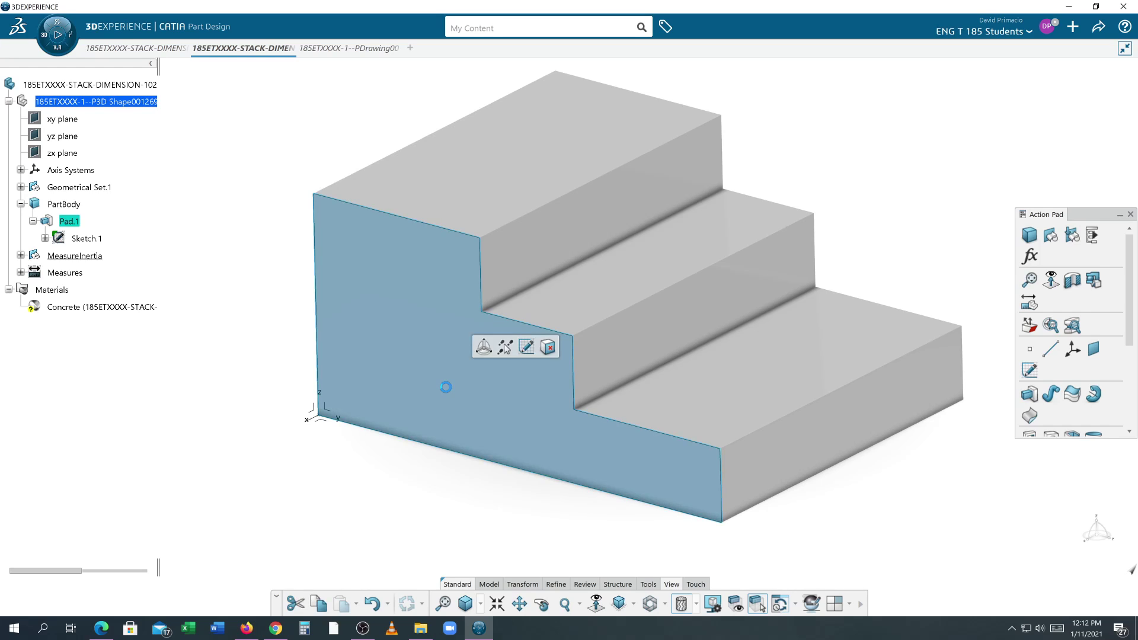
pyautogui.middleClick(566, 414)
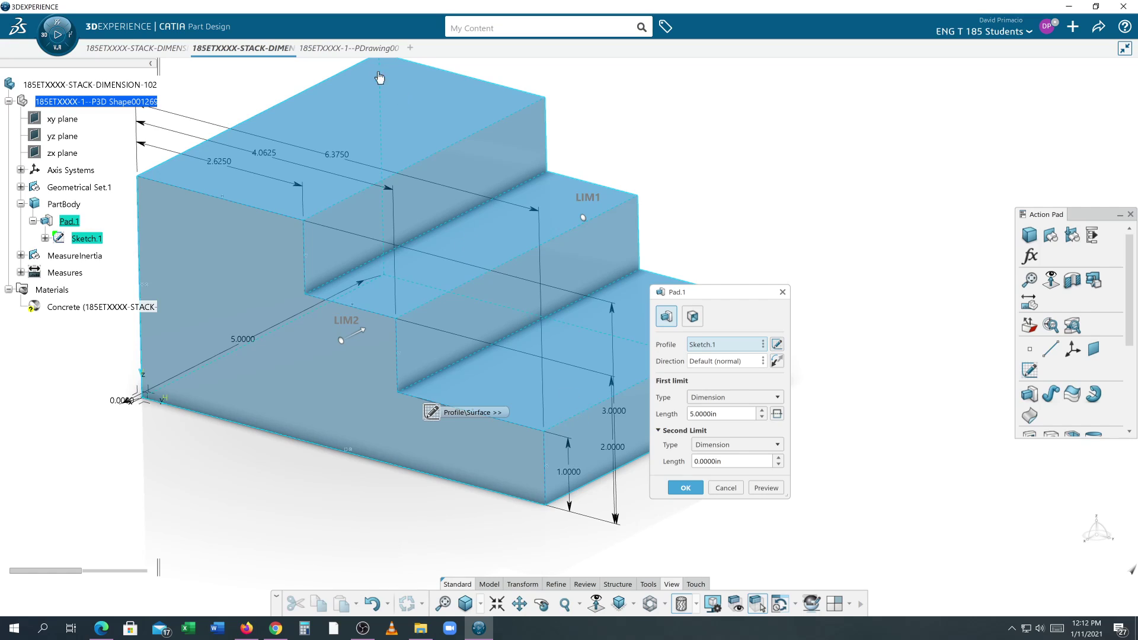
pyautogui.click(319, 49)
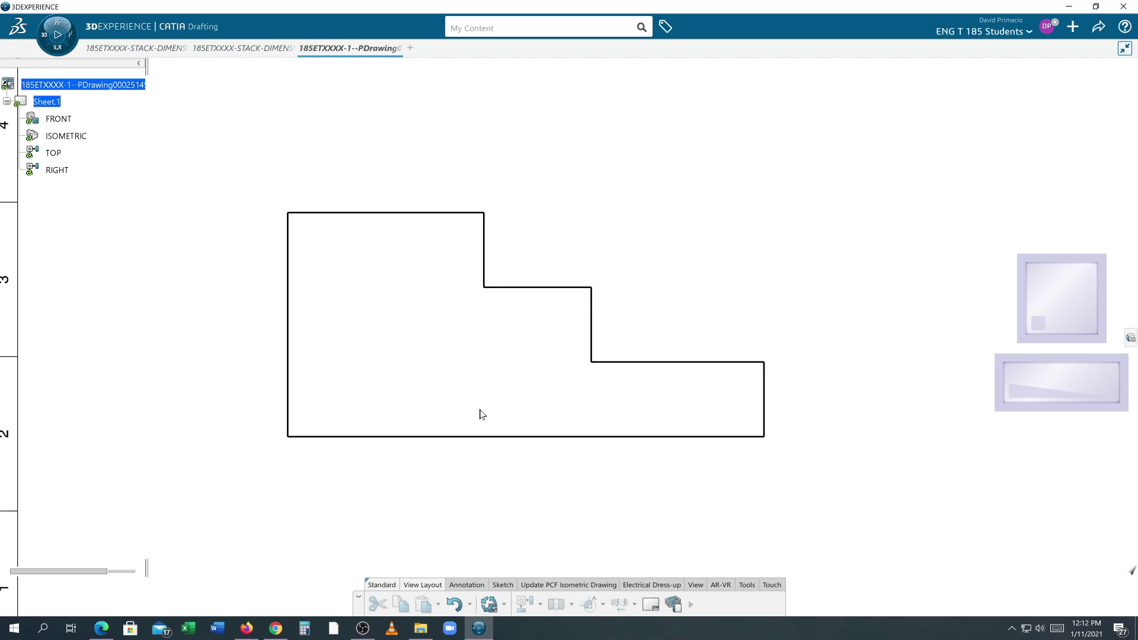
# Step: Reverse the extrusion direction of Pad.1 in the part, and check the drawing's FRONT view
pyautogui.click(242, 48)
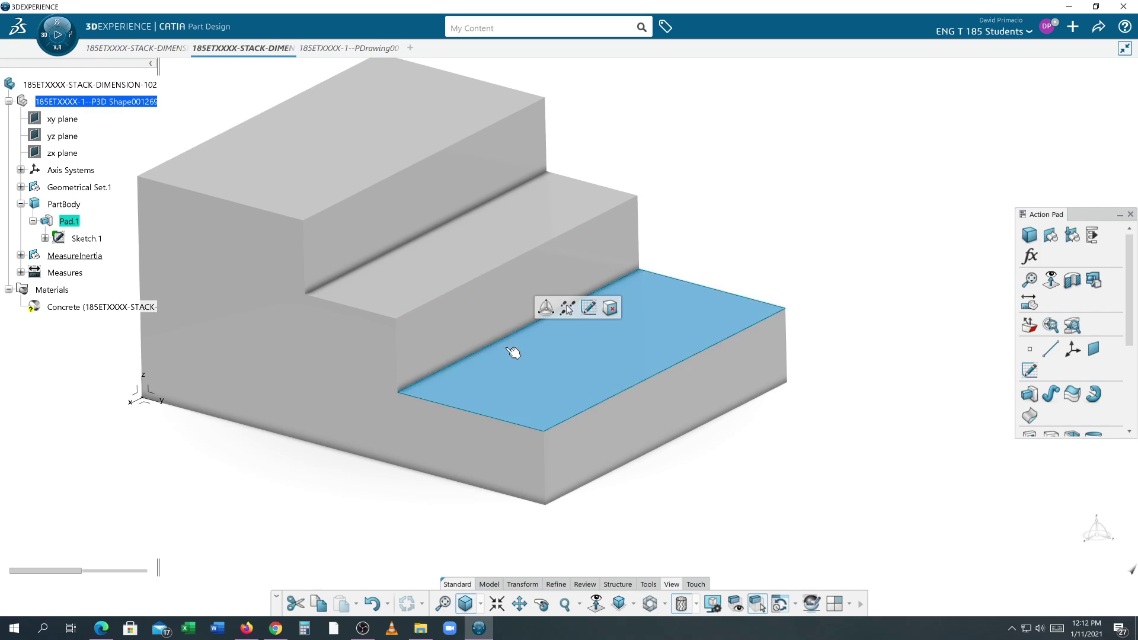
pyautogui.doubleClick(508, 347)
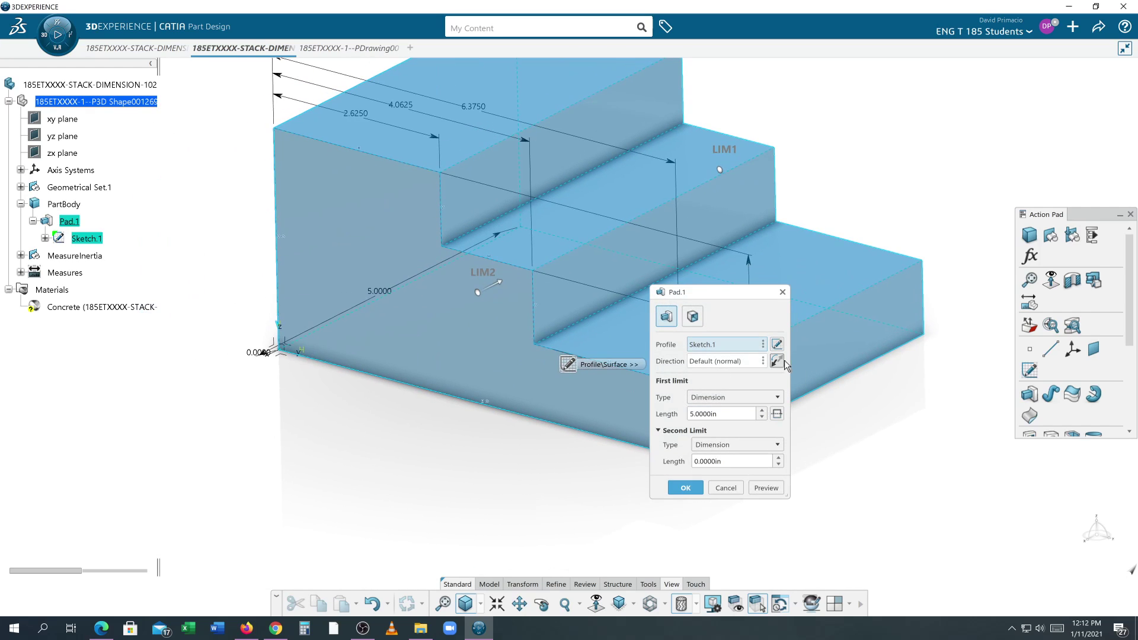
pyautogui.click(777, 361)
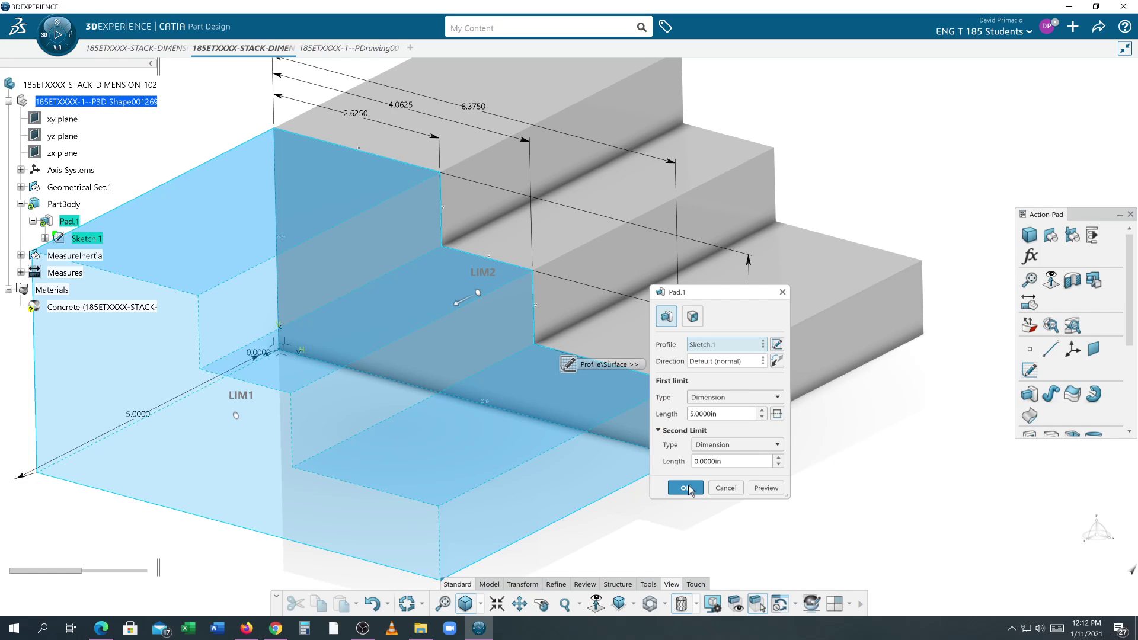
pyautogui.click(684, 488)
pyautogui.click(415, 422)
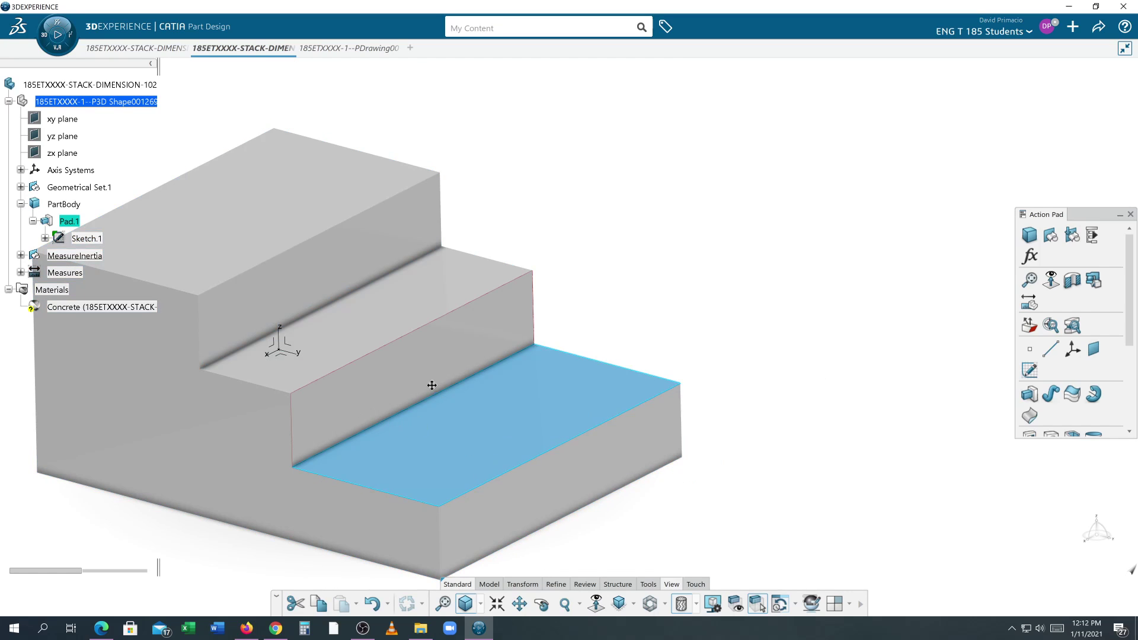
pyautogui.moveTo(434, 385); pyautogui.dragTo(368, 340, button='middle')
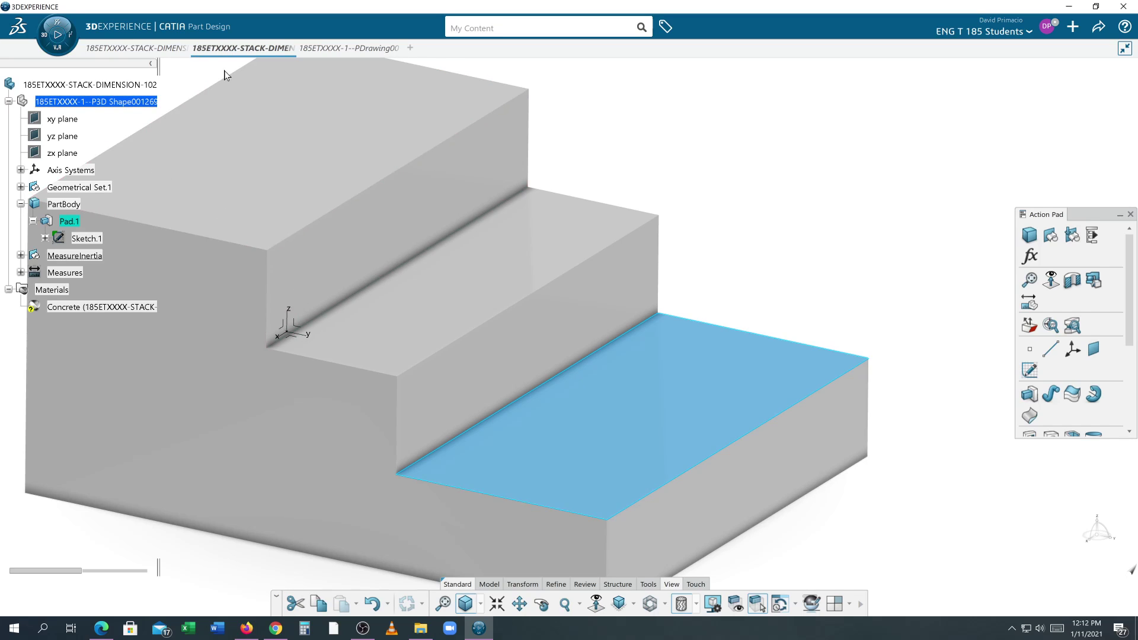
pyautogui.click(313, 49)
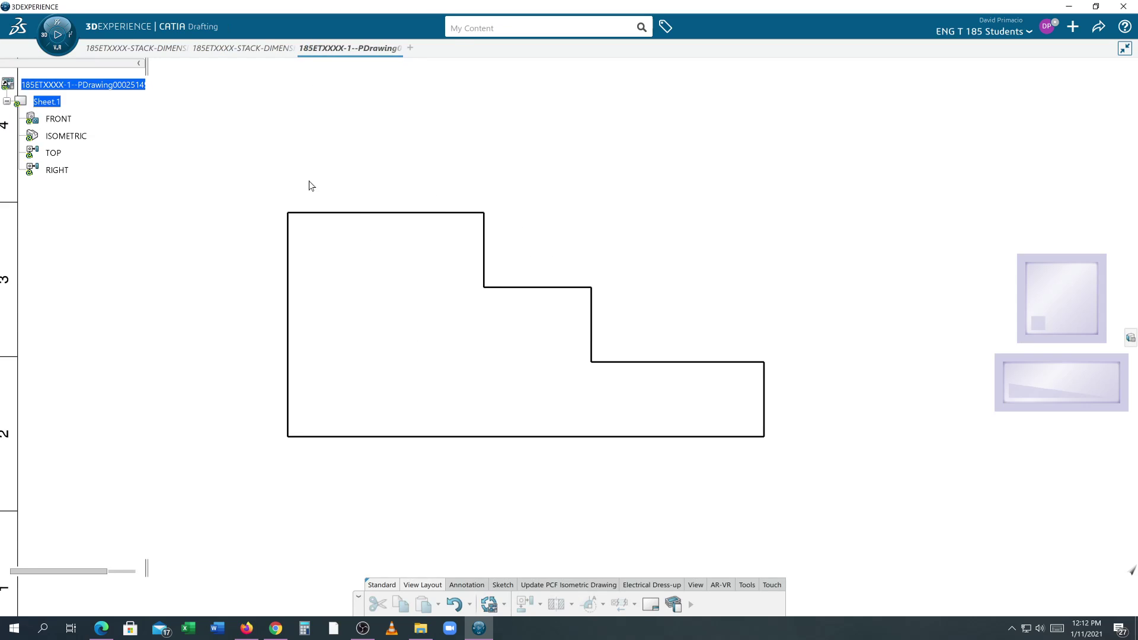
# Step: Flip the extrusion direction of Pad.1 back in the part, and return to the drawing's FRONT view
pyautogui.click(249, 54)
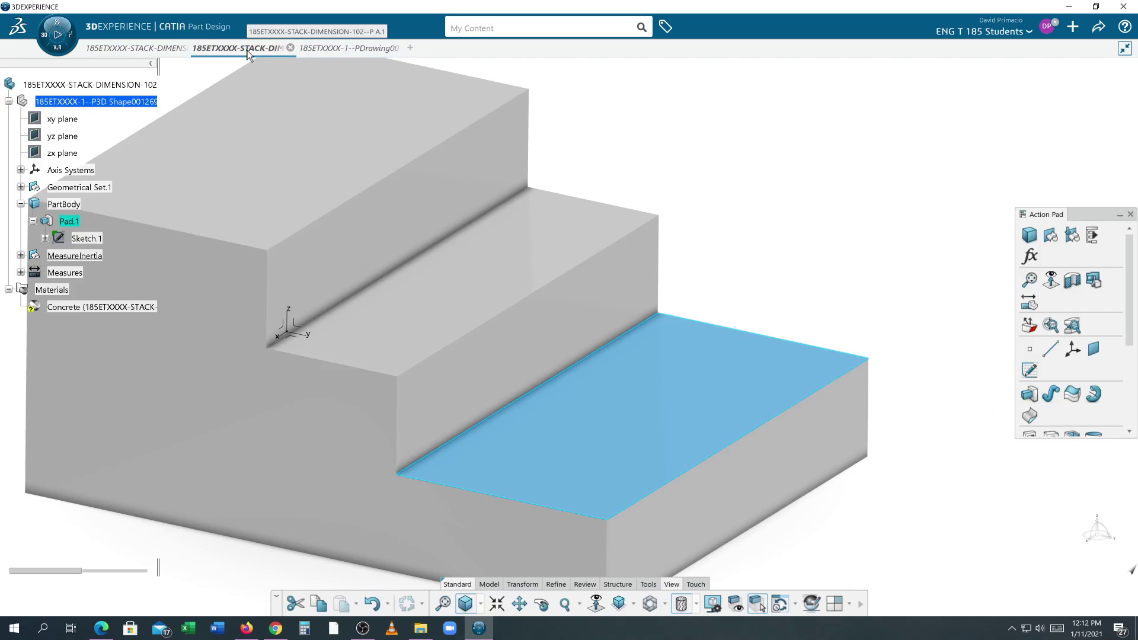
pyautogui.doubleClick(407, 399)
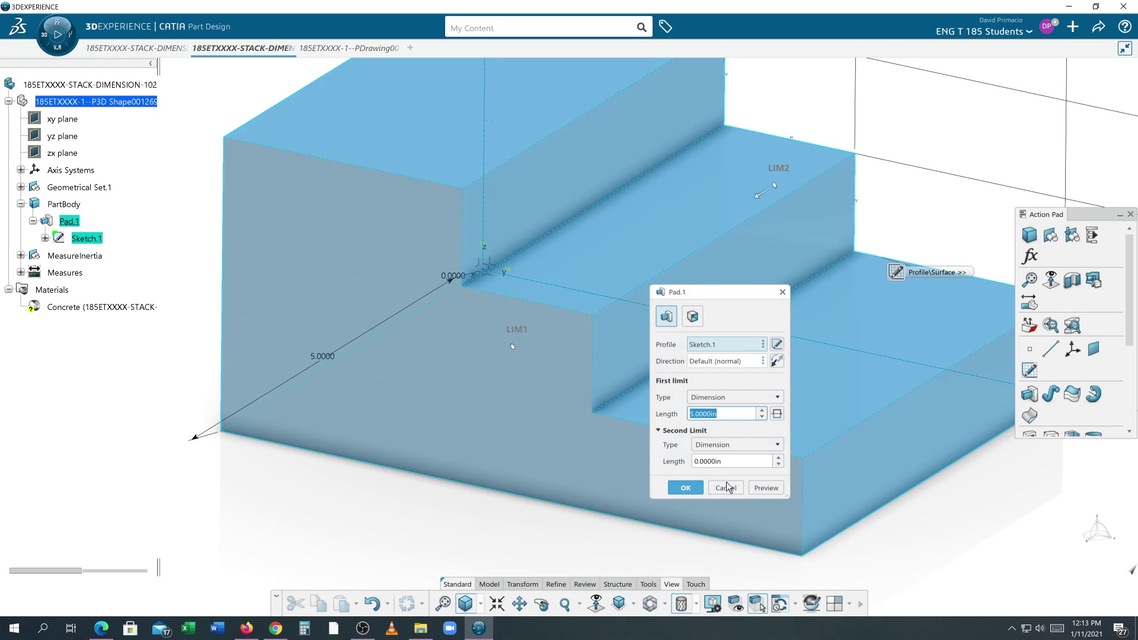
pyautogui.click(777, 361)
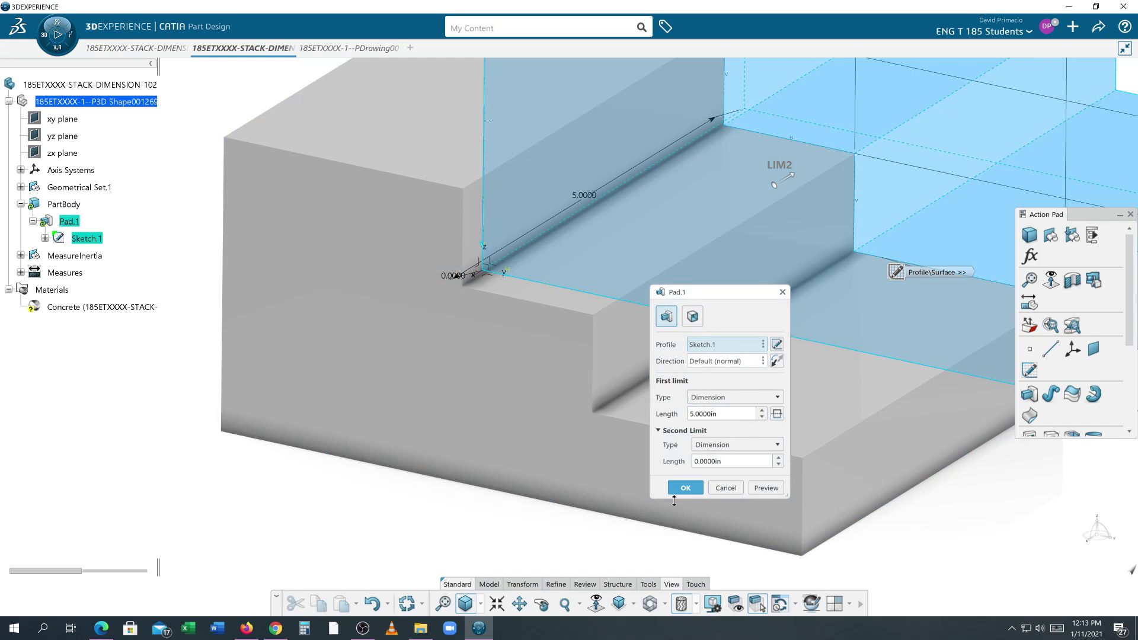
pyautogui.click(676, 489)
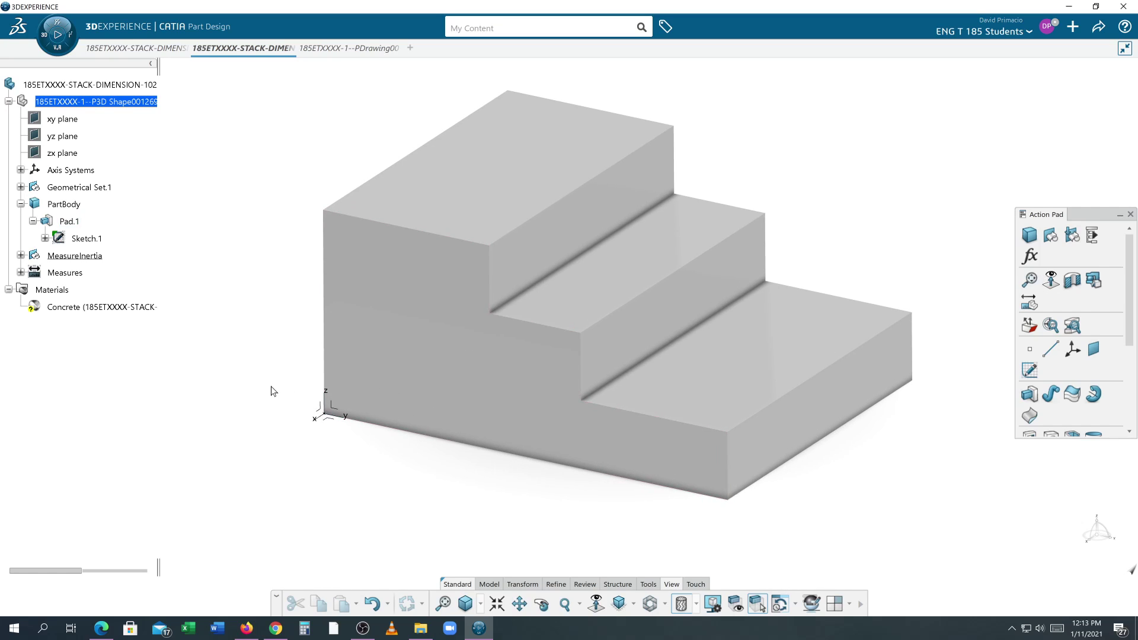
pyautogui.moveTo(323, 51)
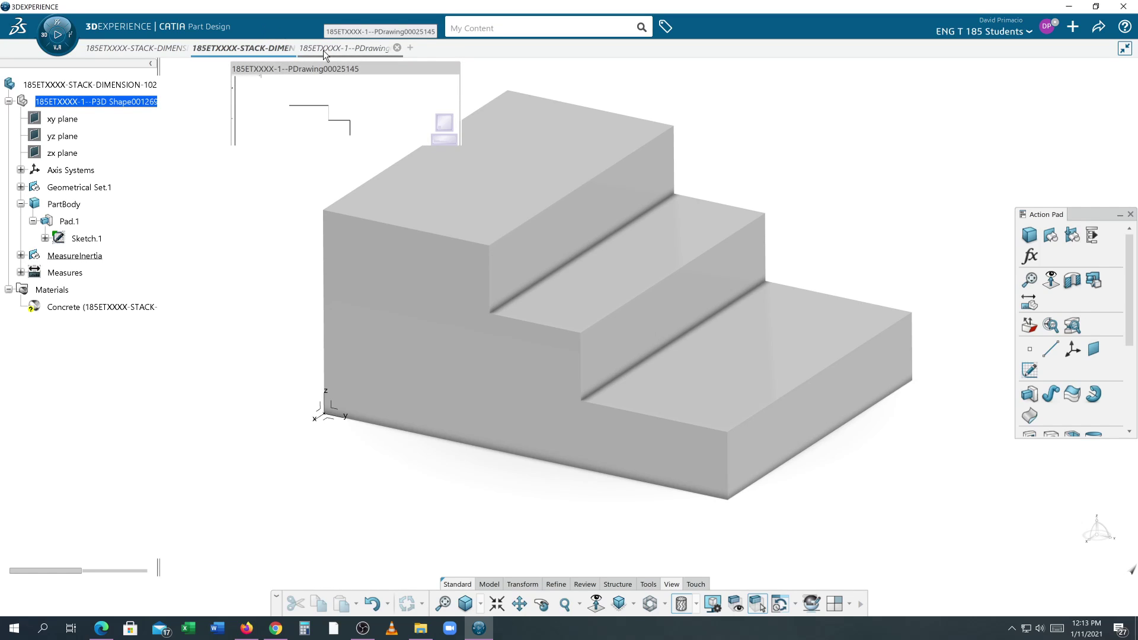
pyautogui.click(322, 50)
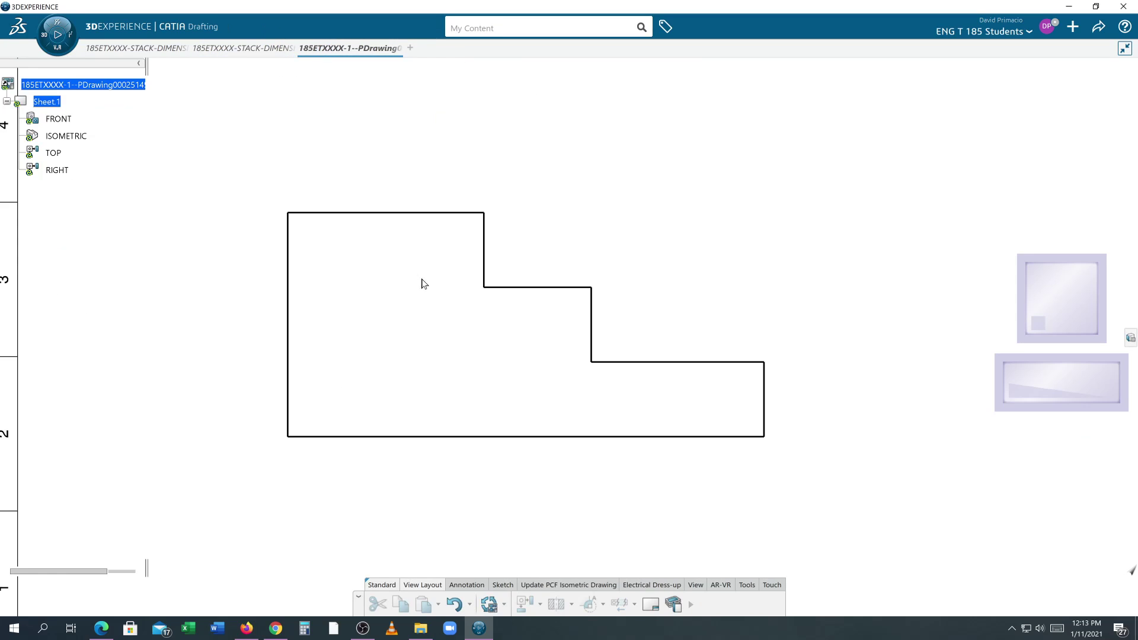
pyautogui.moveTo(402, 423); pyautogui.dragTo(523, 360, button='middle')
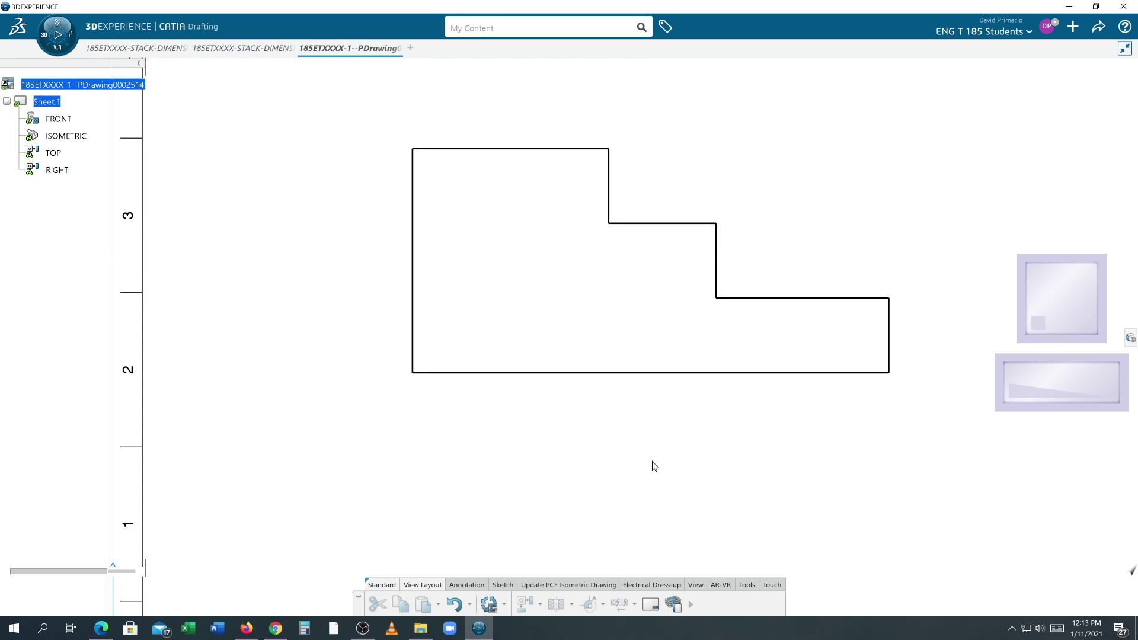
pyautogui.click(466, 586)
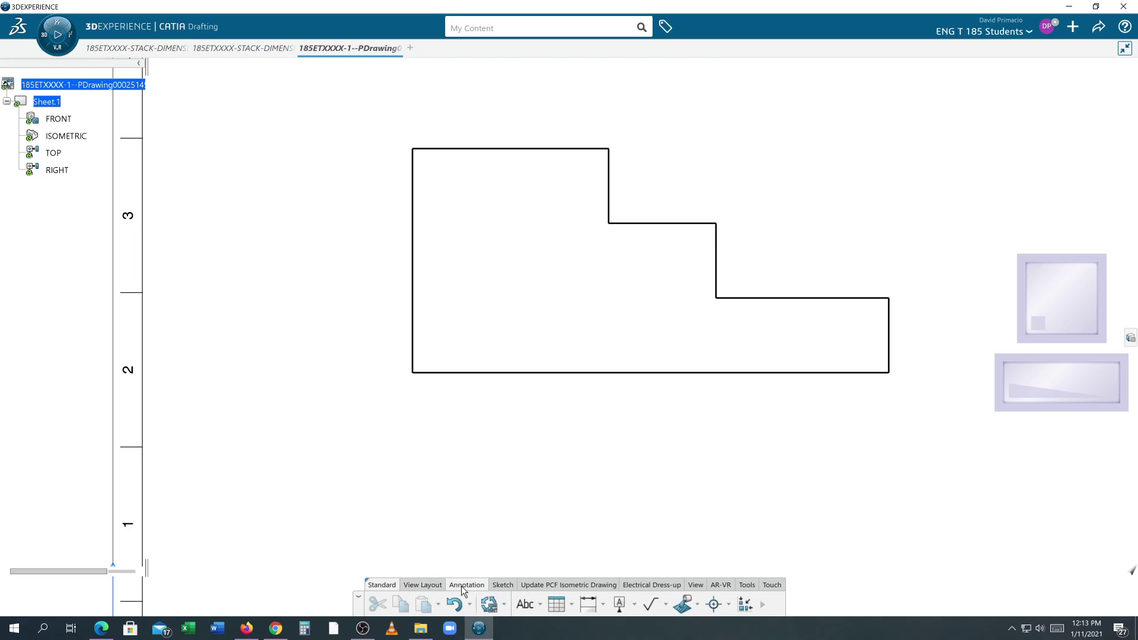
pyautogui.click(619, 604)
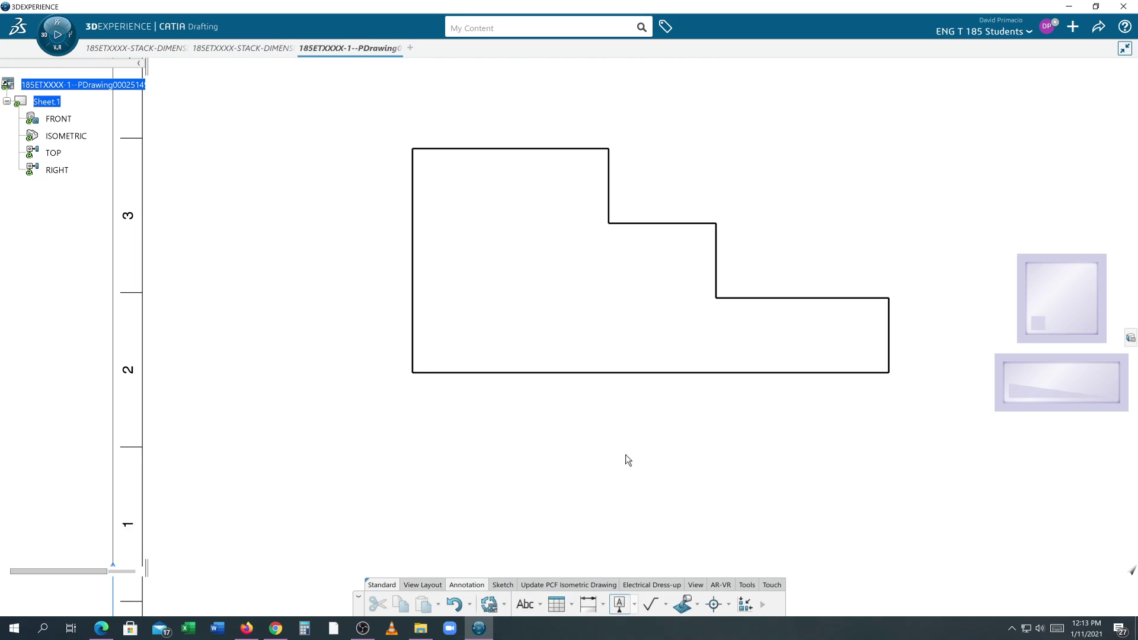
pyautogui.click(617, 373)
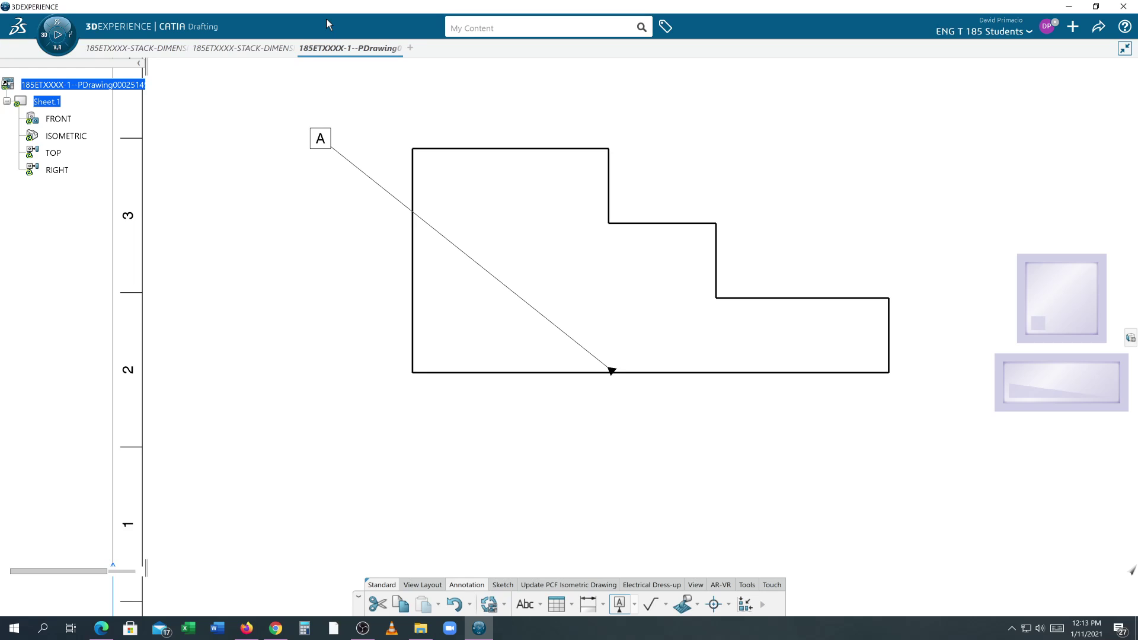
pyautogui.press('Escape')
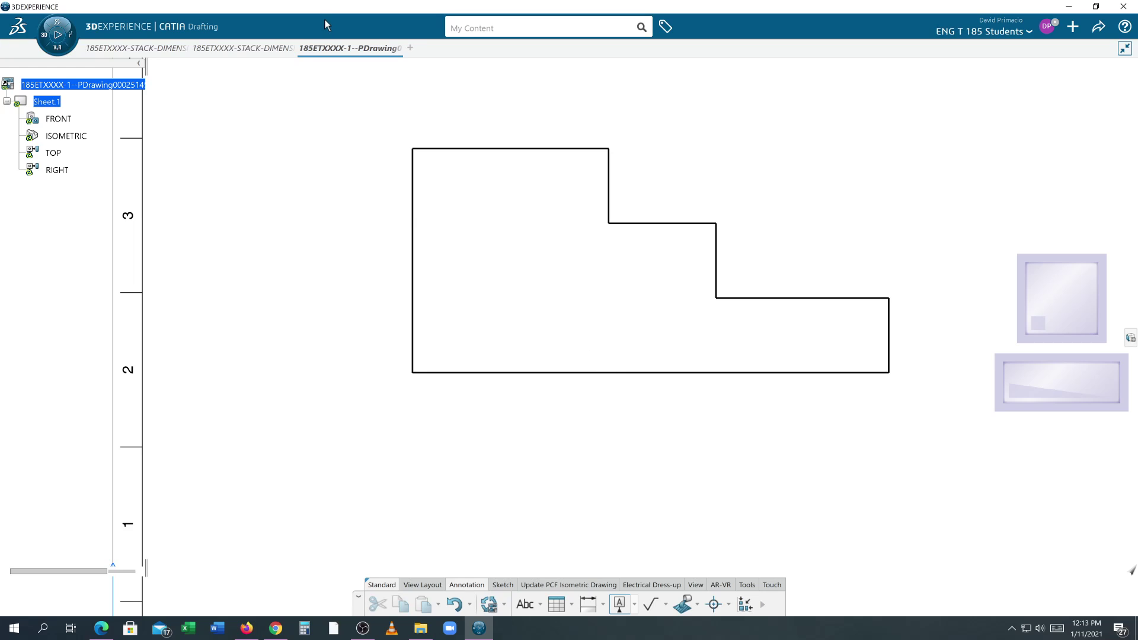
# Step: Update the views of the drawing's current sheet, and compare the drawing with the 3D stepped part
pyautogui.rightClick(73, 89)
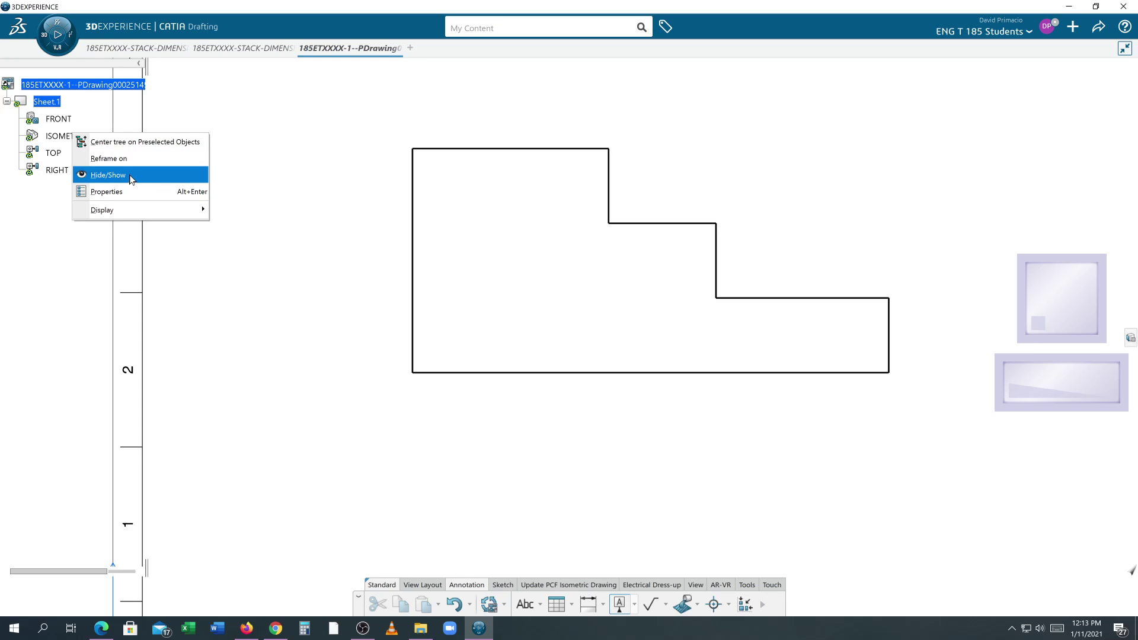
pyautogui.press('Escape')
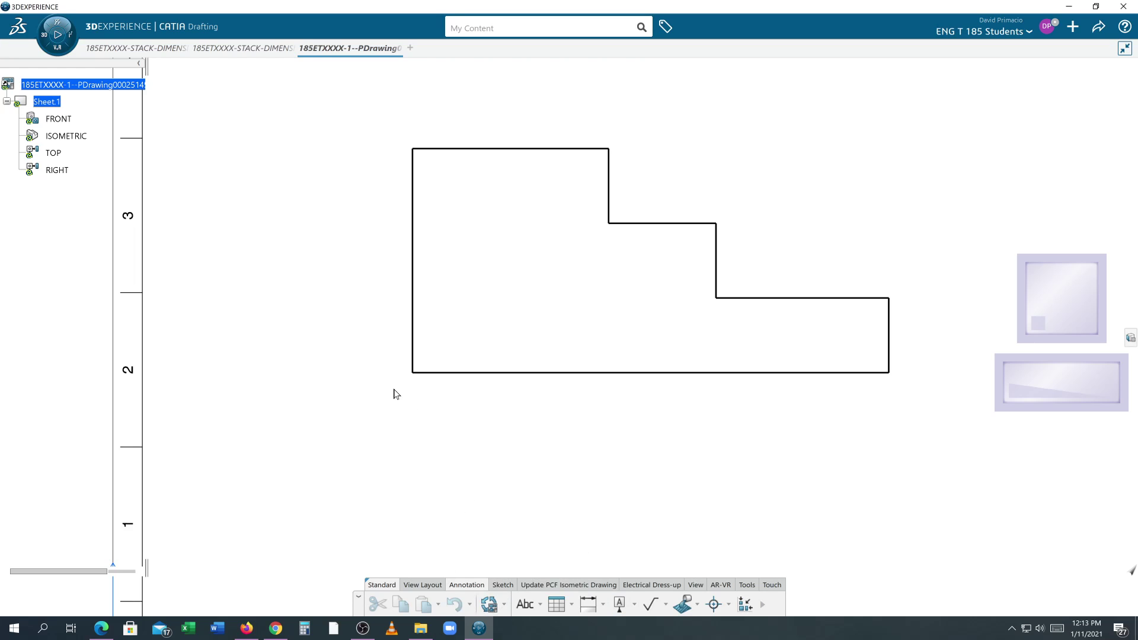
pyautogui.rightClick(75, 85)
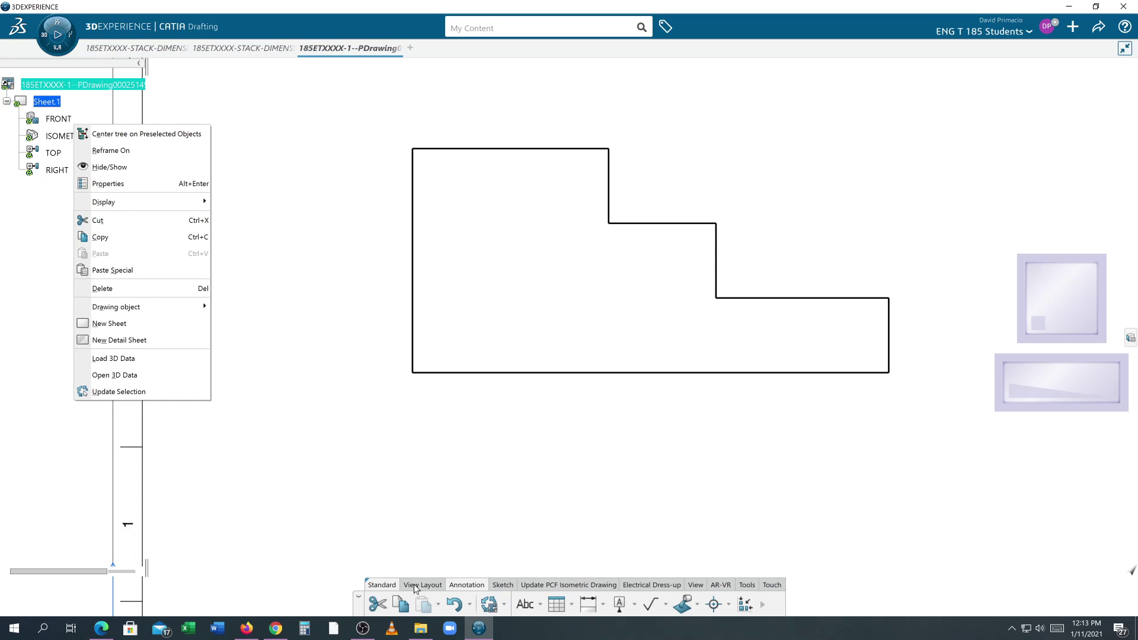
pyautogui.click(490, 607)
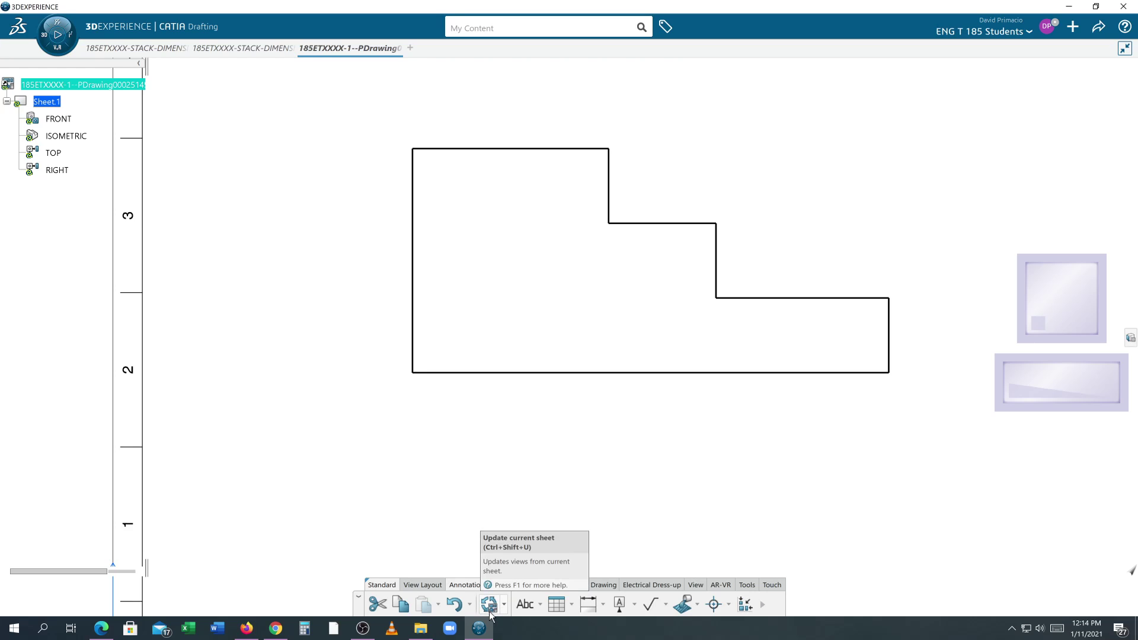
pyautogui.click(490, 613)
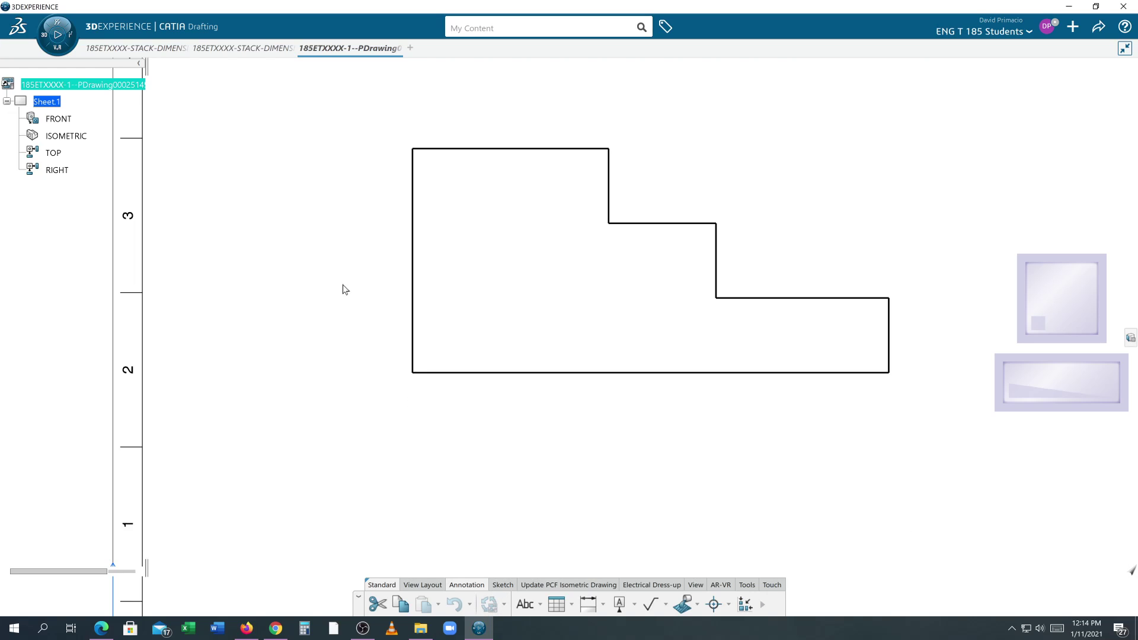
pyautogui.click(242, 48)
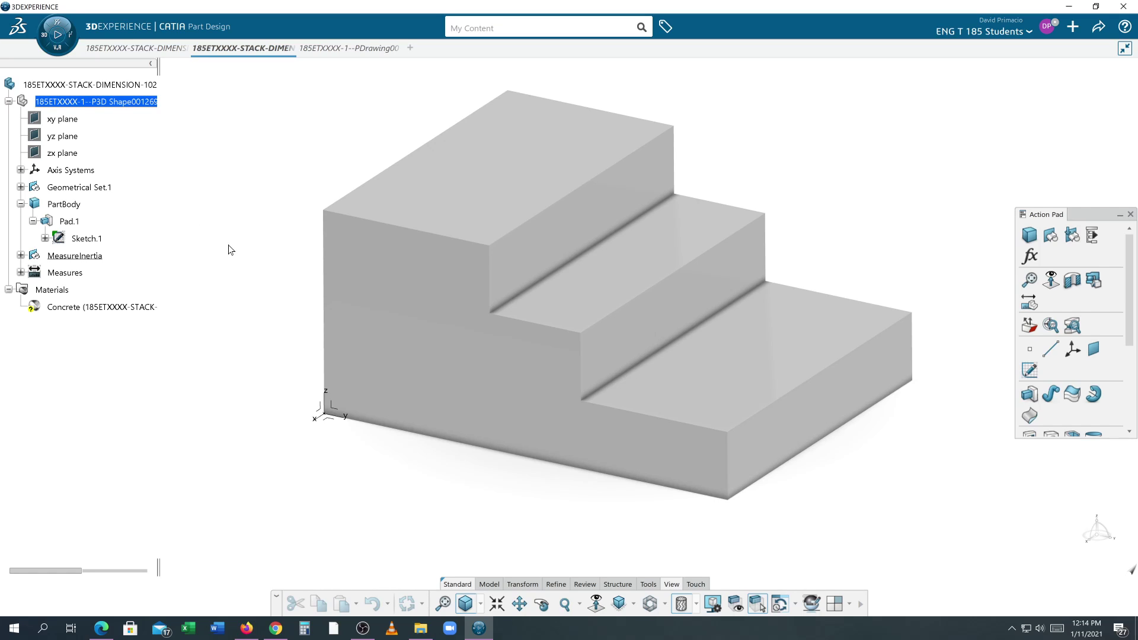
pyautogui.moveTo(334, 53)
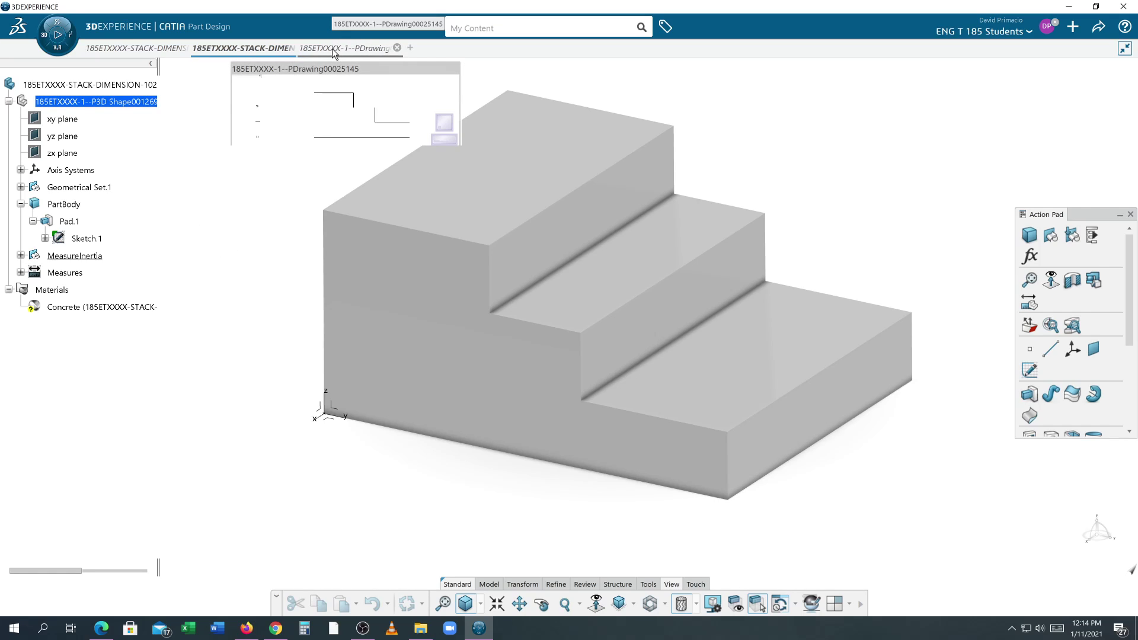
pyautogui.click(334, 52)
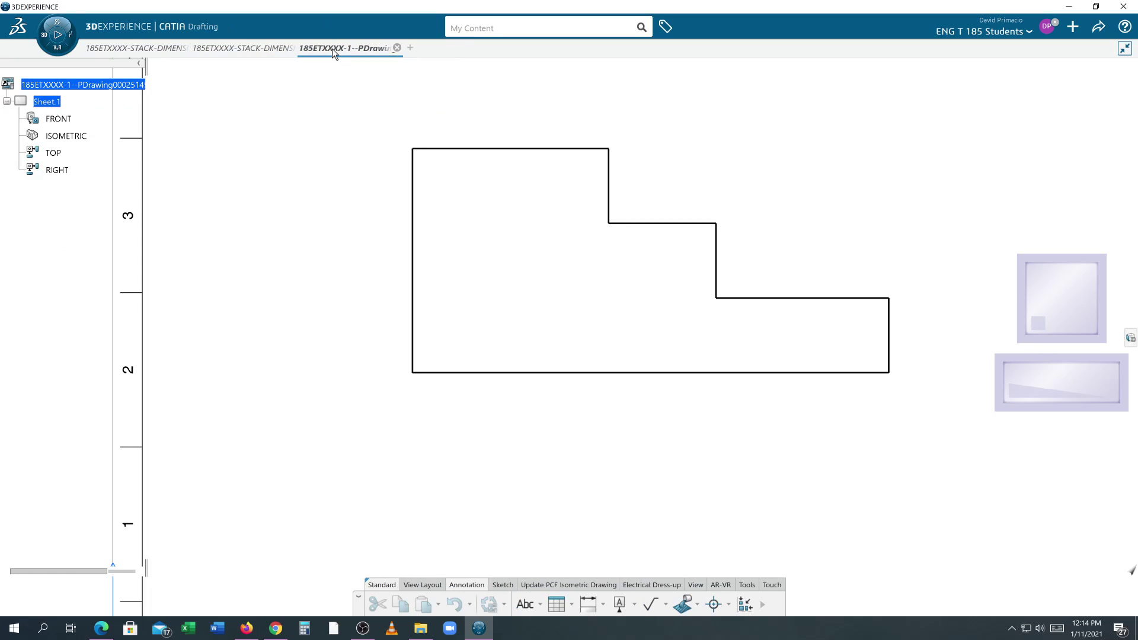
# Step: Attach datum feature A to the bottom edge of the FRONT view, with its label directly below the edge
pyautogui.moveTo(358, 294)
pyautogui.mouseDown(button='middle')
pyautogui.moveTo(287, 320)
pyautogui.moveTo(292, 305)
pyautogui.mouseUp(button='middle')
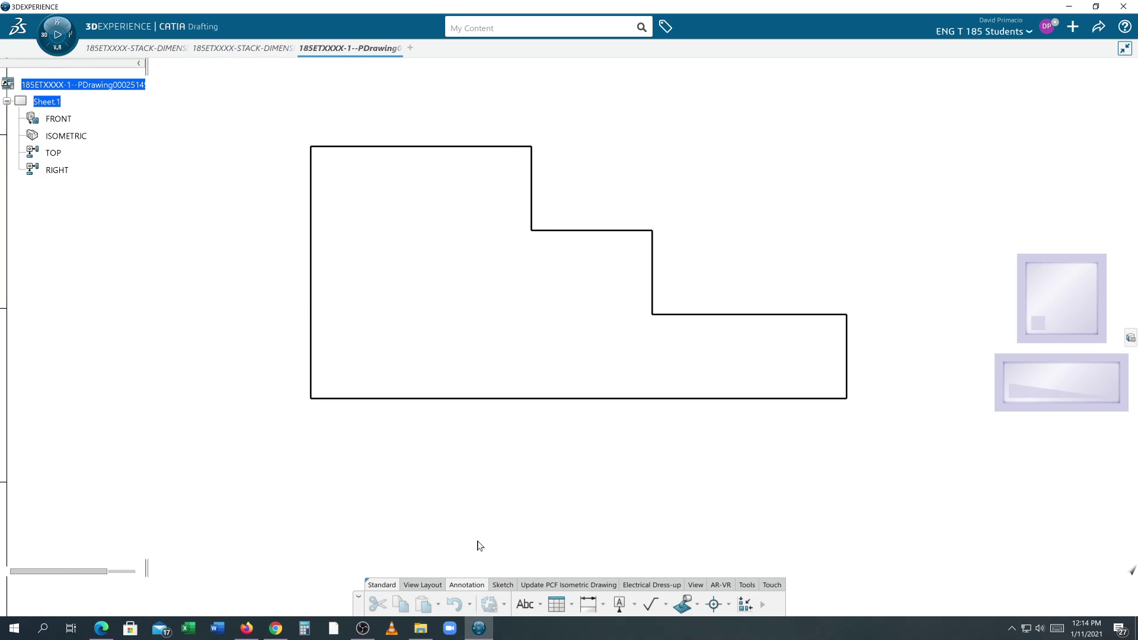
pyautogui.click(617, 606)
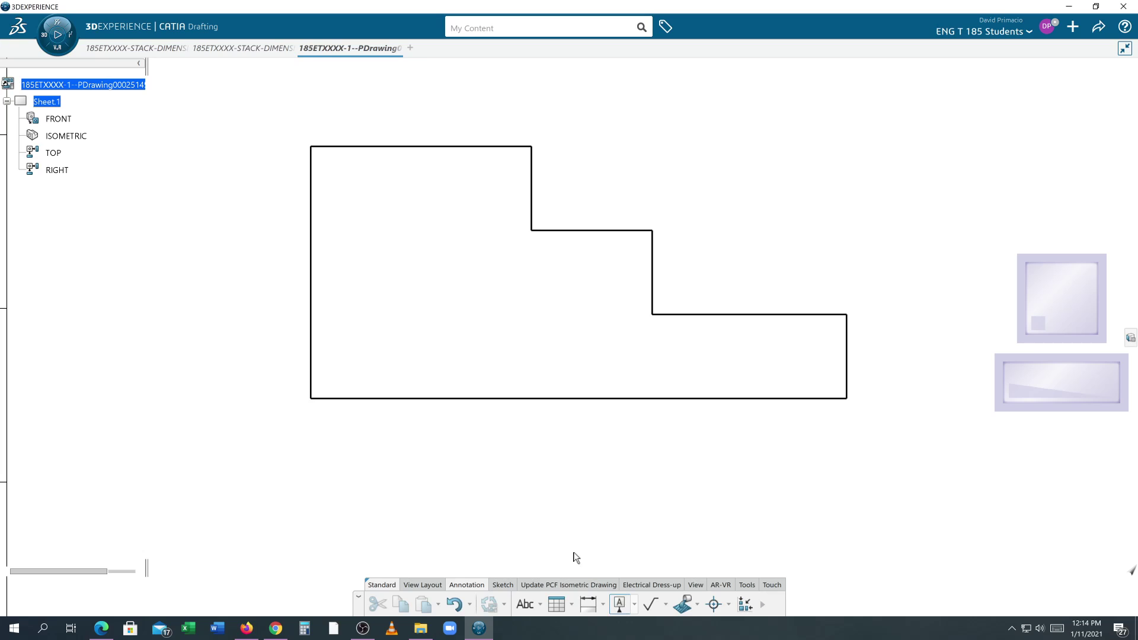
pyautogui.click(544, 399)
pyautogui.click(545, 455)
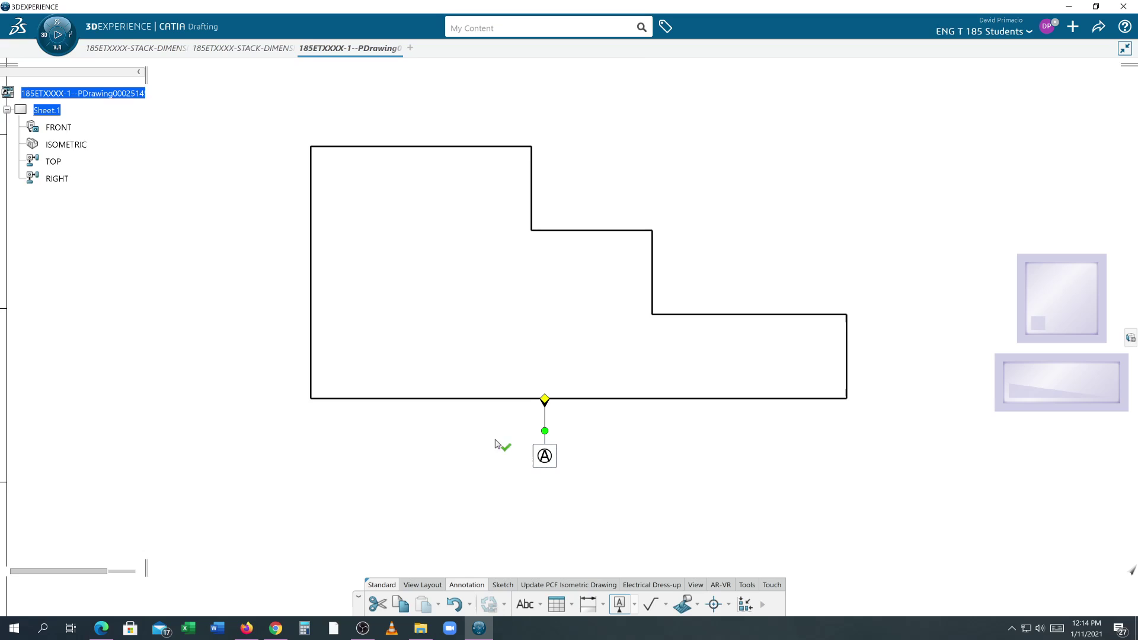
pyautogui.click(342, 438)
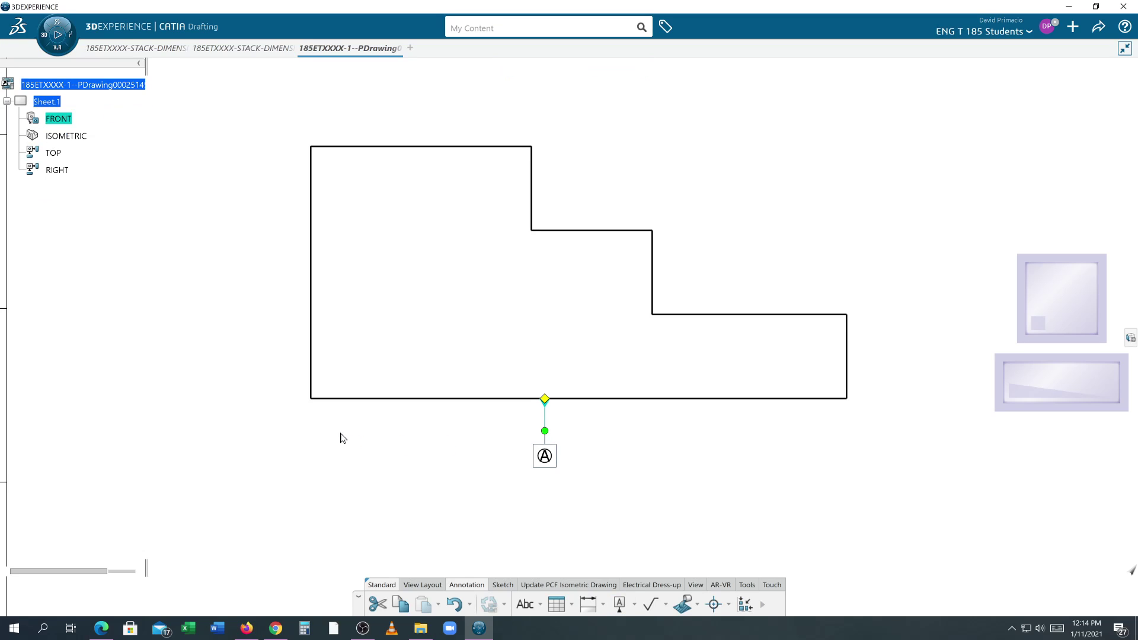
# Step: Attach datum feature B to the left vertical edge of the FRONT view, with its label outside the profile
pyautogui.click(619, 603)
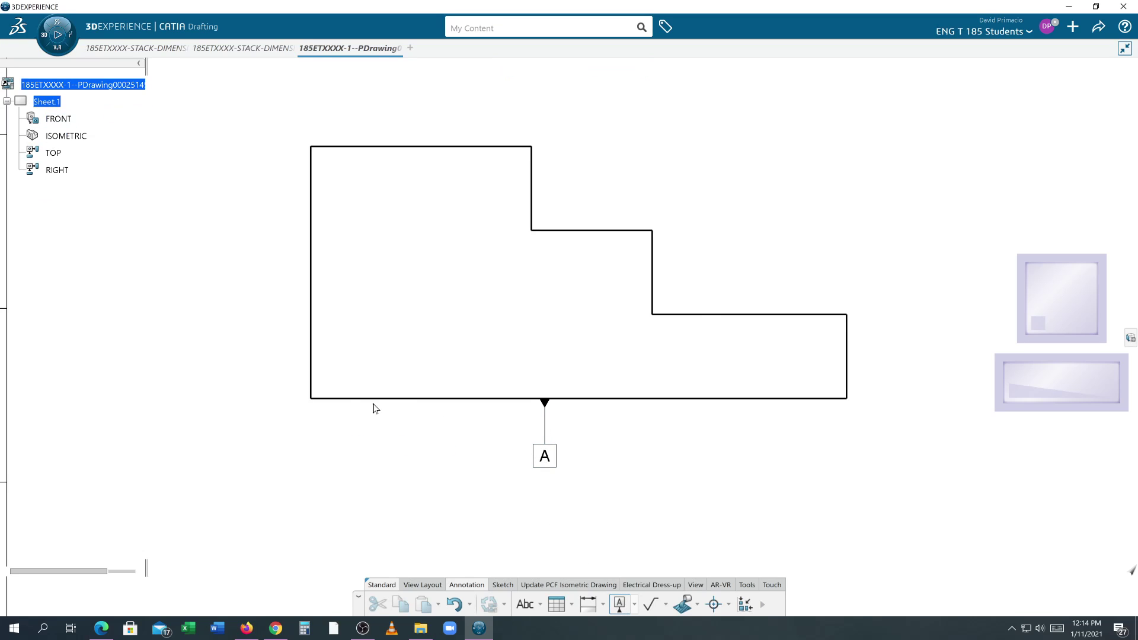
pyautogui.click(310, 294)
pyautogui.click(243, 286)
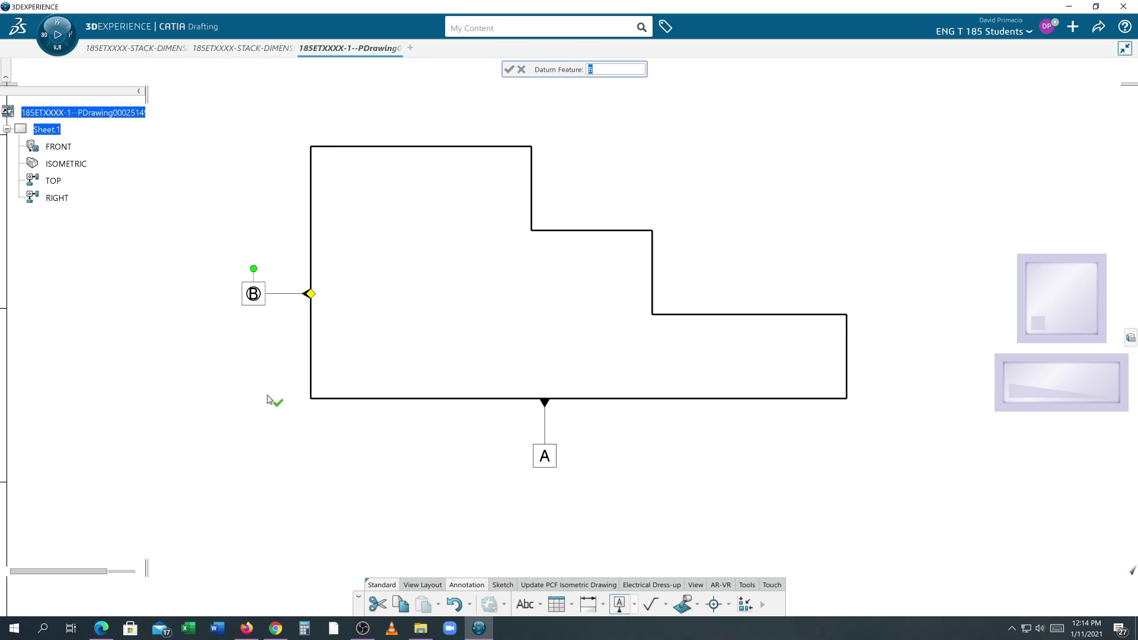
pyautogui.click(394, 444)
# Step: Attach datum feature C to the left edge of the RIGHT view at the uppermost step, with its label outside the view
pyautogui.scroll(-5, 469, 452)
pyautogui.moveTo(468, 452); pyautogui.dragTo(457, 473, button='middle')
pyautogui.moveTo(579, 430); pyautogui.dragTo(561, 465, button='middle')
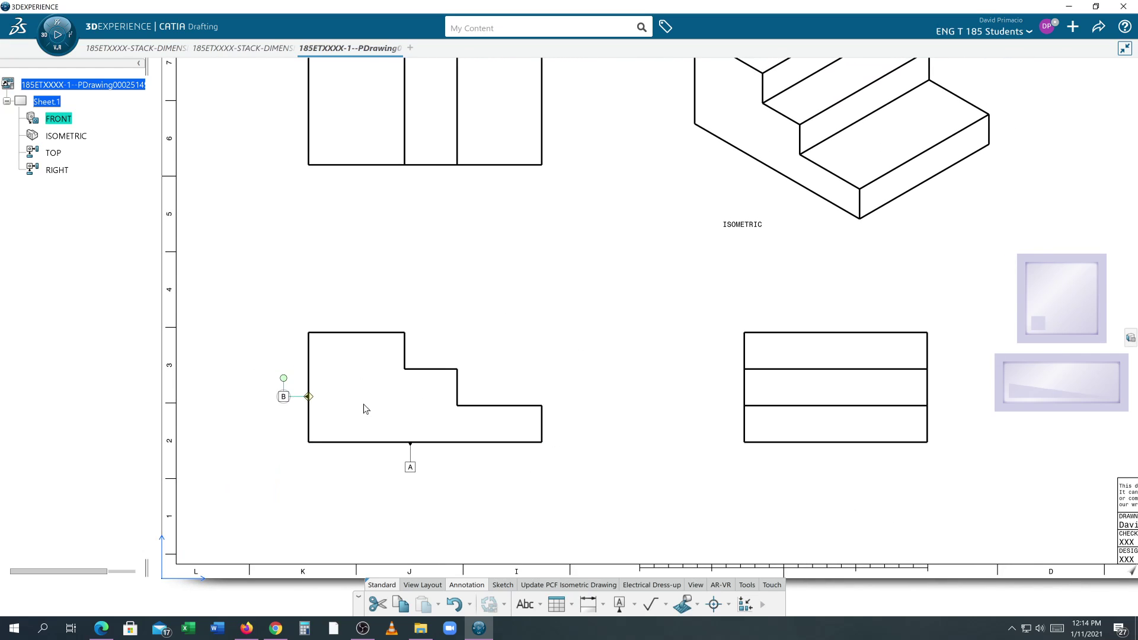
pyautogui.moveTo(528, 336); pyautogui.dragTo(532, 422, button='middle')
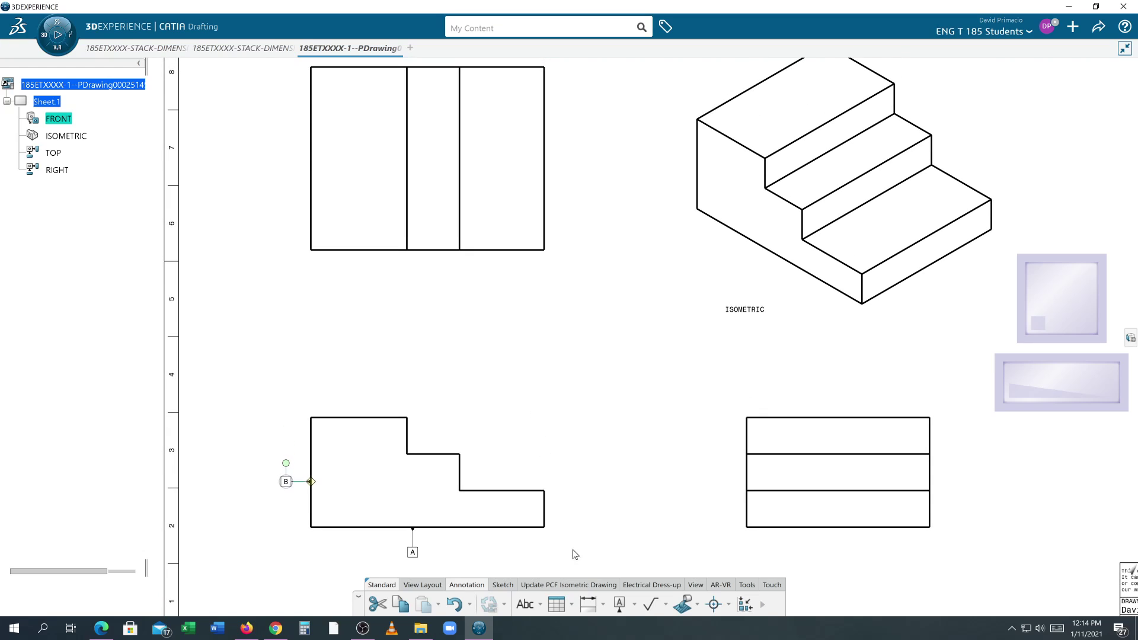
pyautogui.click(619, 605)
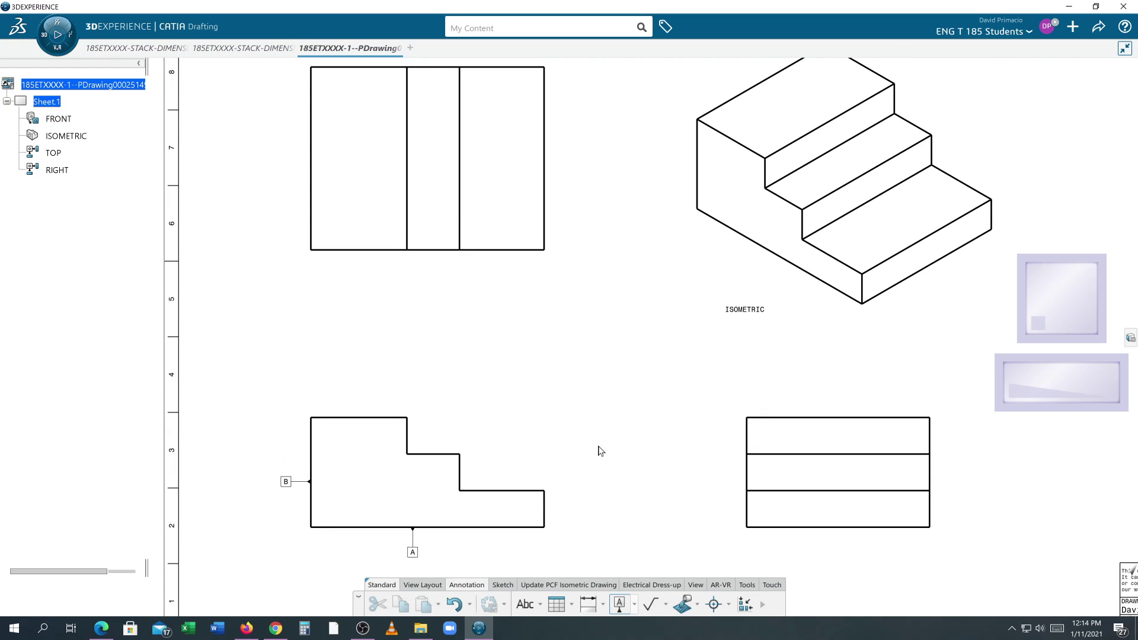
pyautogui.click(748, 440)
pyautogui.click(692, 435)
pyautogui.click(624, 461)
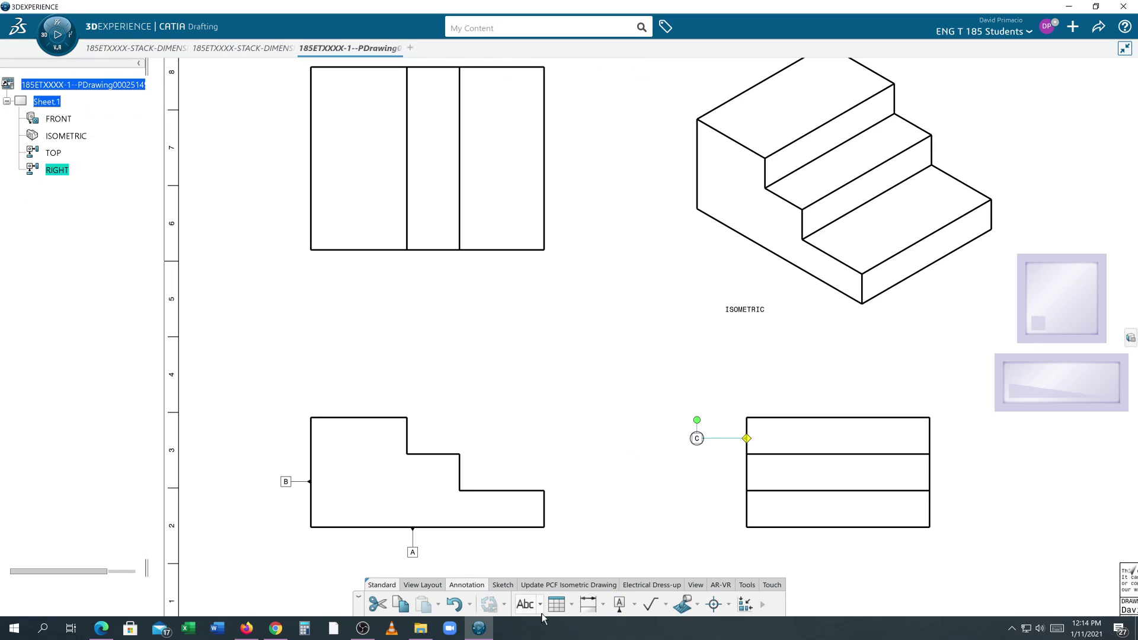
pyautogui.click(613, 521)
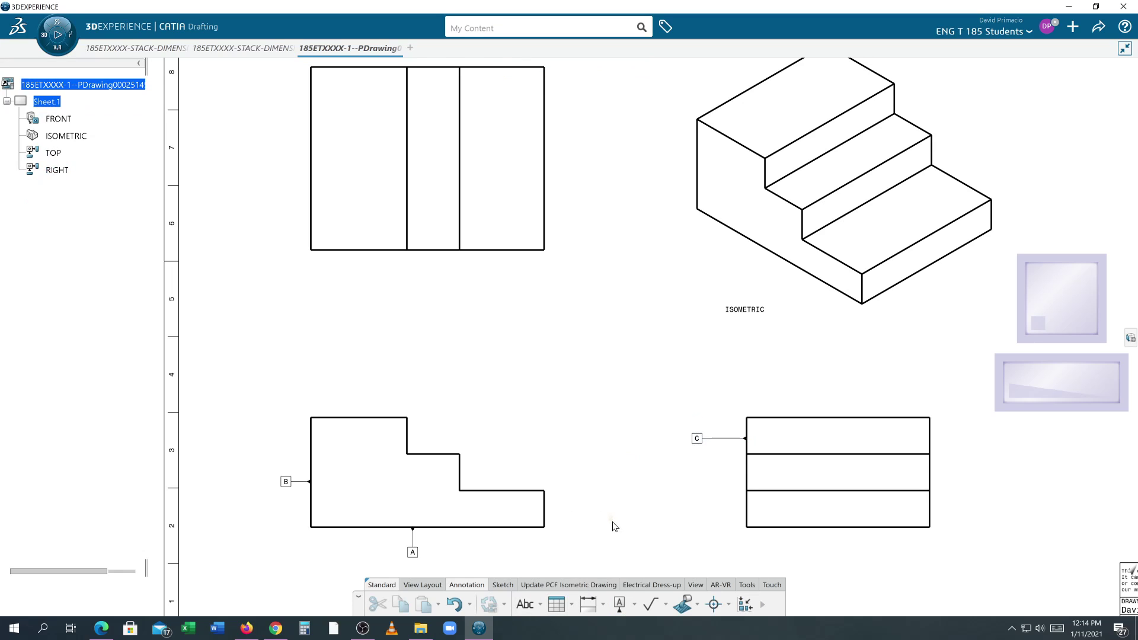
# Step: Move the datum C label slightly closer to the left edge of the RIGHT view
pyautogui.moveTo(620, 535); pyautogui.dragTo(605, 511, button='middle')
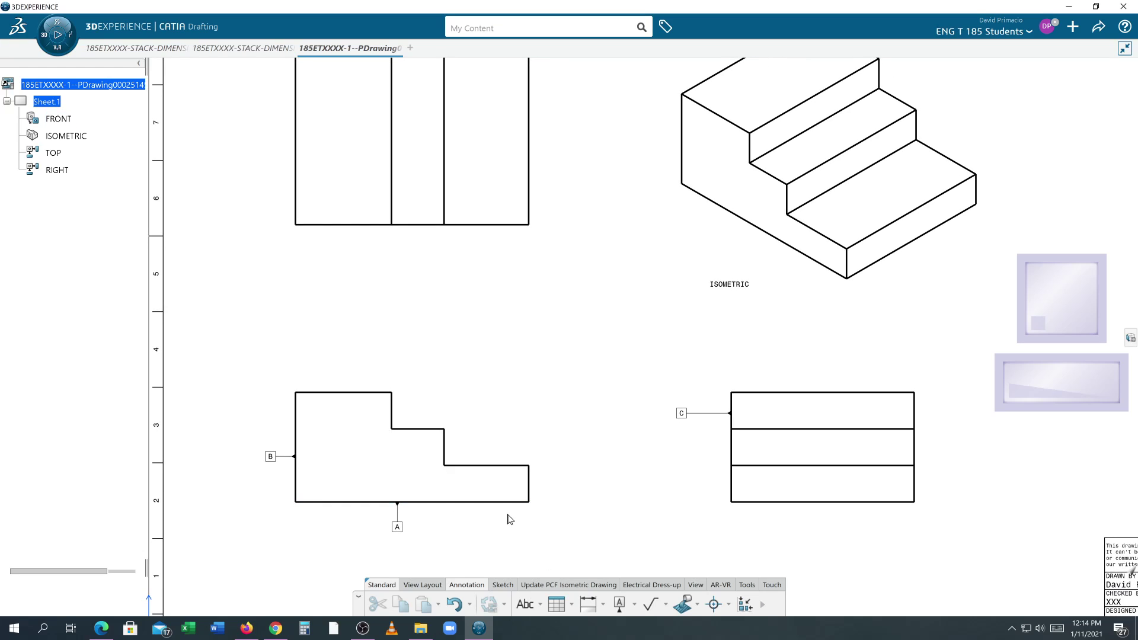
pyautogui.moveTo(521, 508); pyautogui.dragTo(520, 499, button='middle')
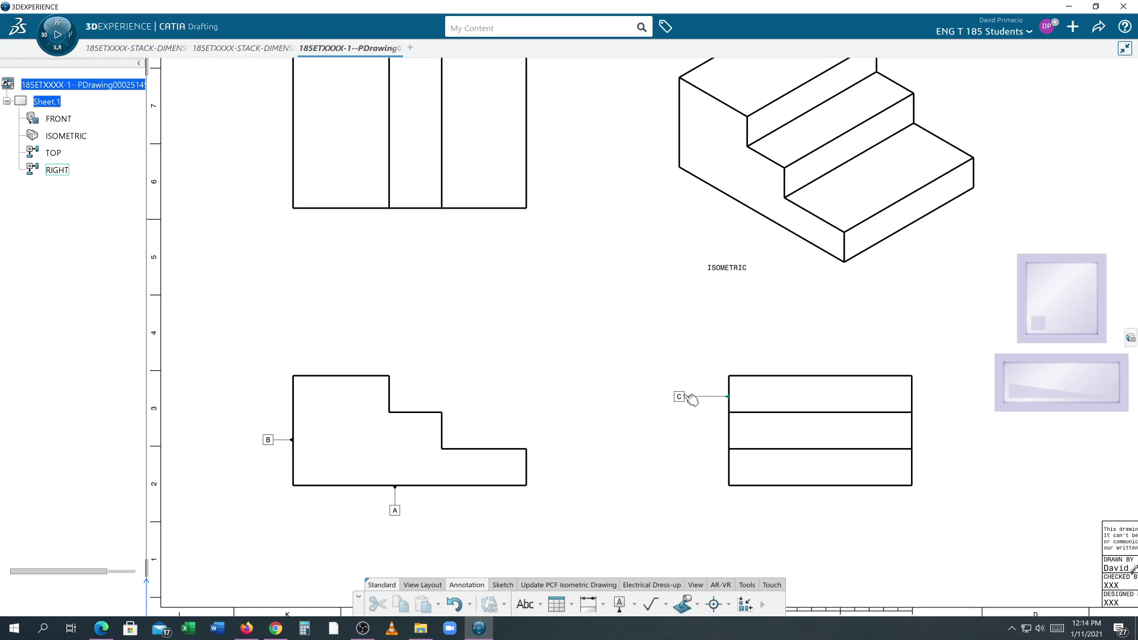
pyautogui.moveTo(679, 397); pyautogui.dragTo(690, 398)
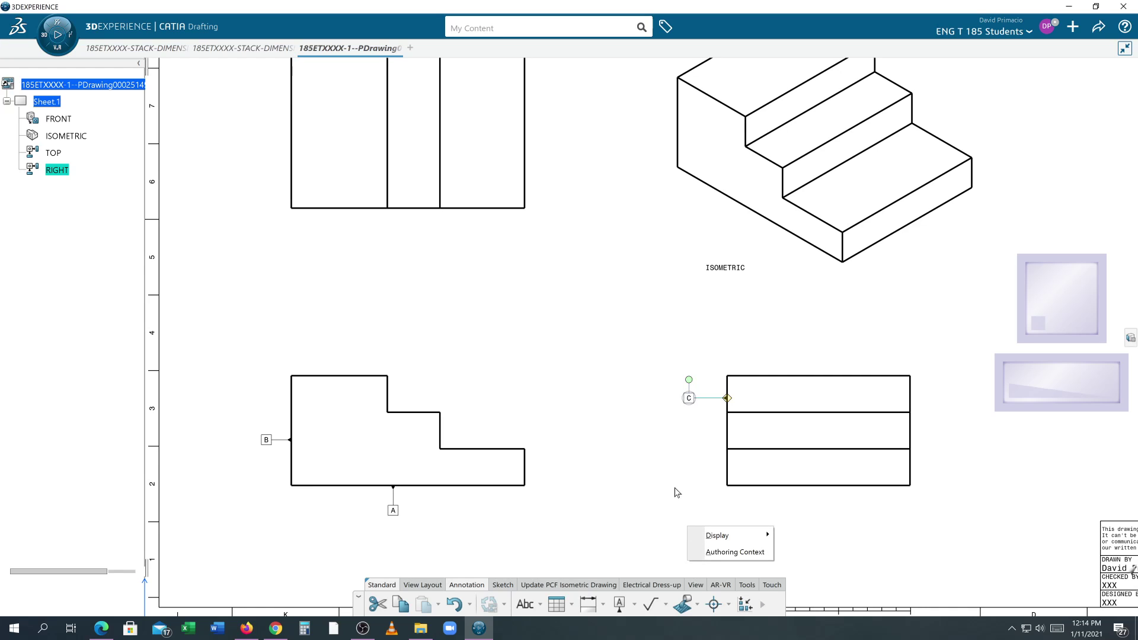
pyautogui.click(639, 492)
# Step: Attach datum feature D to the bottom edge of the RIGHT view, with its label directly below the edge
pyautogui.moveTo(506, 528); pyautogui.dragTo(581, 527, button='middle')
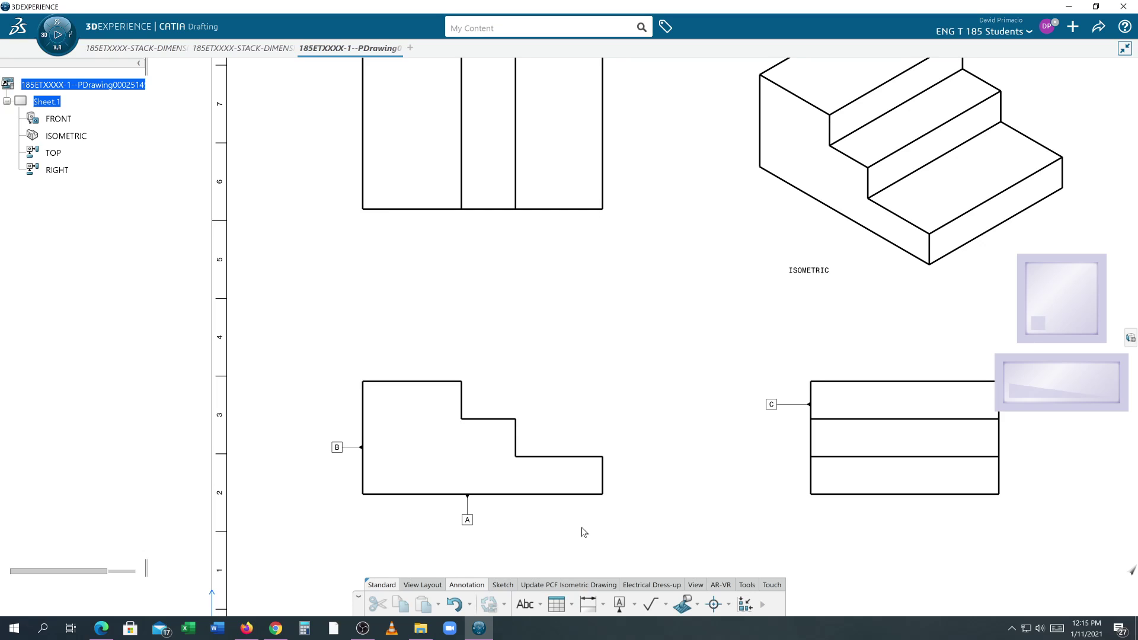
pyautogui.scroll(-3, 587, 448)
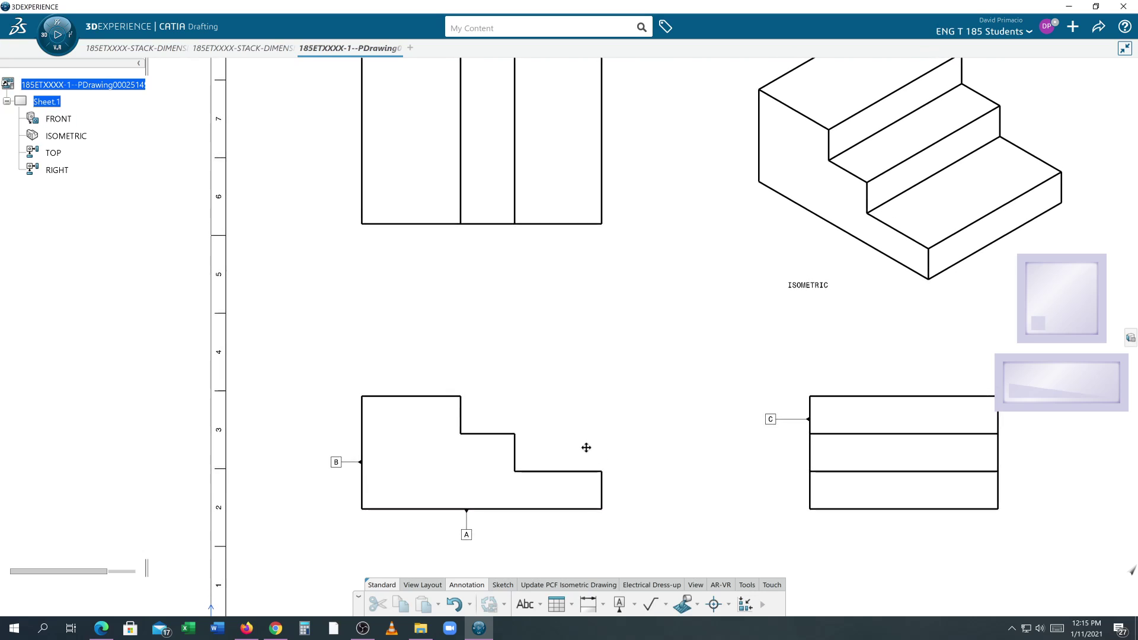
pyautogui.click(622, 603)
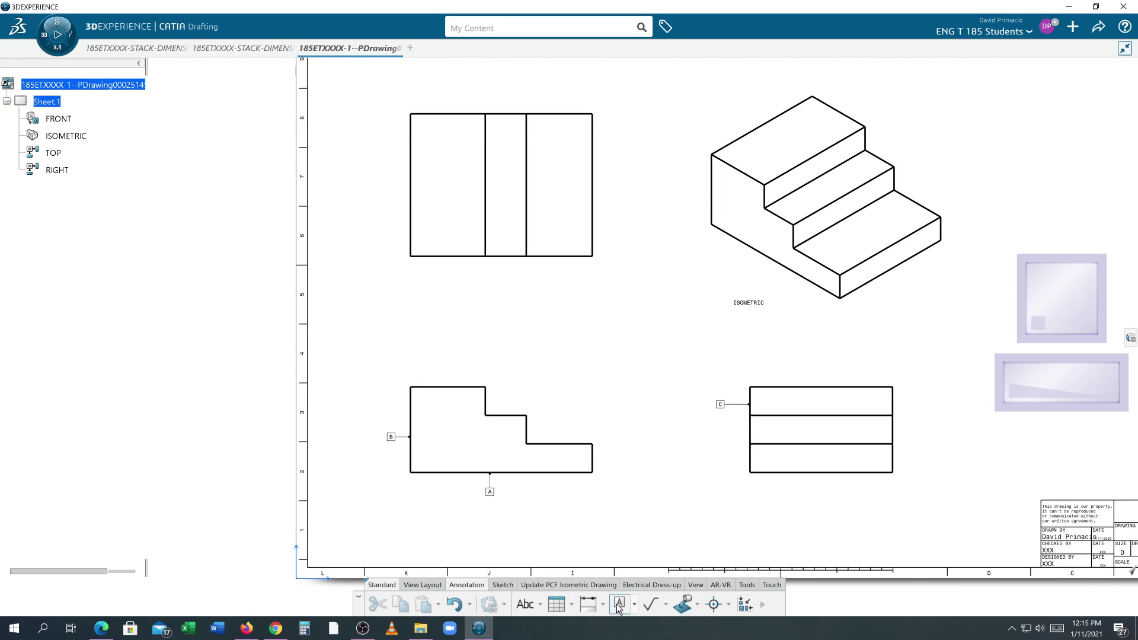
pyautogui.click(823, 472)
pyautogui.click(820, 499)
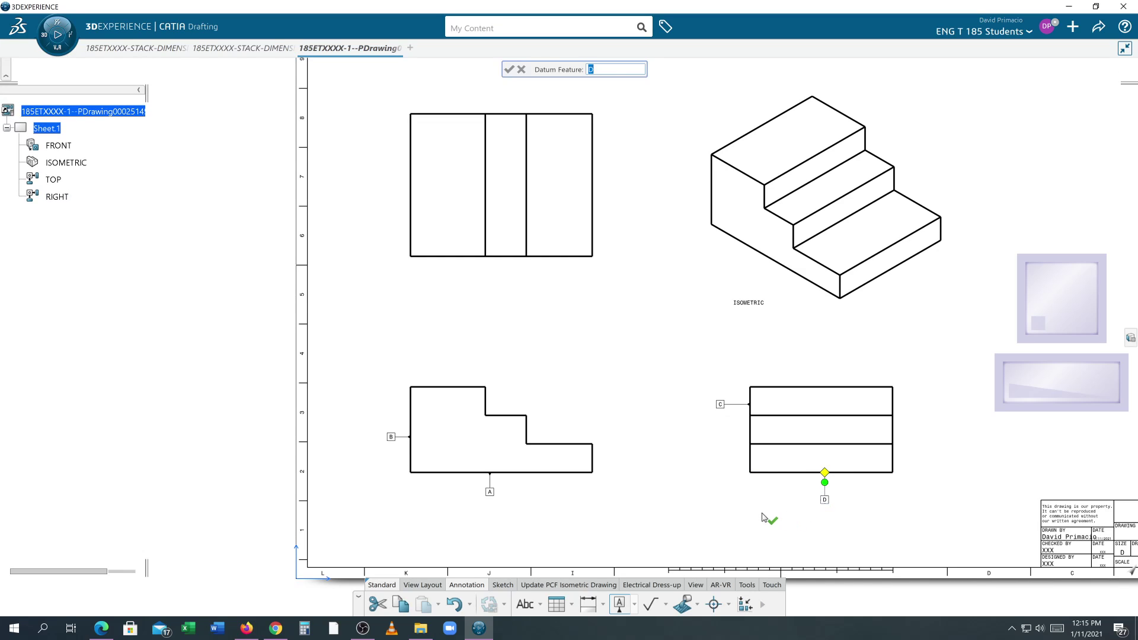
pyautogui.click(583, 408)
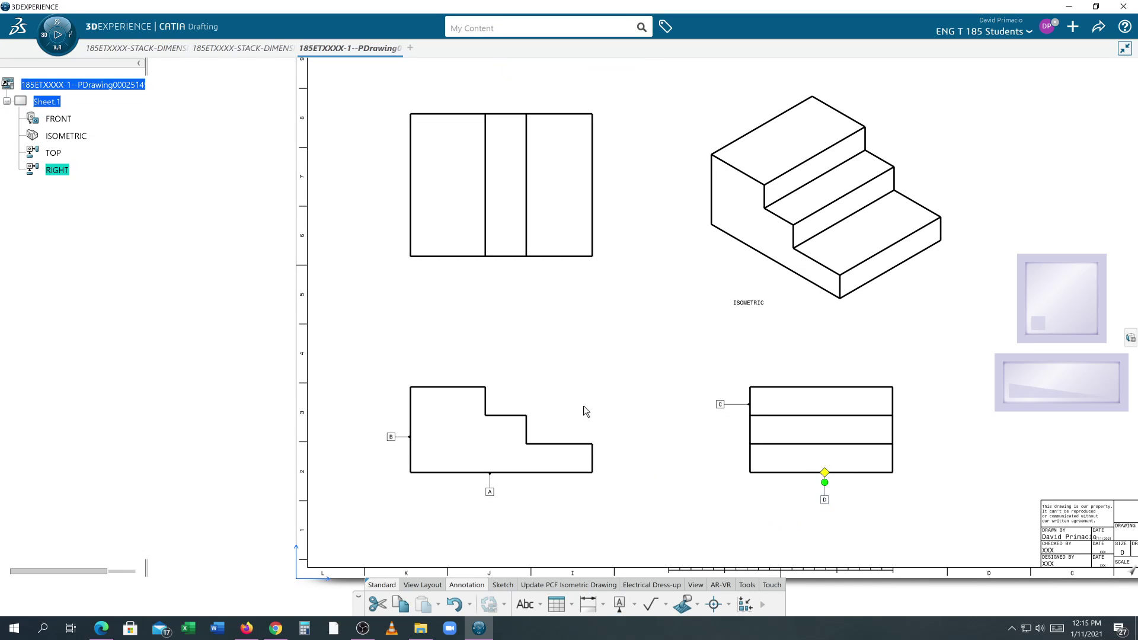
# Step: Try to dimension the leftmost segment of the TOP view's bottom edge, with the dimension placed below the view
pyautogui.click(587, 611)
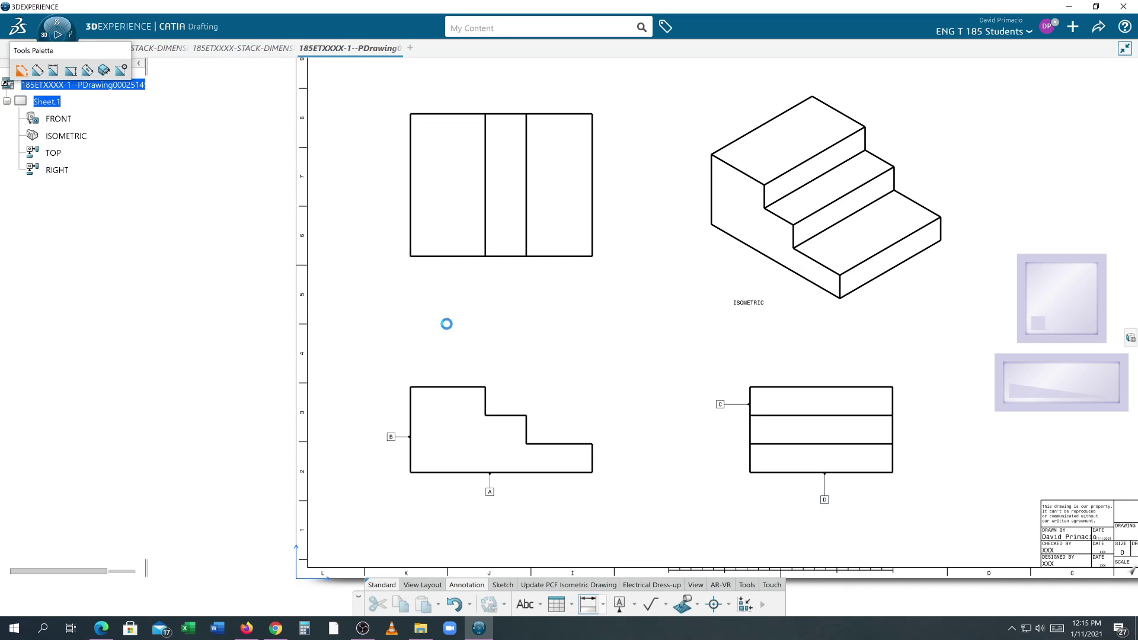
pyautogui.click(450, 257)
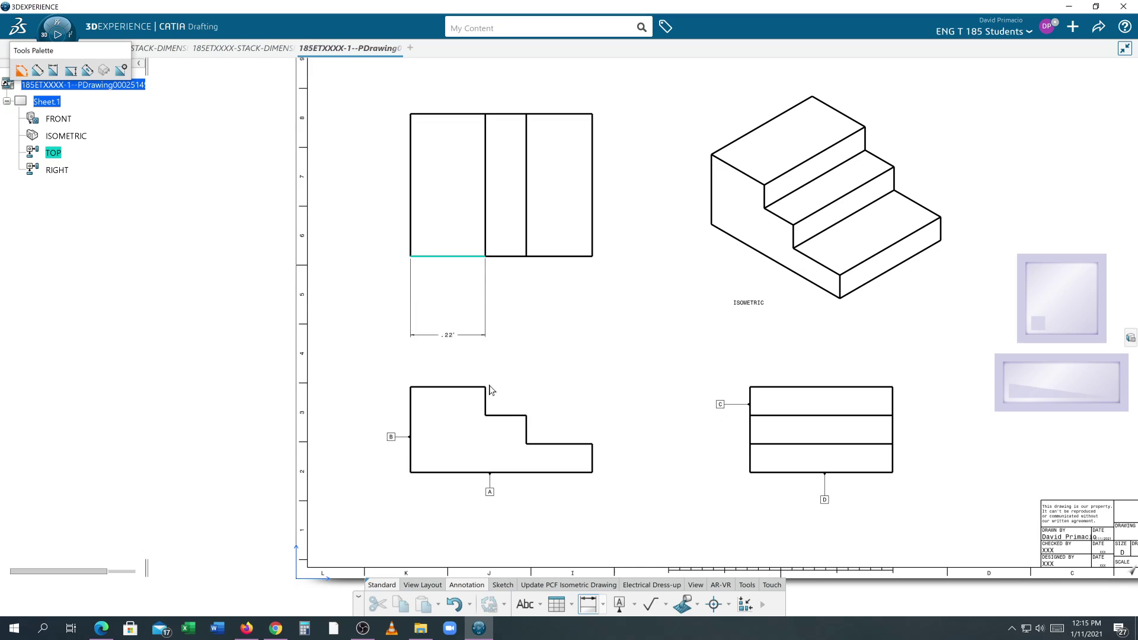
# Step: Attach datum feature E to the leftmost segment of the TOP view's bottom edge, with its label directly below
pyautogui.click(620, 604)
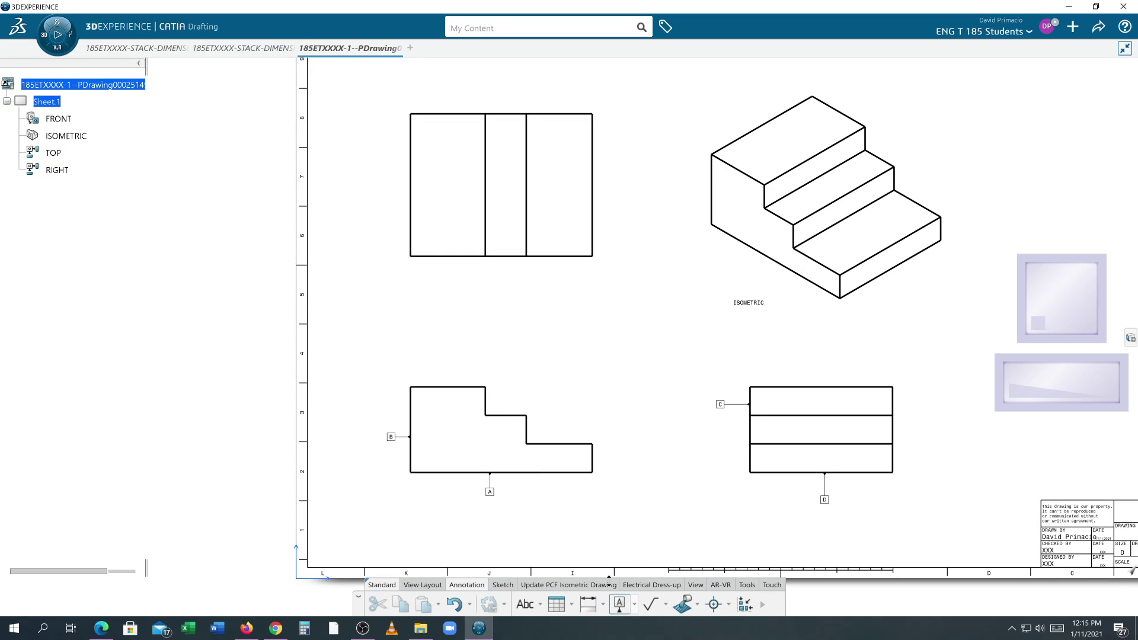
pyautogui.click(444, 257)
pyautogui.click(443, 276)
pyautogui.press('Return')
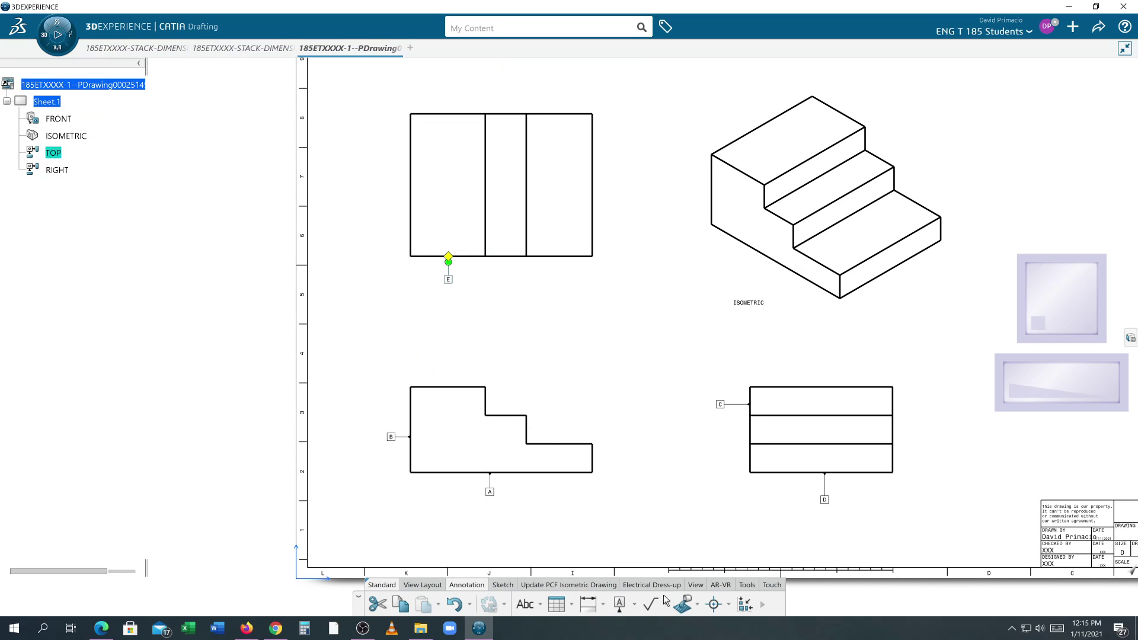
# Step: Attach datum feature F to the left edge of the TOP view, with its label outside the view
pyautogui.click(619, 604)
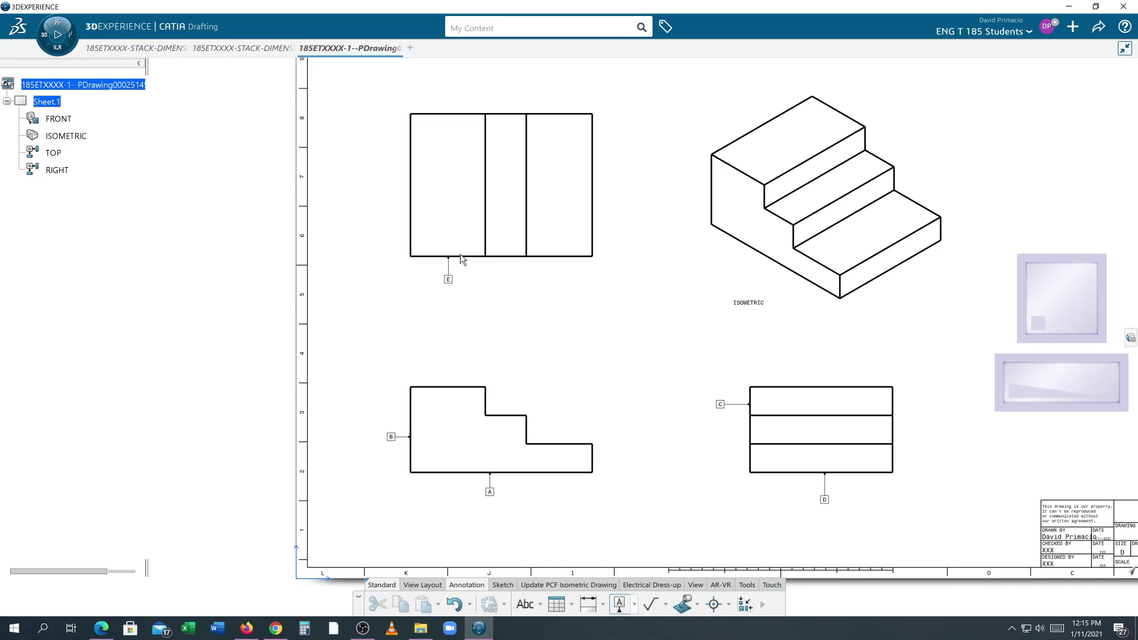
pyautogui.click(410, 195)
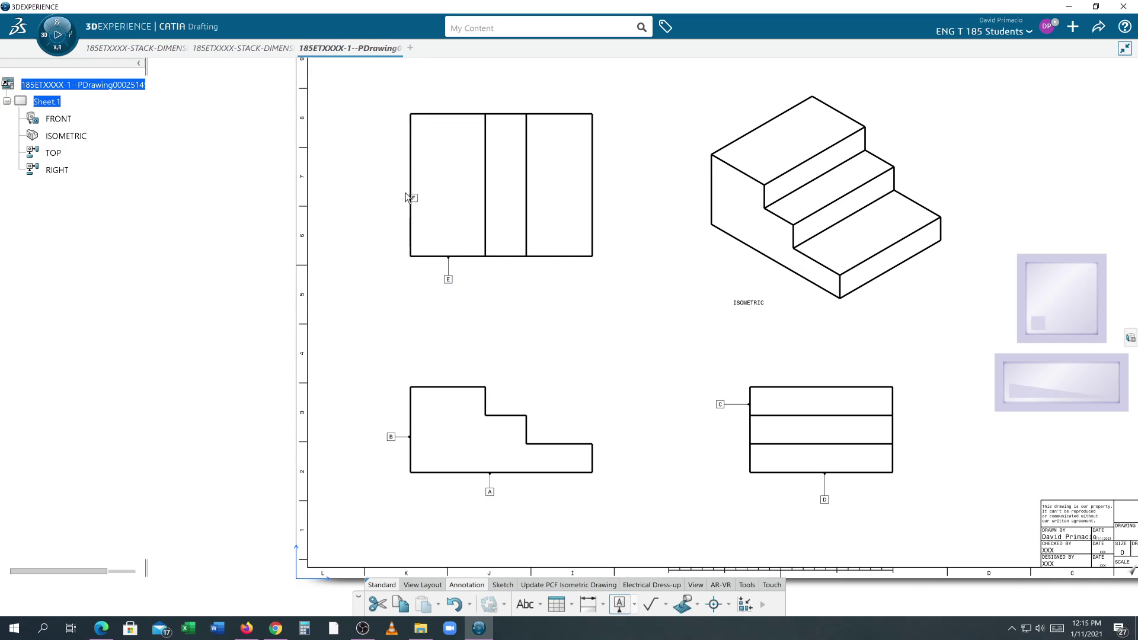
pyautogui.click(371, 186)
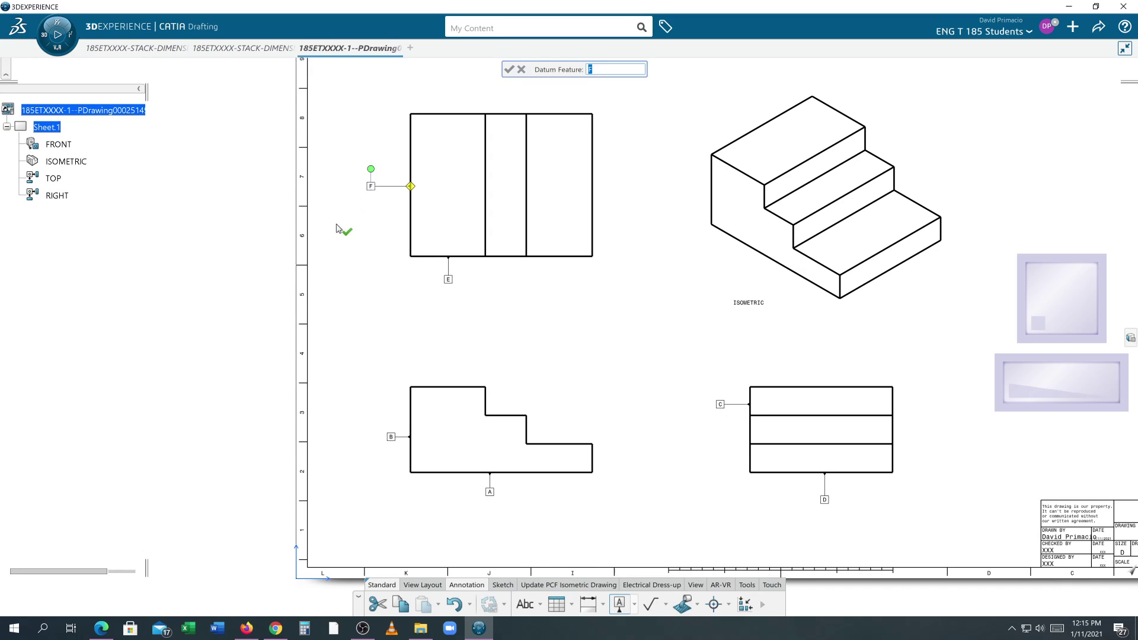
pyautogui.click(342, 232)
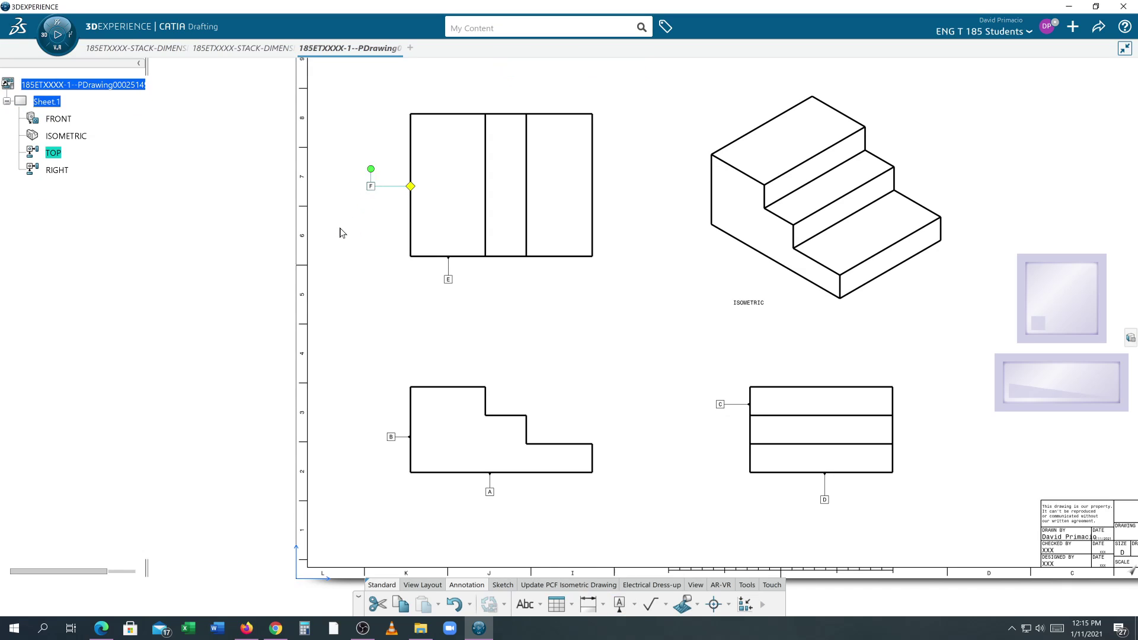
pyautogui.click(341, 249)
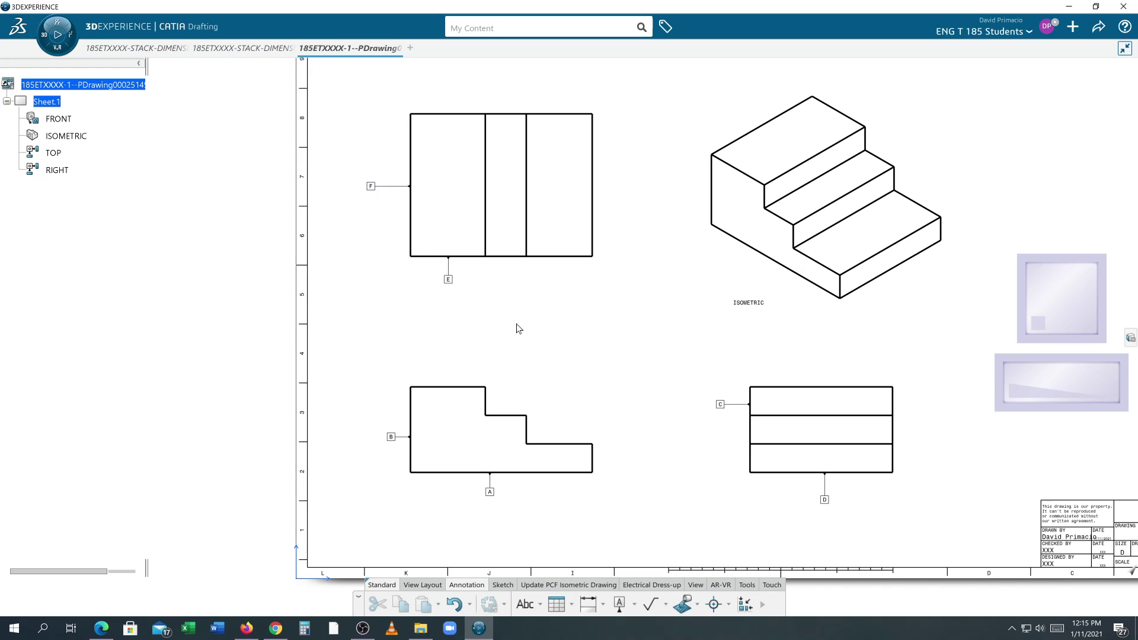
# Step: Compare the bottom edge of the FRONT view with the bottom edge of the RIGHT view and check their datum labels
pyautogui.moveTo(559, 353)
pyautogui.mouseDown(button='middle')
pyautogui.moveTo(527, 365)
pyautogui.moveTo(502, 343)
pyautogui.moveTo(483, 356)
pyautogui.mouseUp(button='middle')
pyautogui.scroll(2, 524, 361)
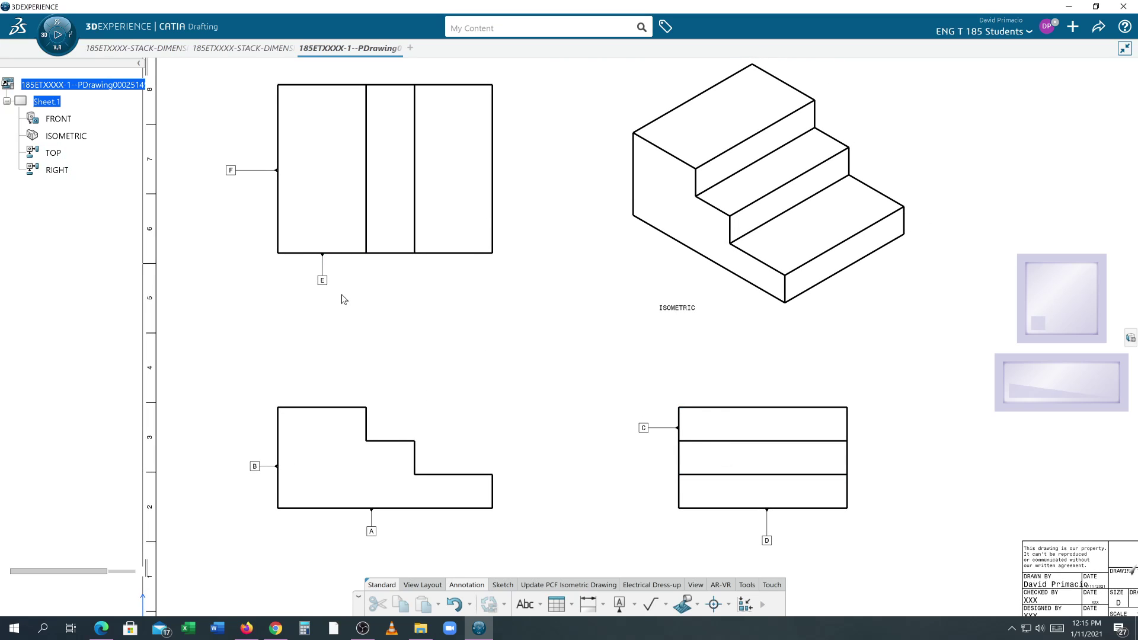
pyautogui.moveTo(499, 427)
pyautogui.mouseDown(button='middle')
pyautogui.moveTo(482, 350)
pyautogui.moveTo(454, 301)
pyautogui.mouseUp(button='middle')
pyautogui.scroll(2, 484, 349)
pyautogui.scroll(3, 454, 301)
pyautogui.moveTo(575, 387)
pyautogui.mouseDown(button='middle')
pyautogui.moveTo(490, 369)
pyautogui.moveTo(530, 380)
pyautogui.mouseUp(button='middle')
pyautogui.click(325, 390)
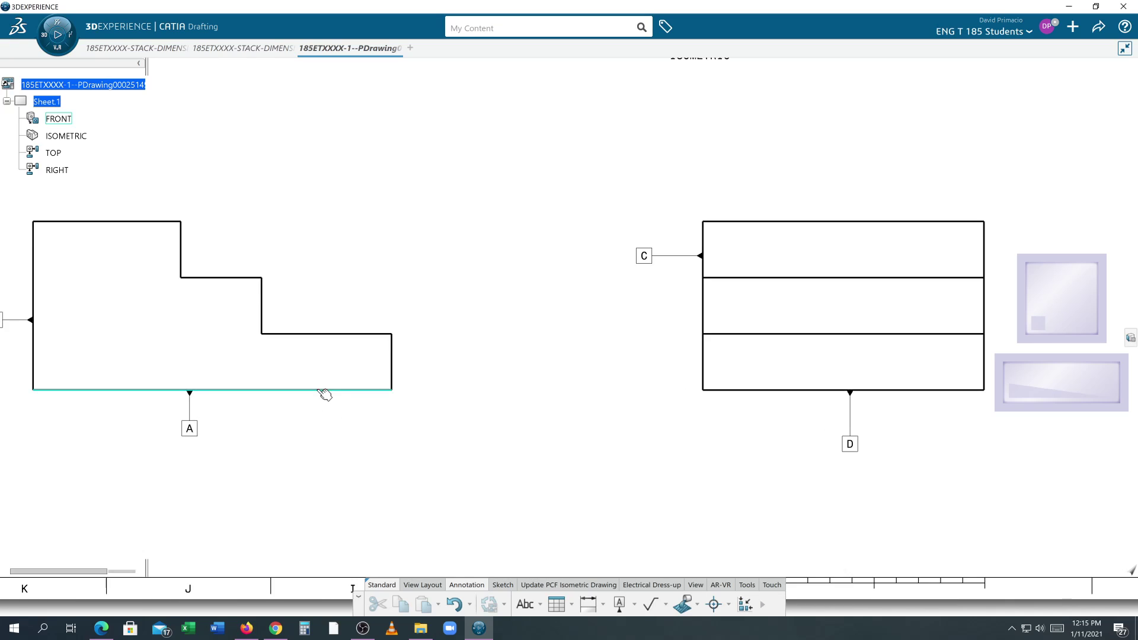
pyautogui.click(736, 393)
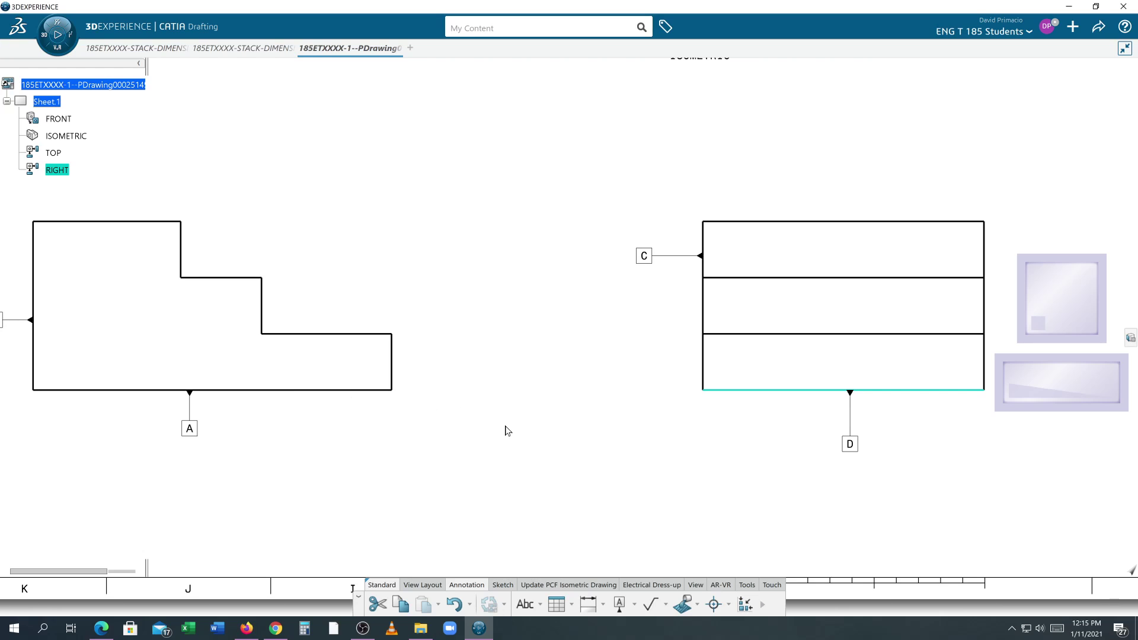
pyautogui.click(318, 417)
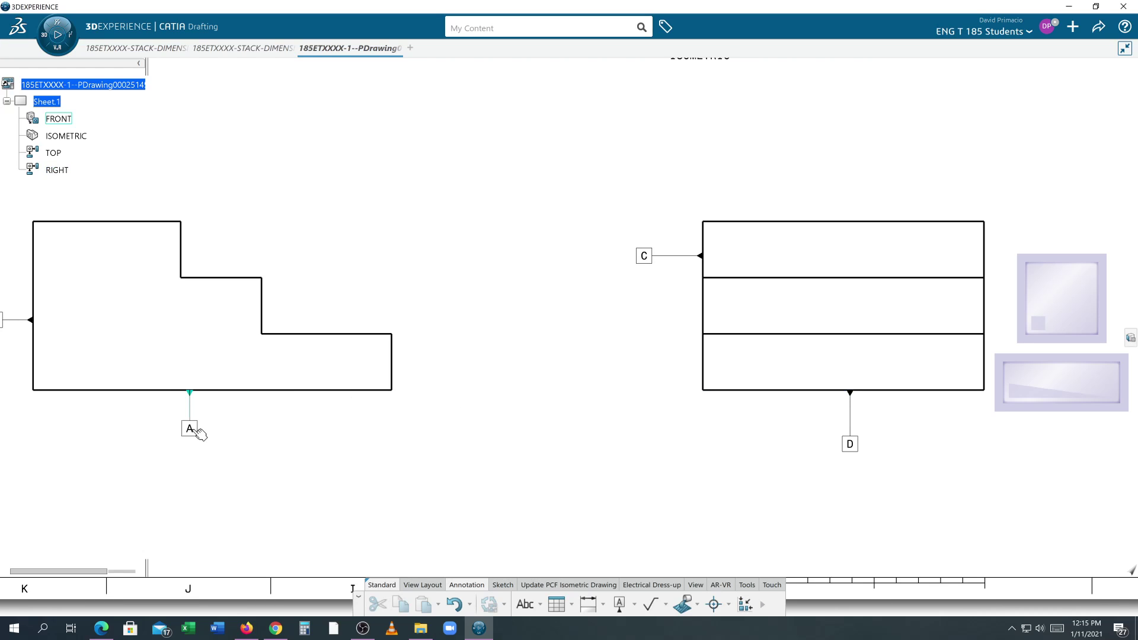
# Step: Change the datum letter on the RIGHT view's bottom edge to A
pyautogui.doubleClick(850, 444)
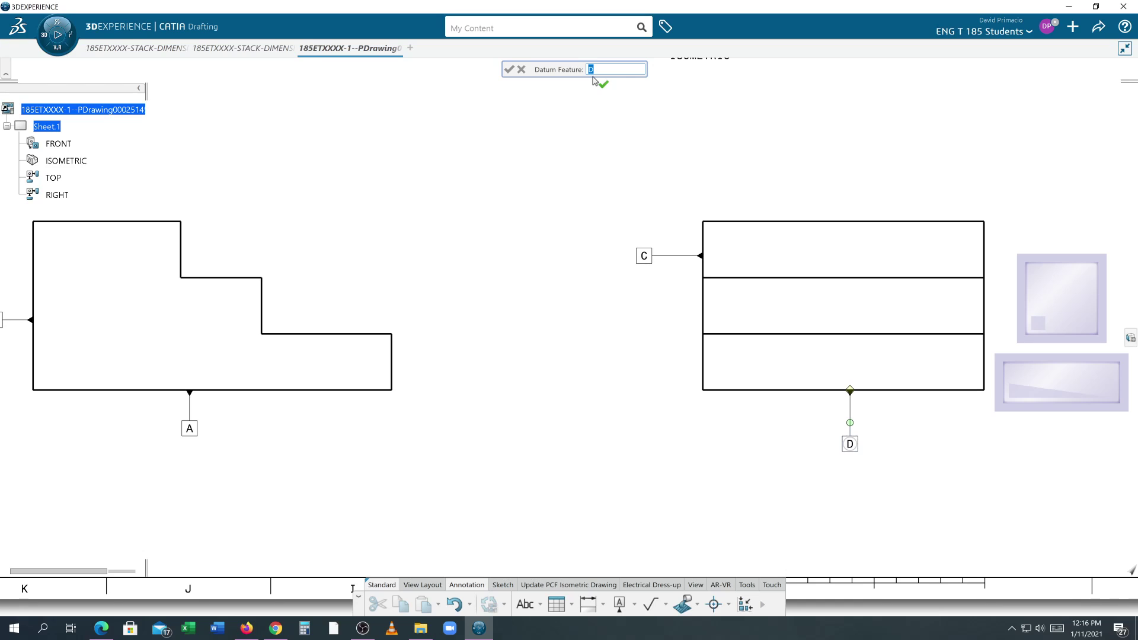
pyautogui.click(594, 80)
pyautogui.write('A')
pyautogui.press('Return')
# Step: Change the datum letter on the TOP view's left edge to B
pyautogui.moveTo(350, 190)
pyautogui.mouseDown(button='middle')
pyautogui.moveTo(480, 327)
pyautogui.moveTo(447, 261)
pyautogui.moveTo(426, 425)
pyautogui.mouseUp(button='middle')
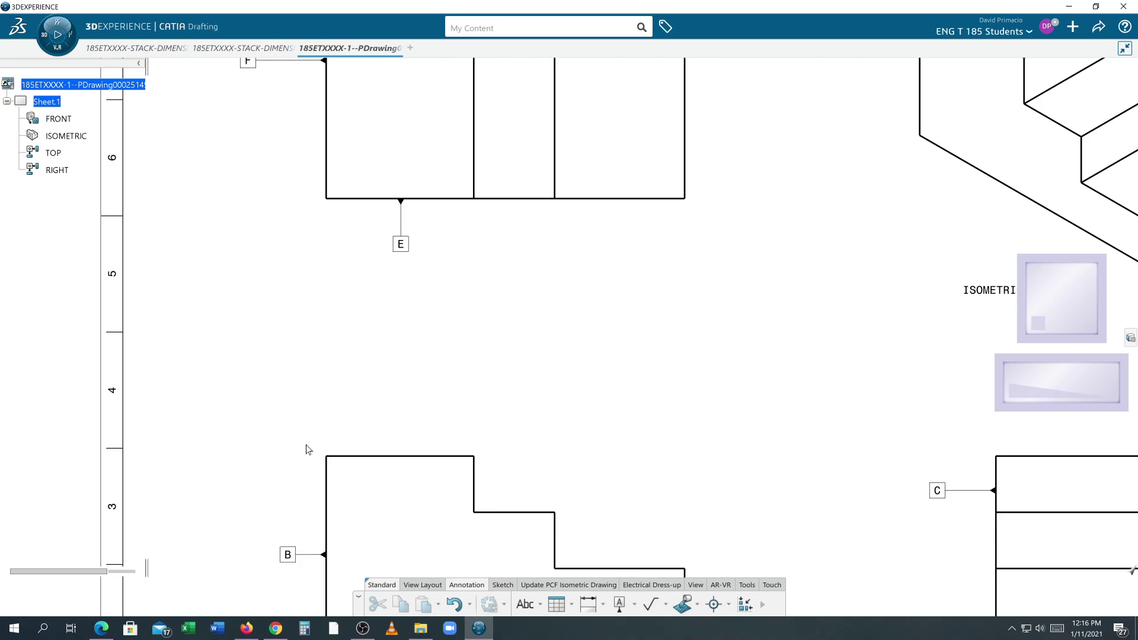
pyautogui.scroll(1, 325, 422)
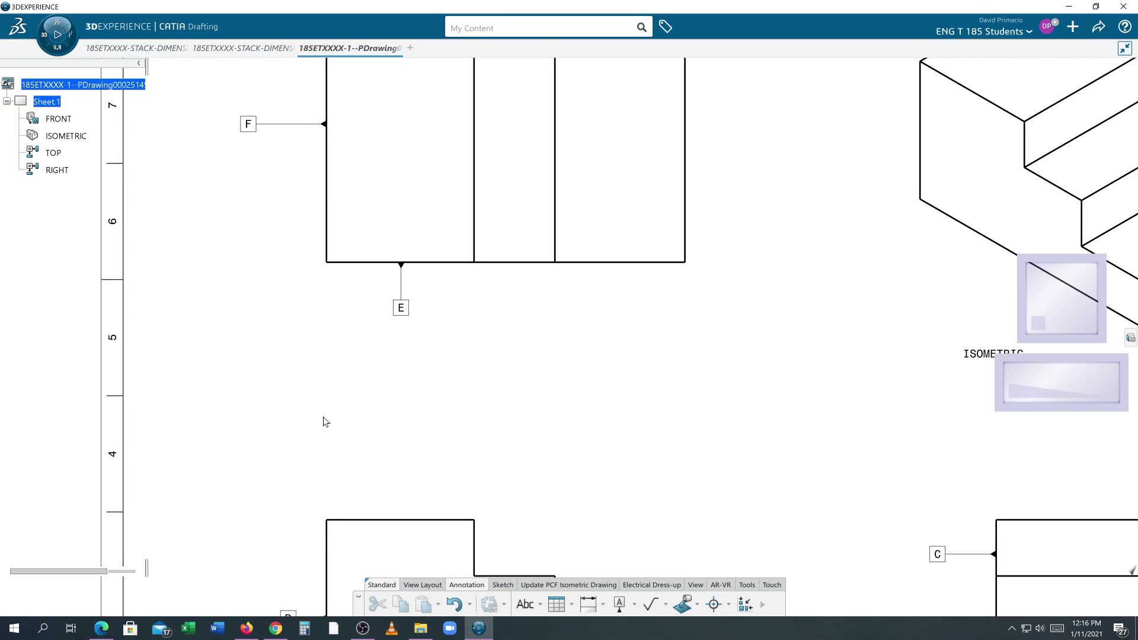
pyautogui.click(253, 127)
pyautogui.doubleClick(253, 126)
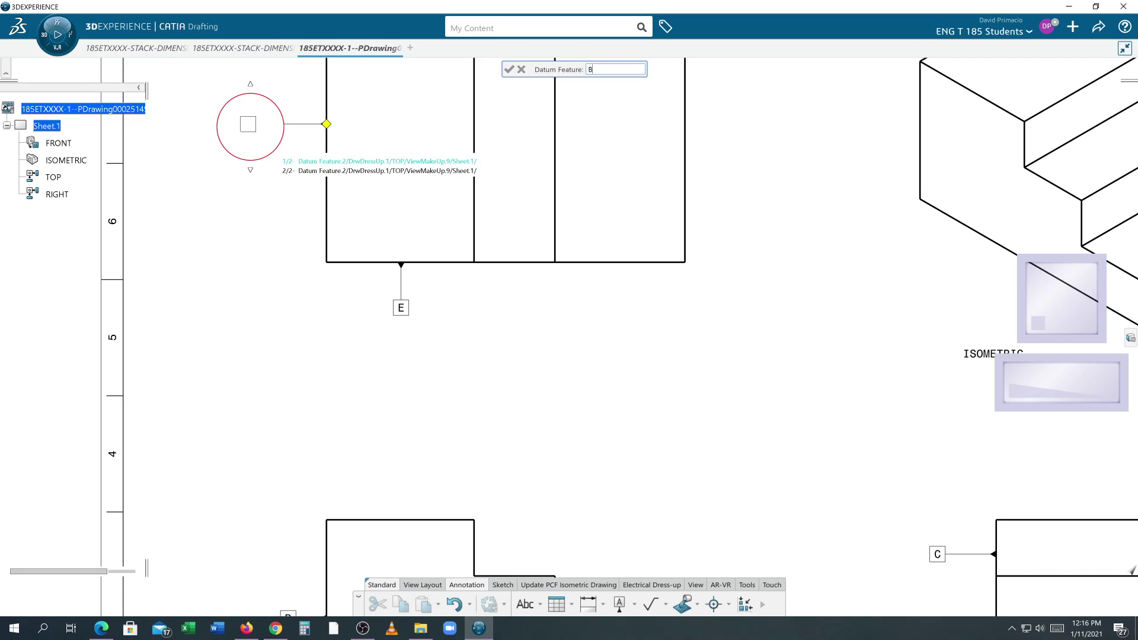
pyautogui.press('Return')
# Step: Change the datum letter on the TOP view's bottom edge to C
pyautogui.moveTo(509, 285)
pyautogui.mouseDown(button='middle')
pyautogui.moveTo(531, 247)
pyautogui.moveTo(536, 170)
pyautogui.moveTo(523, 101)
pyautogui.moveTo(516, 109)
pyautogui.mouseUp(button='middle')
pyautogui.scroll(-3, 645, 348)
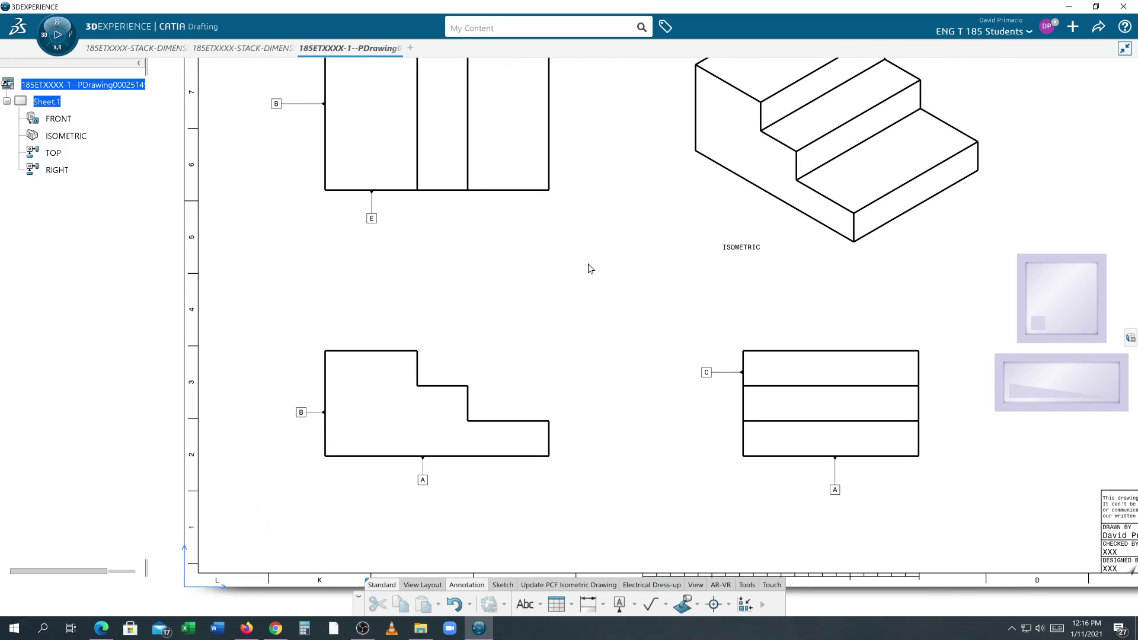
pyautogui.click(372, 219)
pyautogui.doubleClick(373, 219)
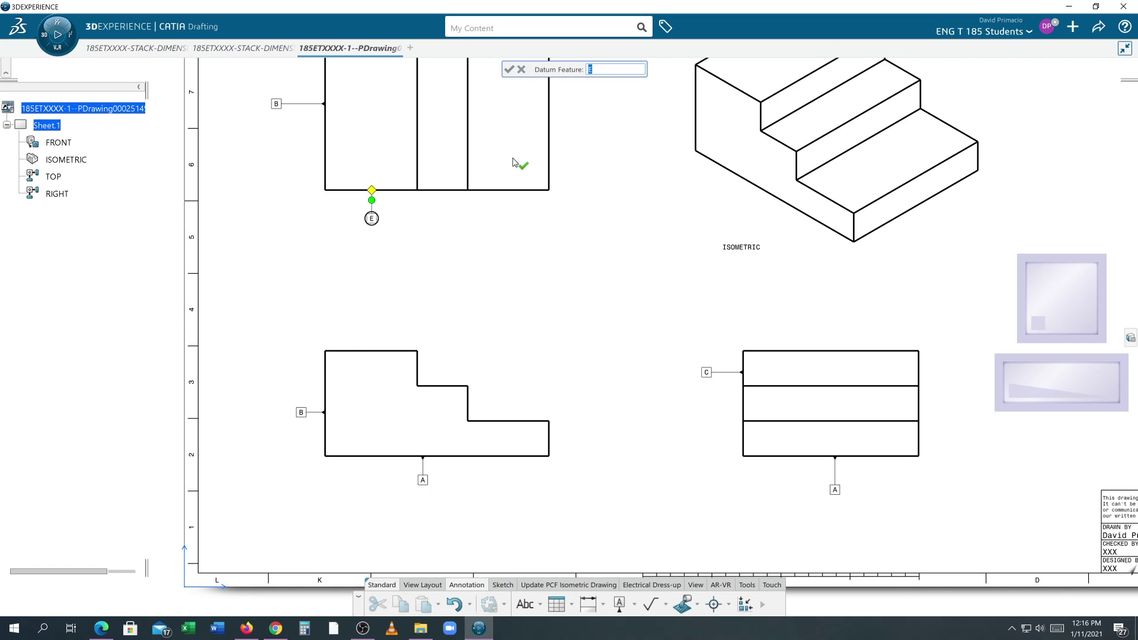
pyautogui.write('C')
pyautogui.press('Return')
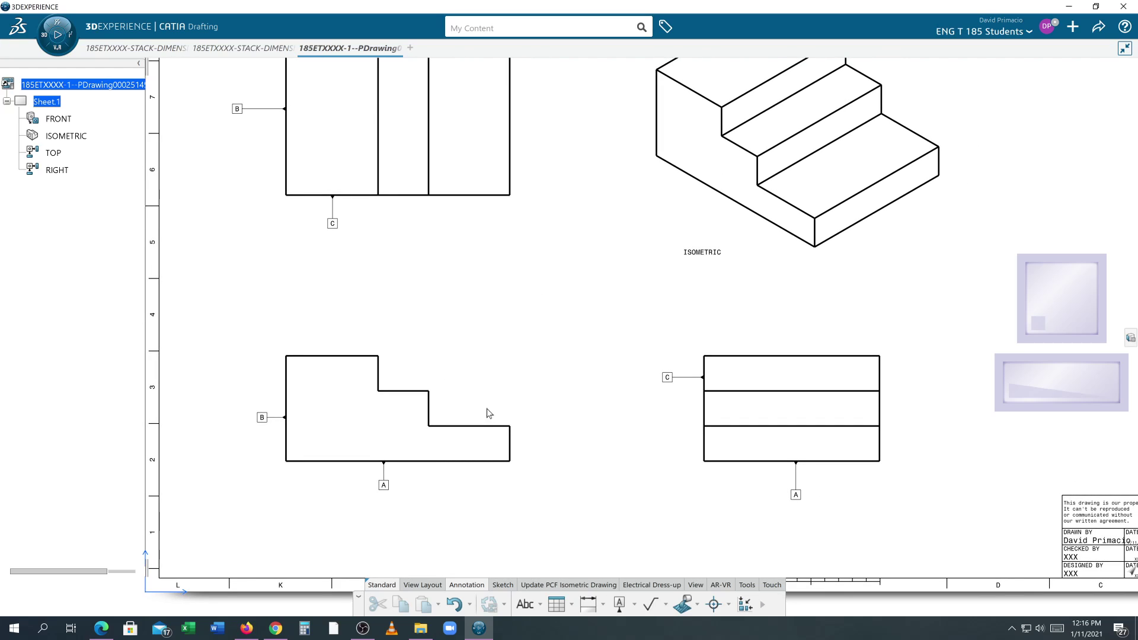
# Step: Sketch a vertical line about 4.5 in long from the FRONT view's upper-left corner to the TOP view's lower-left corner
pyautogui.click(503, 585)
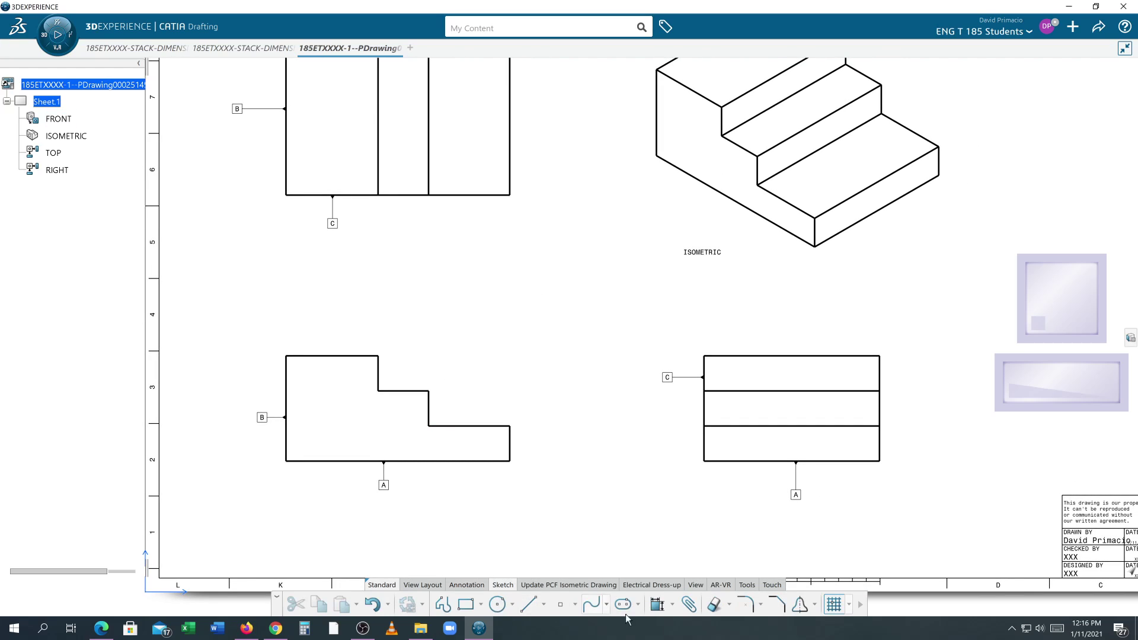
pyautogui.click(527, 610)
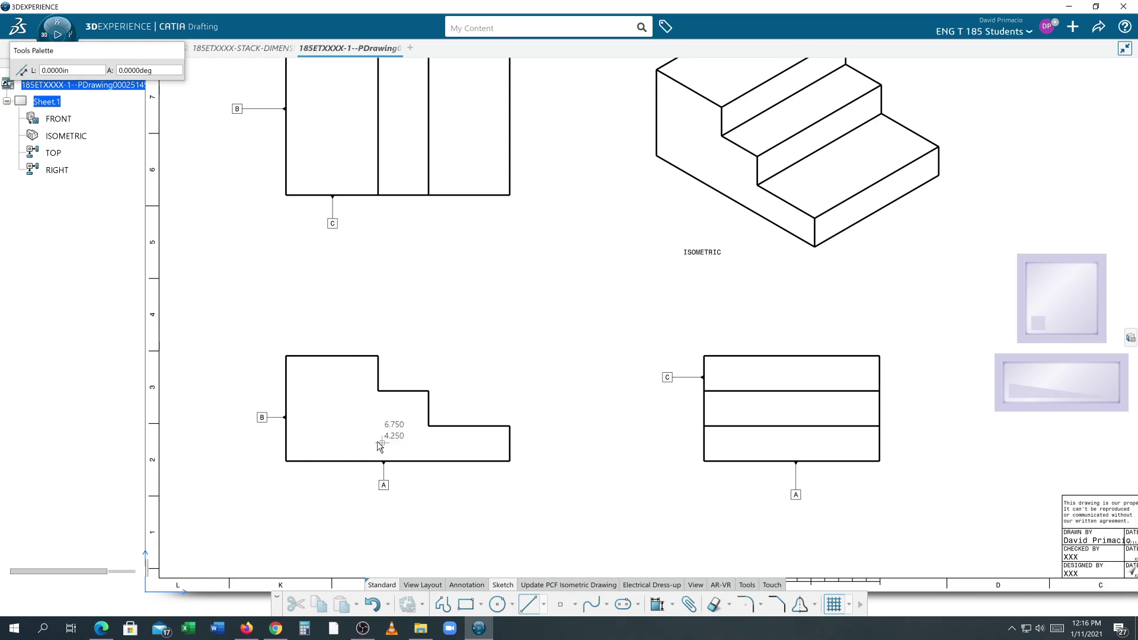
pyautogui.click(285, 356)
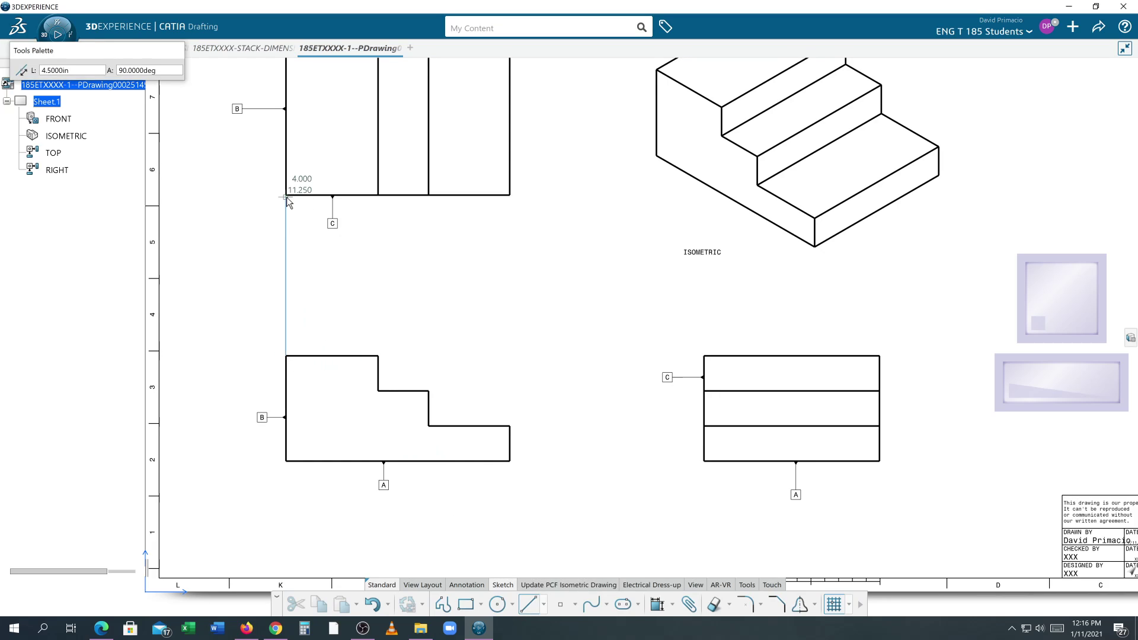
pyautogui.click(285, 198)
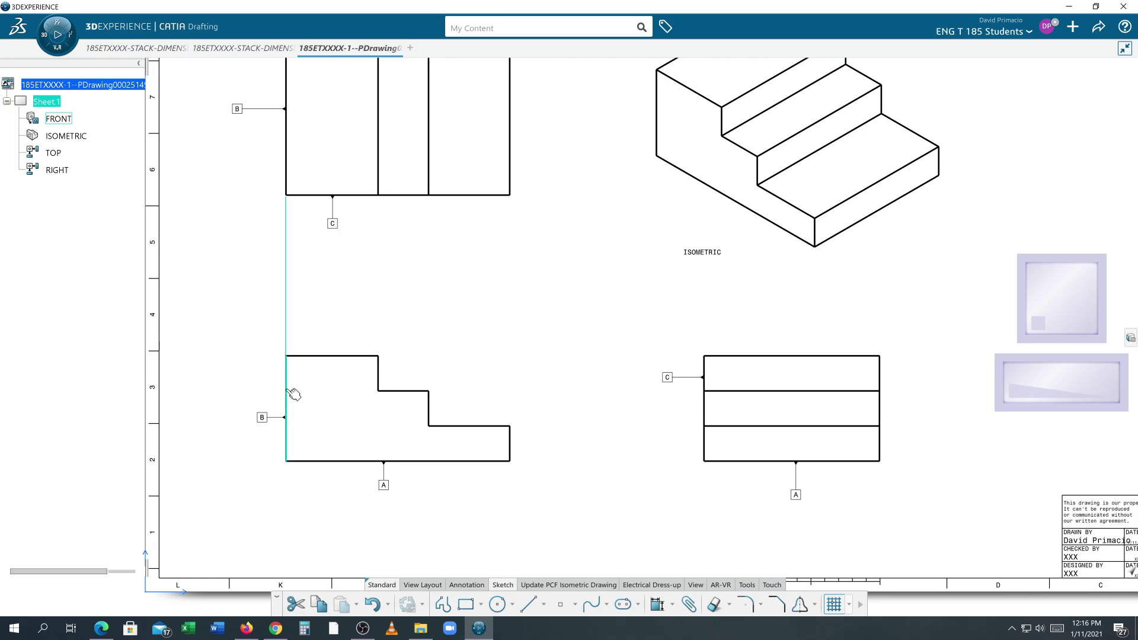
# Step: Sketch a horizontal line from the FRONT view's lower-right corner to the RIGHT view's lower-left corner
pyautogui.moveTo(409, 228); pyautogui.dragTo(437, 332, button='middle')
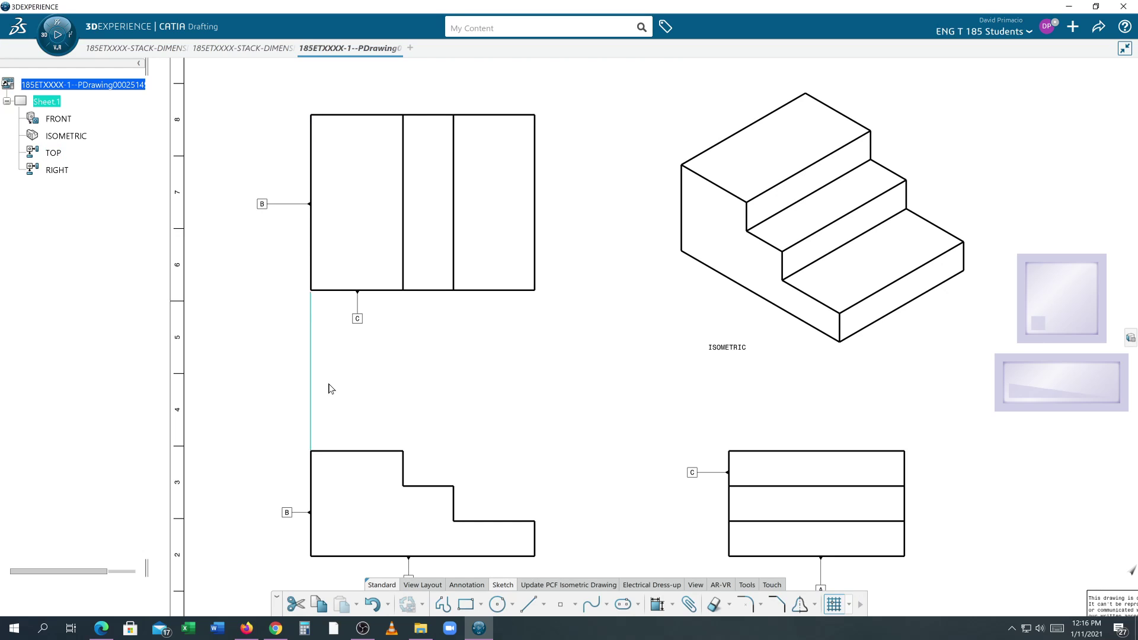
pyautogui.moveTo(470, 466)
pyautogui.mouseDown(button='middle')
pyautogui.moveTo(467, 411)
pyautogui.moveTo(491, 396)
pyautogui.mouseUp(button='middle')
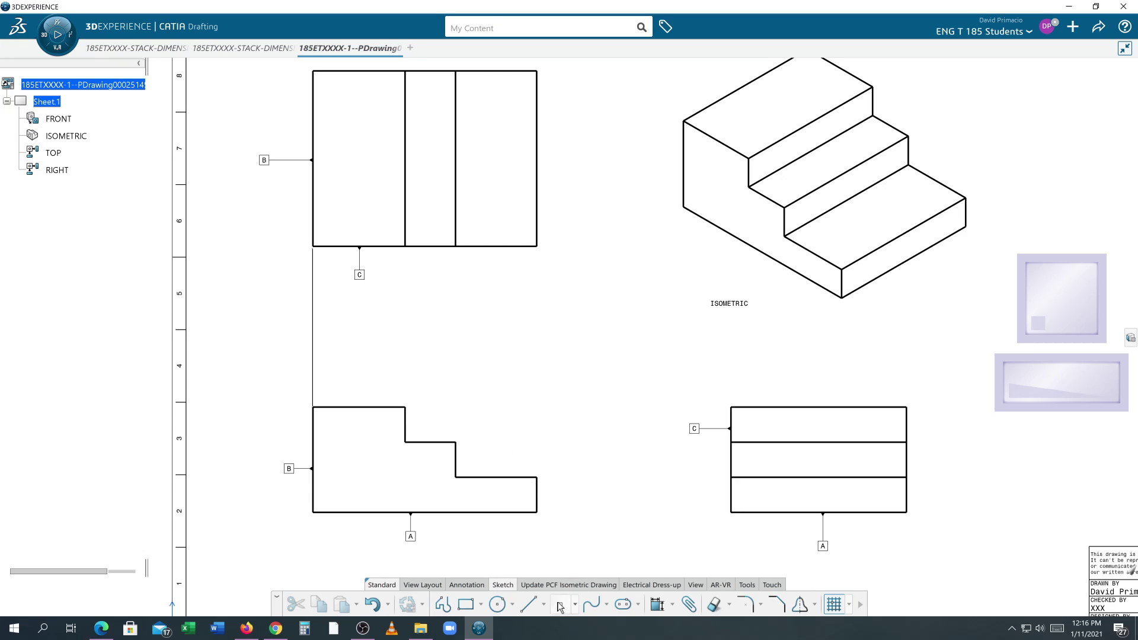
pyautogui.click(530, 604)
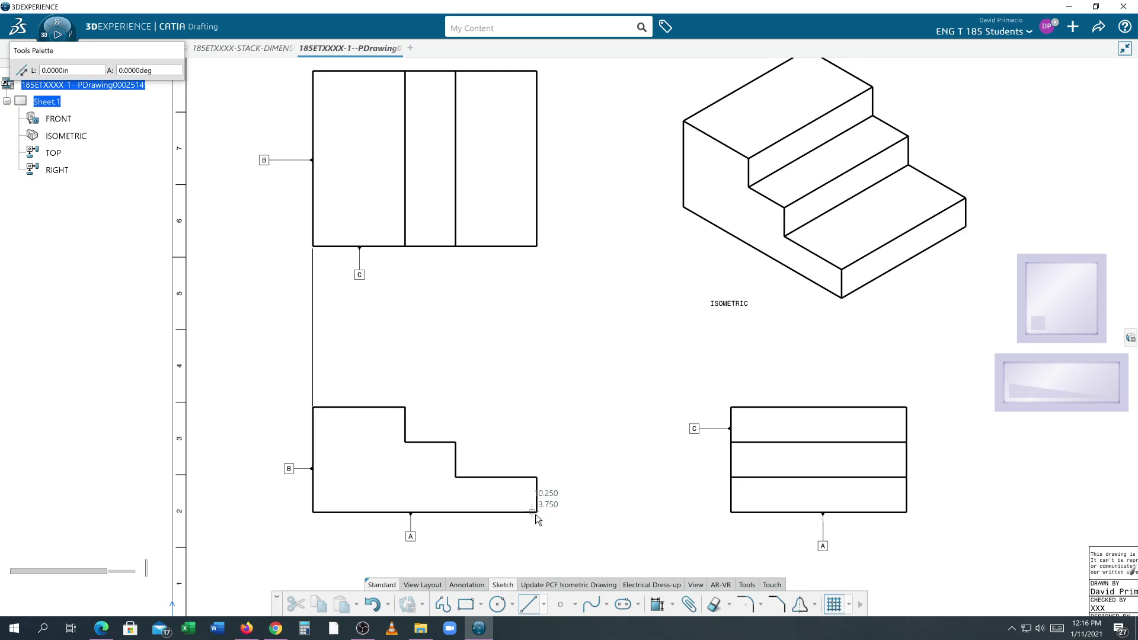
pyautogui.click(540, 512)
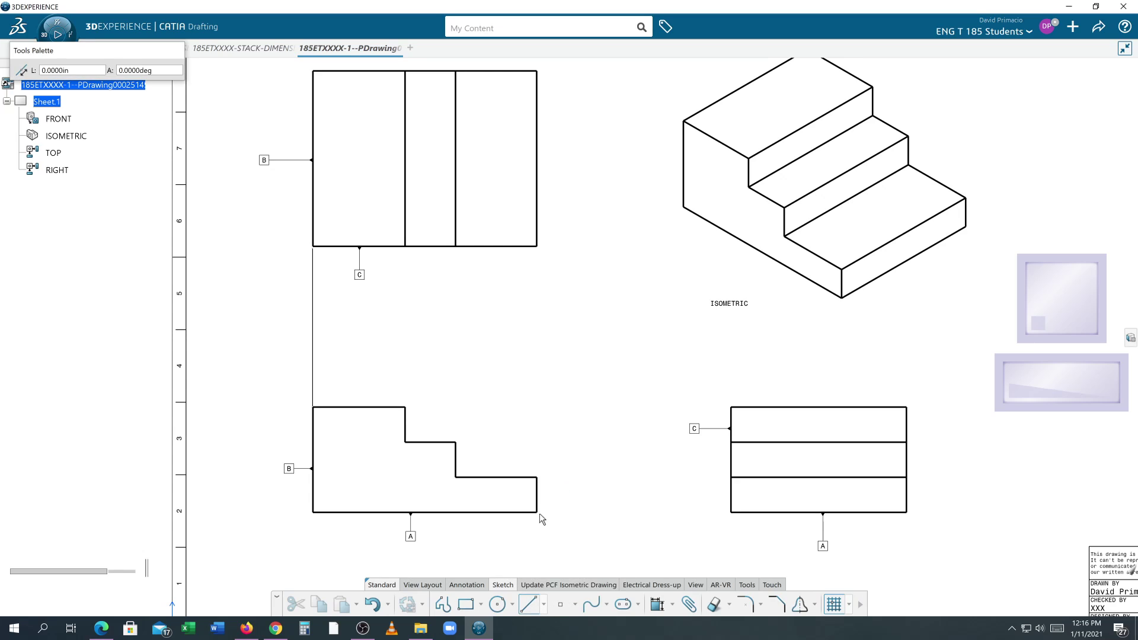
pyautogui.click(732, 511)
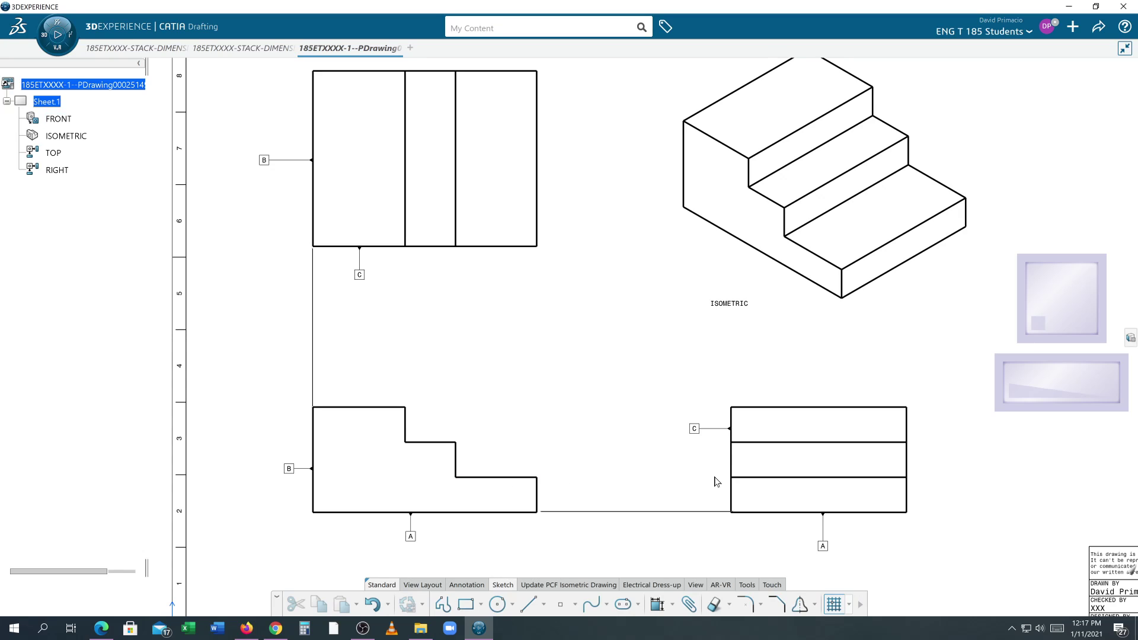
# Step: Display the 3D part in its front view and compare it with the drawing's FRONT view
pyautogui.click(238, 48)
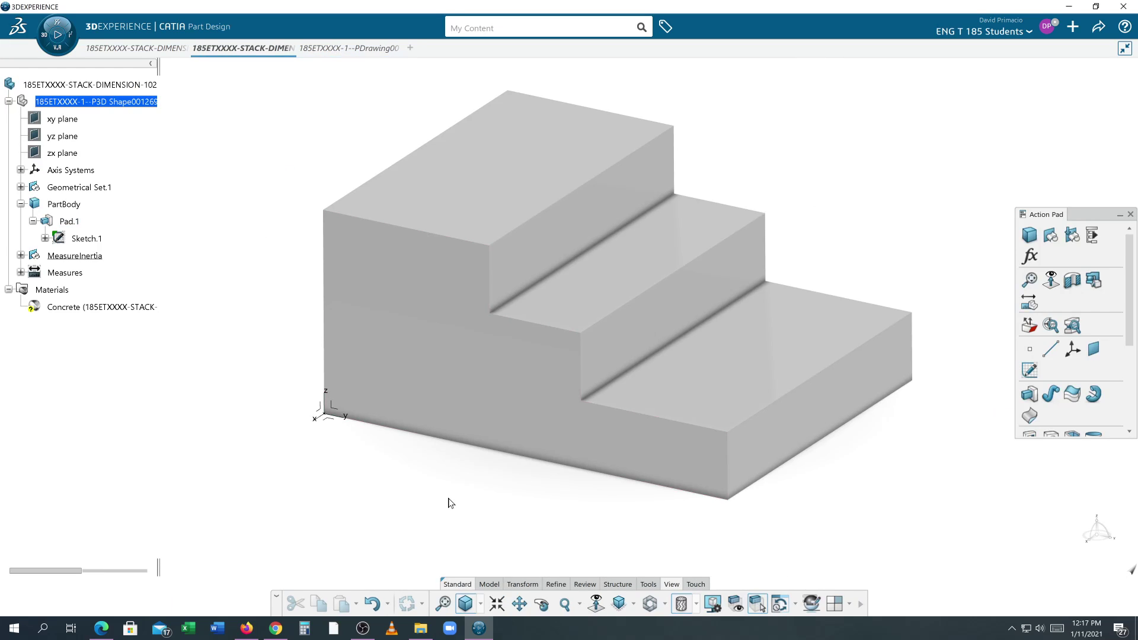
pyautogui.moveTo(591, 450); pyautogui.dragTo(638, 412, button='middle')
pyautogui.click(633, 604)
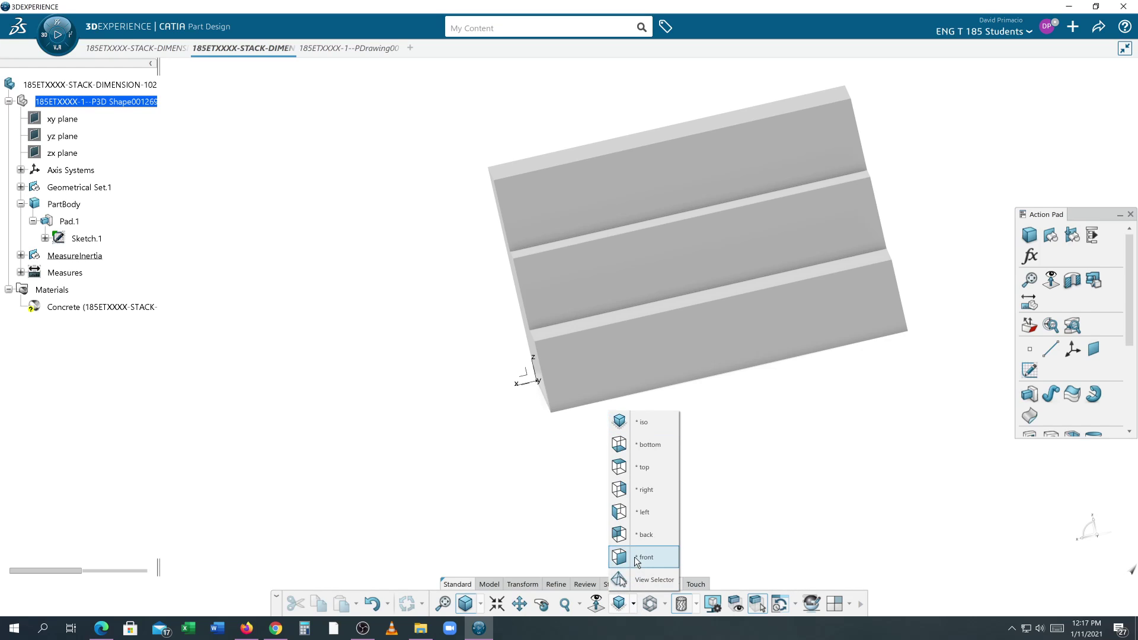
pyautogui.click(630, 556)
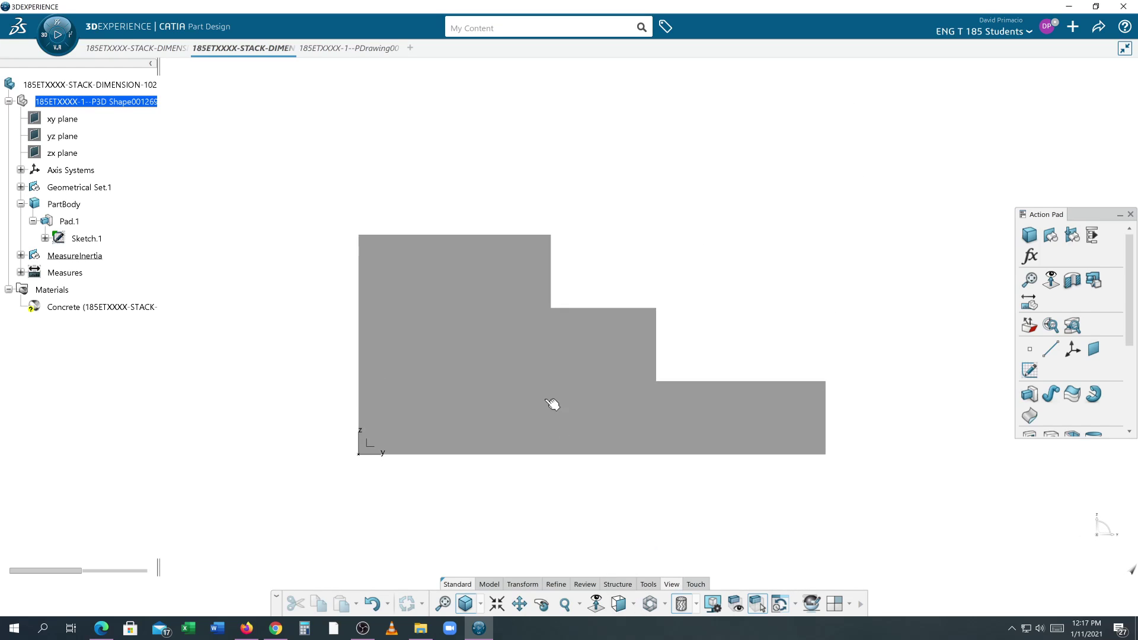
pyautogui.click(339, 48)
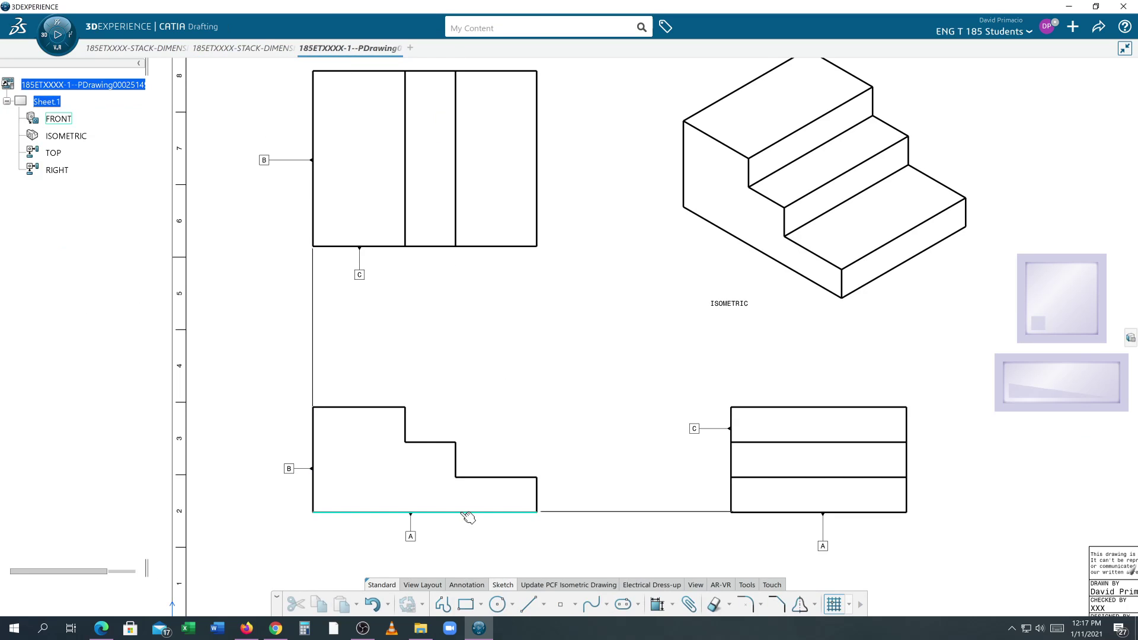
# Step: Display the 3D part in its right view with the Shading with Edges and Hidden Edges style
pyautogui.click(241, 52)
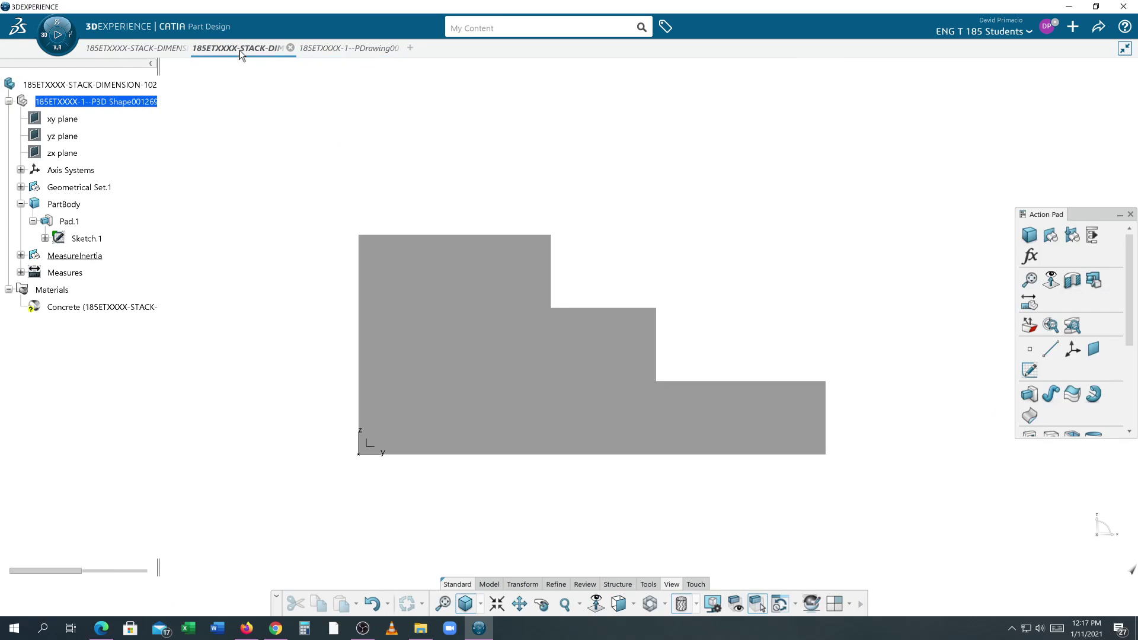
pyautogui.click(634, 605)
pyautogui.click(646, 490)
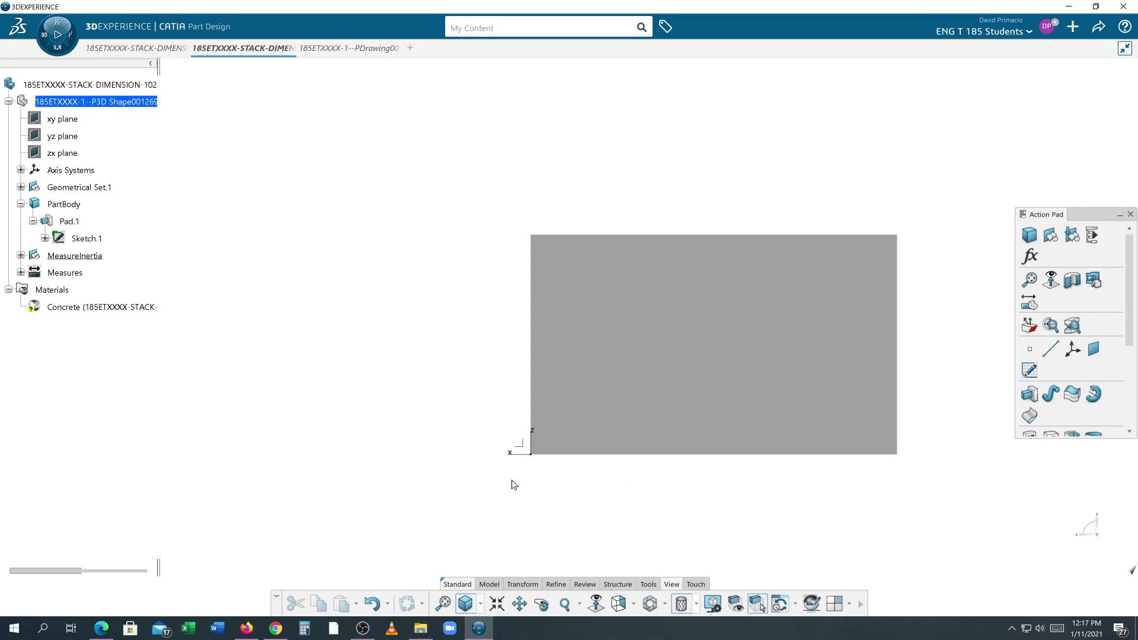
pyautogui.click(696, 604)
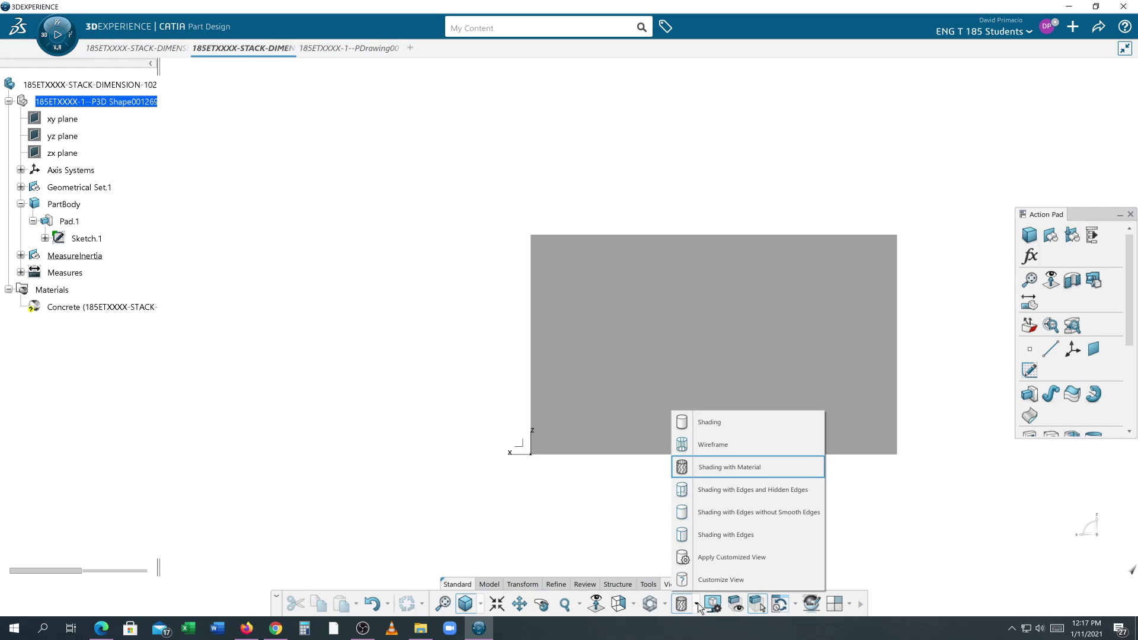
pyautogui.click(719, 498)
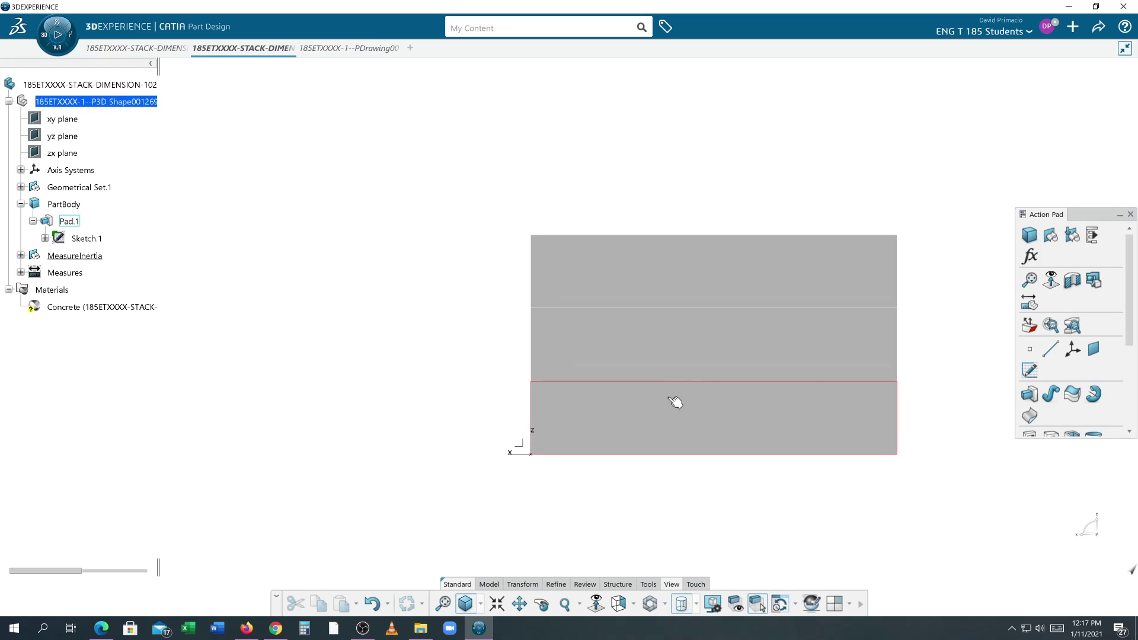
# Step: Check the aligned views in the drawing, and display the 3D part in its iso and top views
pyautogui.click(347, 47)
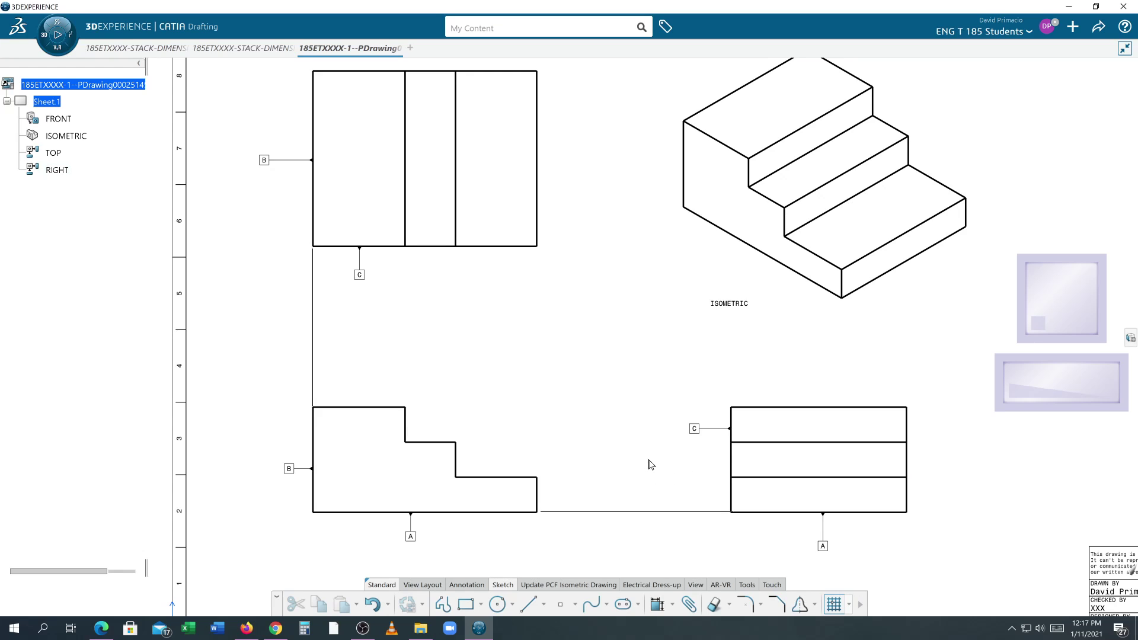
pyautogui.moveTo(650, 464); pyautogui.dragTo(651, 472, button='middle')
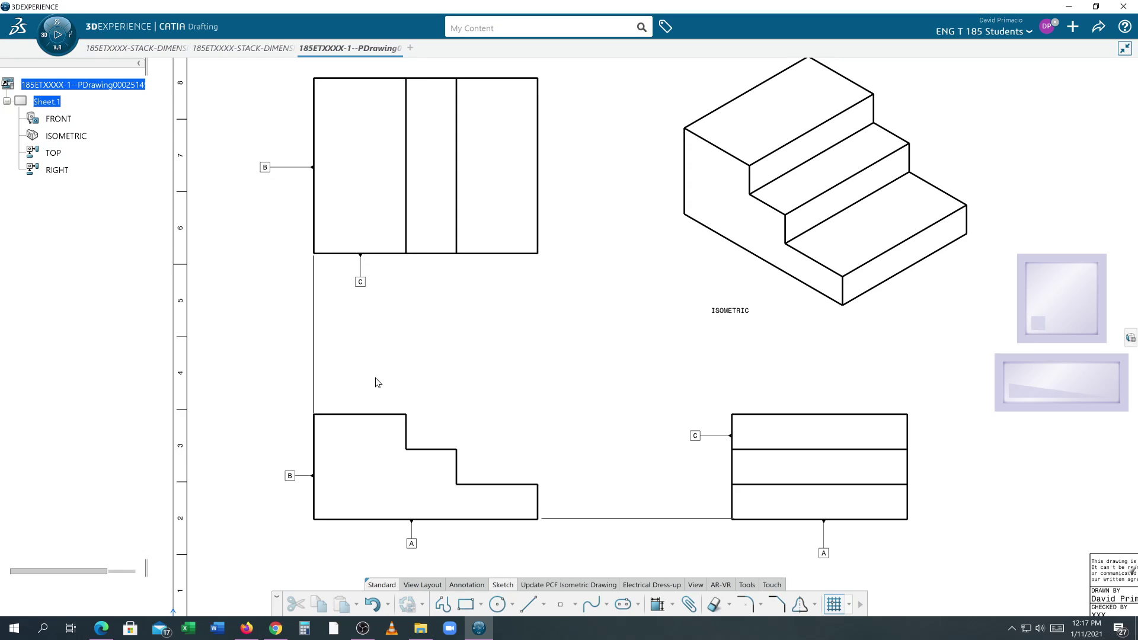
pyautogui.click(231, 50)
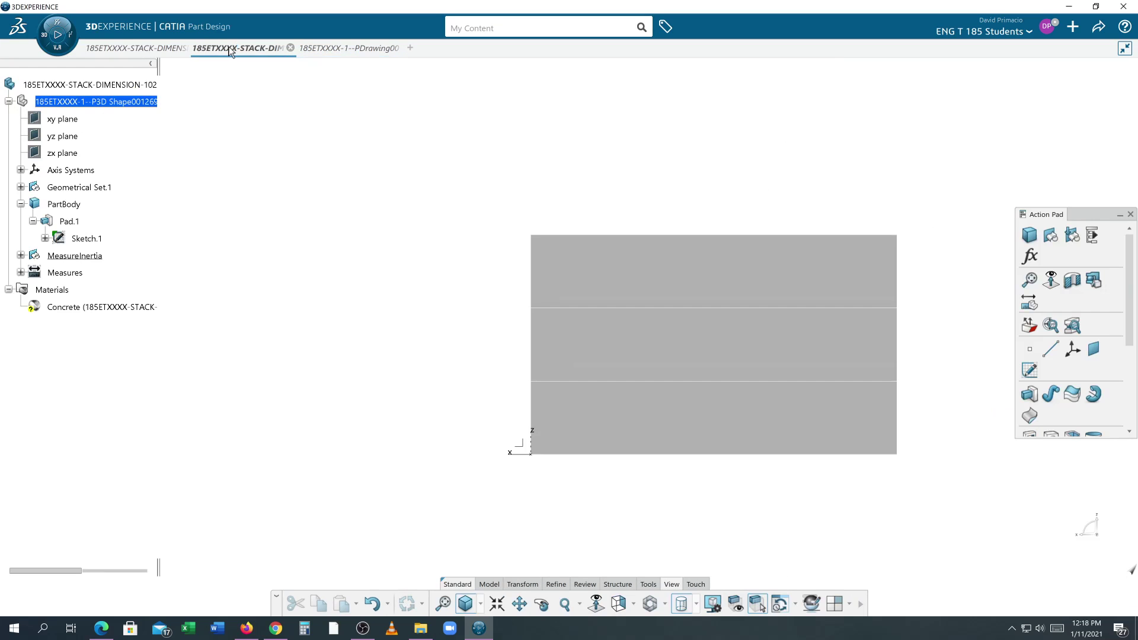
pyautogui.click(634, 603)
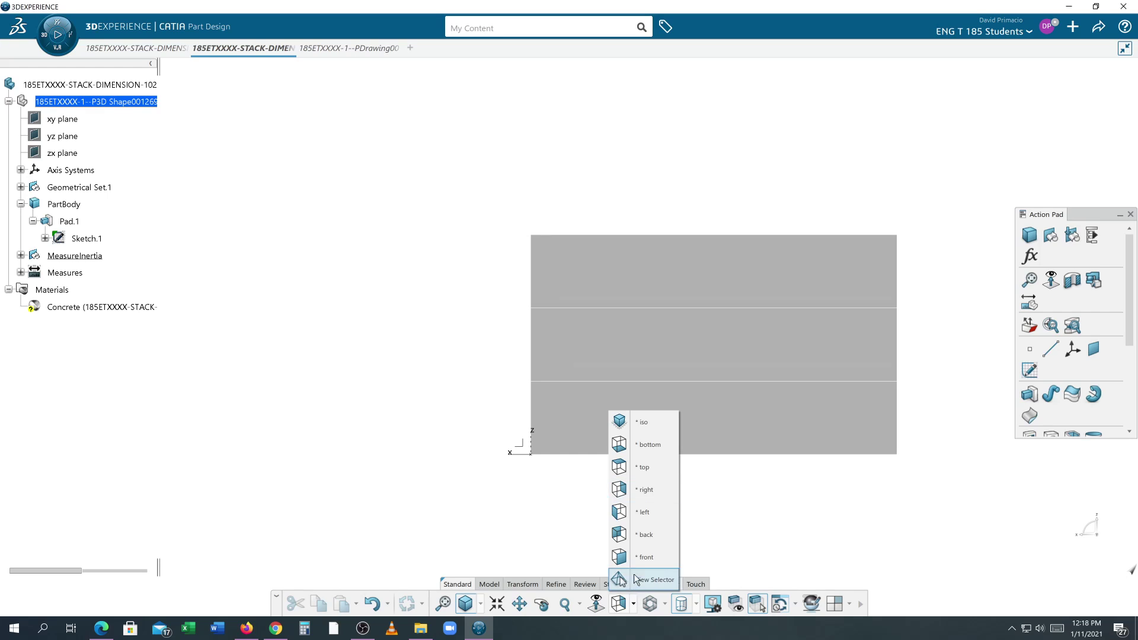
pyautogui.click(618, 421)
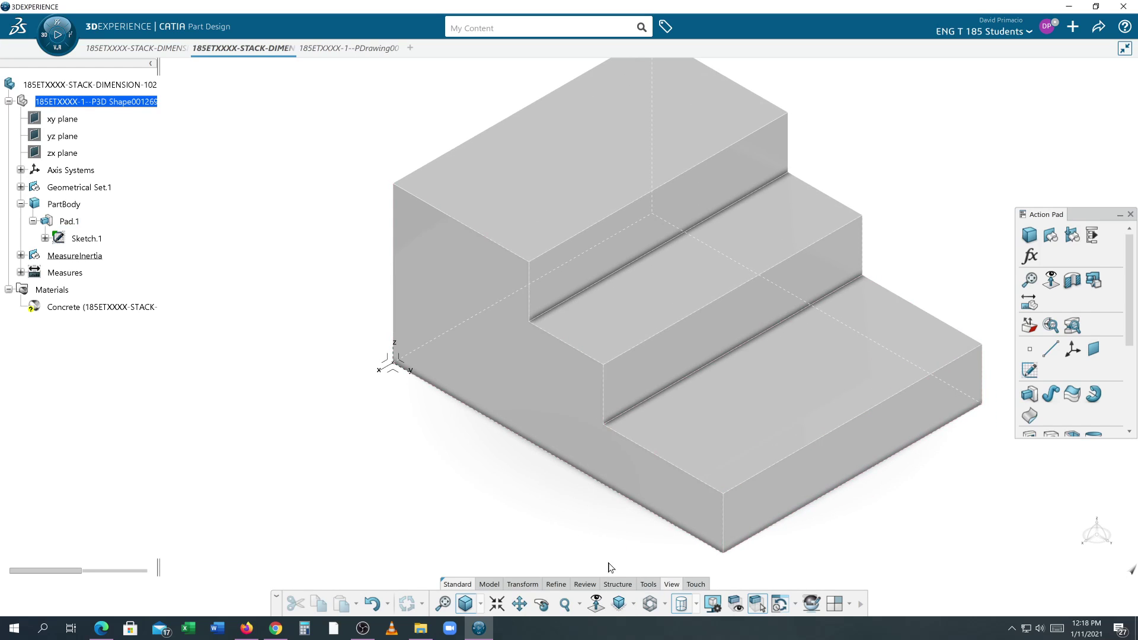
pyautogui.click(634, 604)
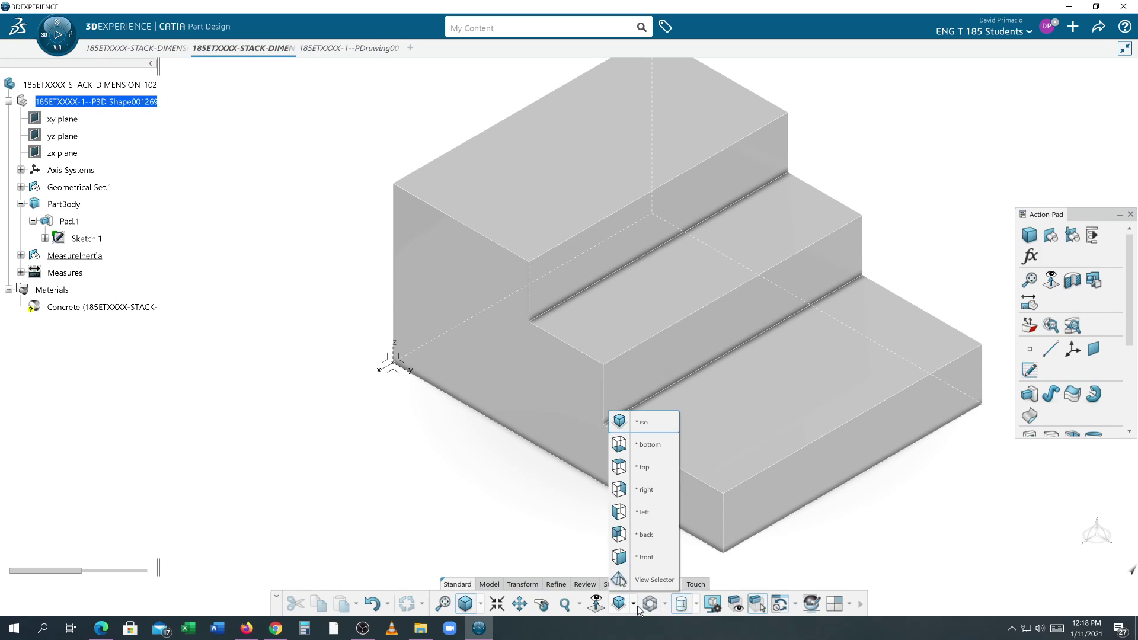
pyautogui.click(641, 469)
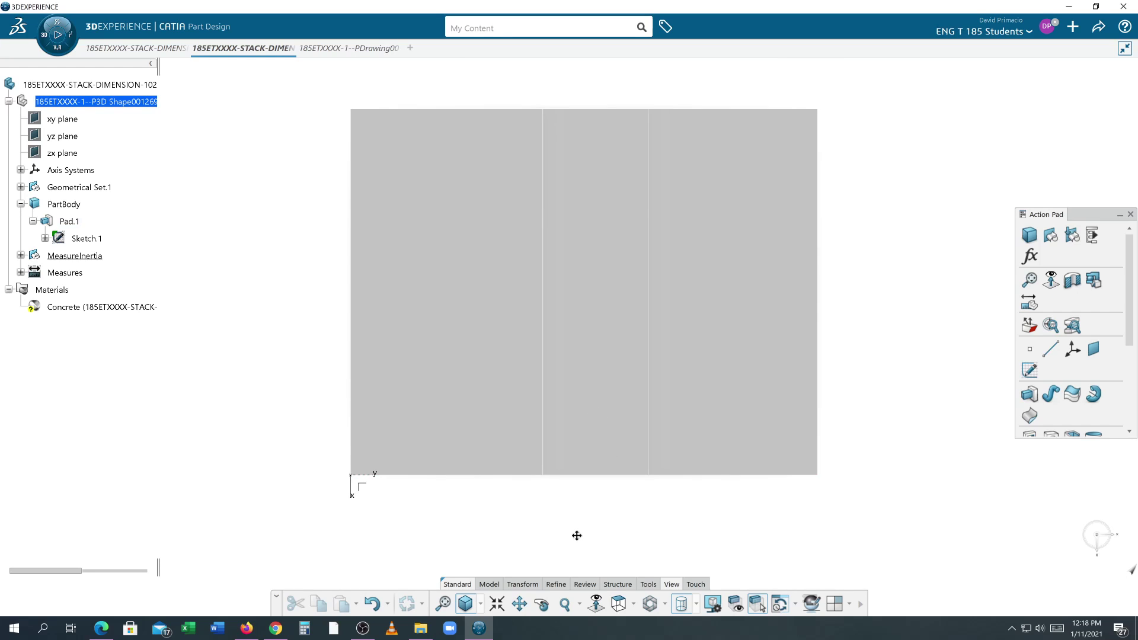
# Step: Examine the three vertical riser faces and the three upward-facing step faces on the 3D part, and return to the drawing
pyautogui.moveTo(542, 507); pyautogui.dragTo(503, 435, button='middle')
pyautogui.click(503, 435)
pyautogui.moveTo(727, 498); pyautogui.dragTo(642, 472, button='middle')
pyautogui.click(622, 478)
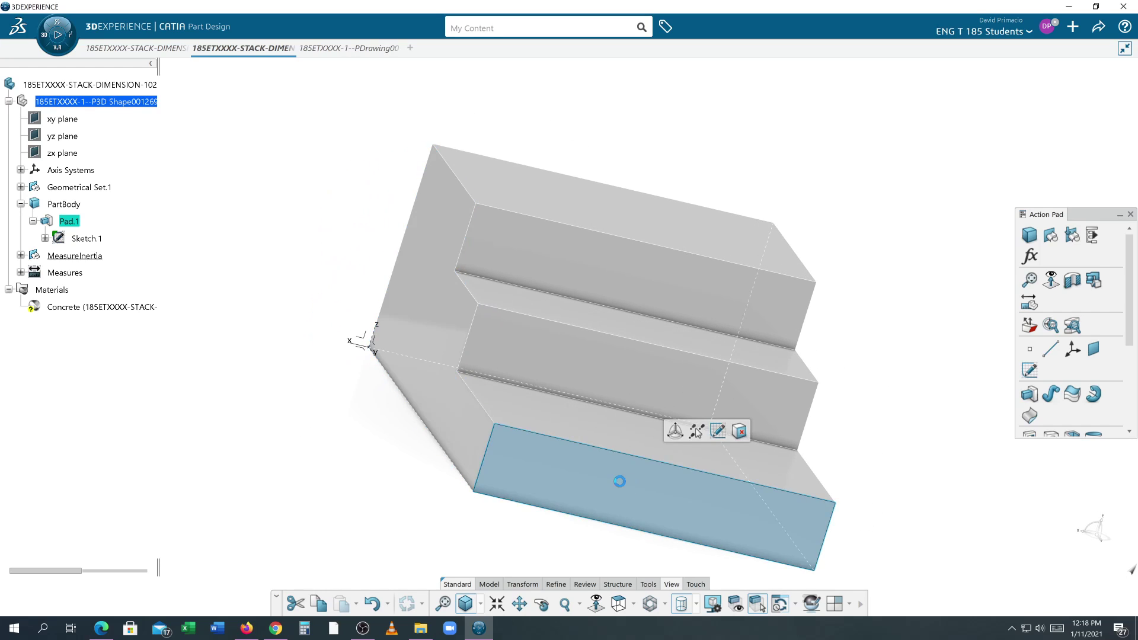
pyautogui.click(627, 356)
pyautogui.click(628, 275)
pyautogui.moveTo(814, 452); pyautogui.dragTo(794, 363, button='middle')
pyautogui.moveTo(356, 365); pyautogui.dragTo(551, 510, button='middle')
pyautogui.click(406, 206)
pyautogui.click(583, 259)
pyautogui.click(740, 278)
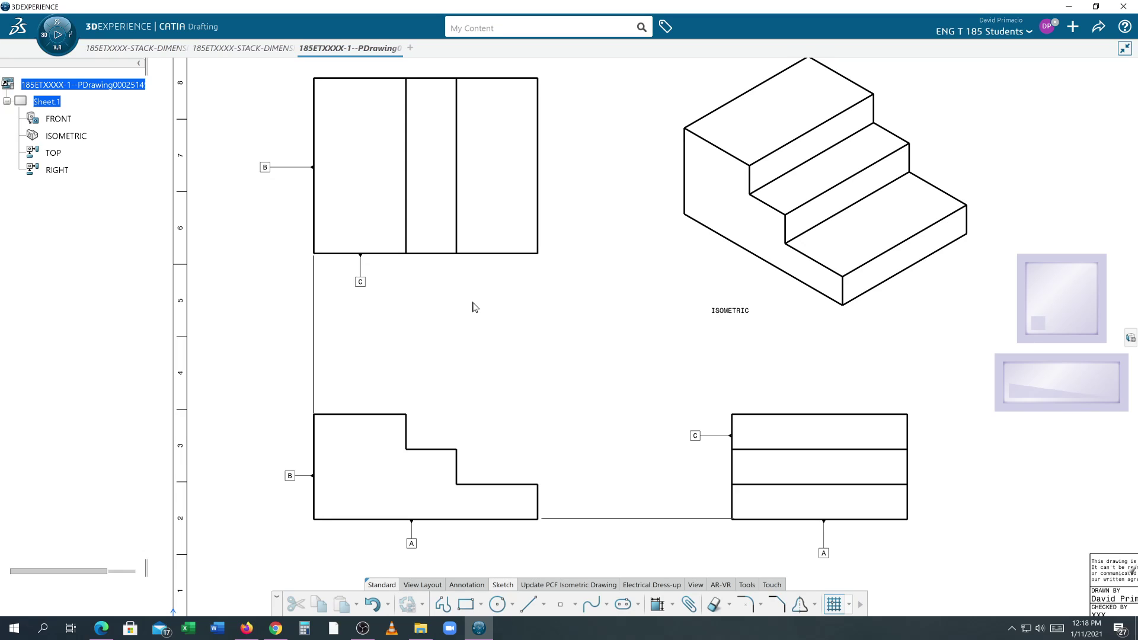
# Step: Sketch a vertical projection line upward from the RIGHT view's upper-left corner into the ISOMETRIC view
pyautogui.click(528, 604)
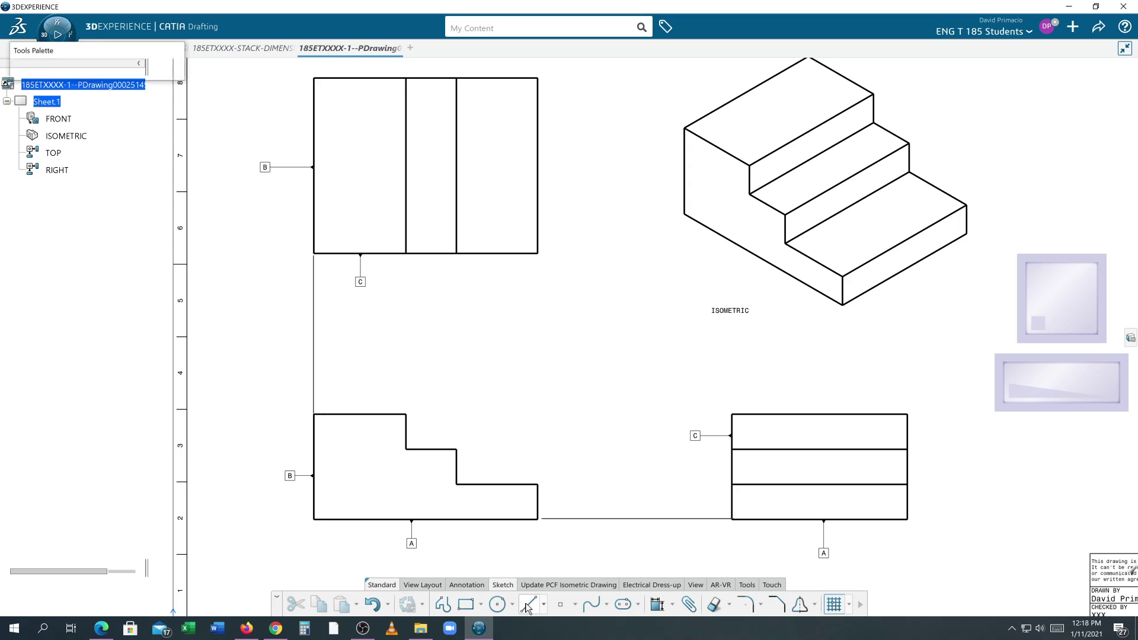
pyautogui.click(732, 414)
pyautogui.click(734, 414)
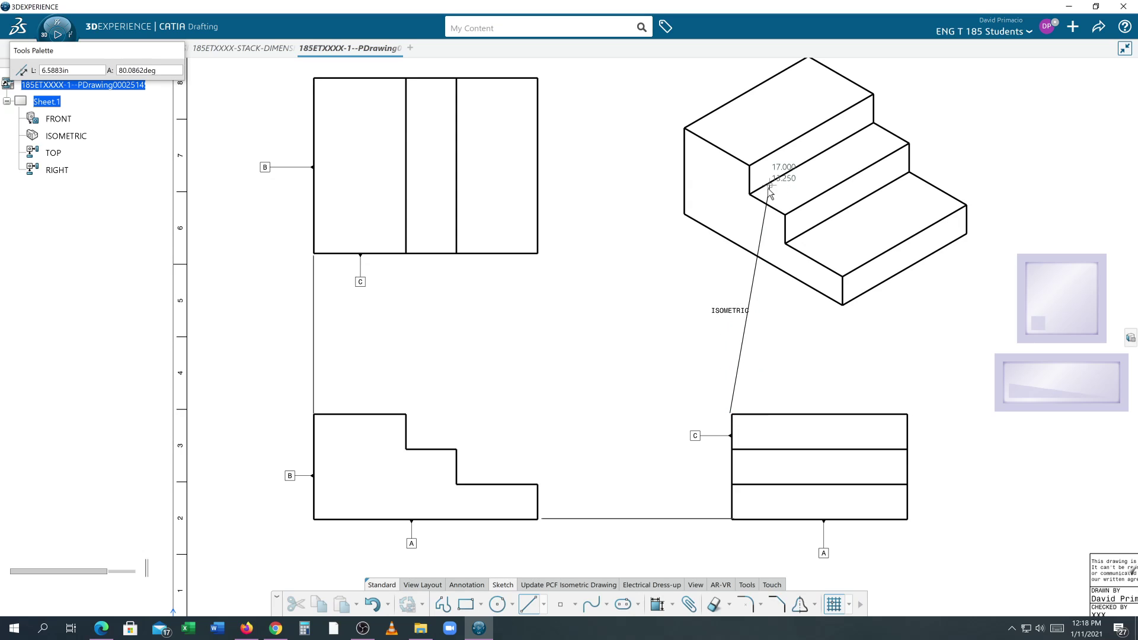
pyautogui.click(730, 212)
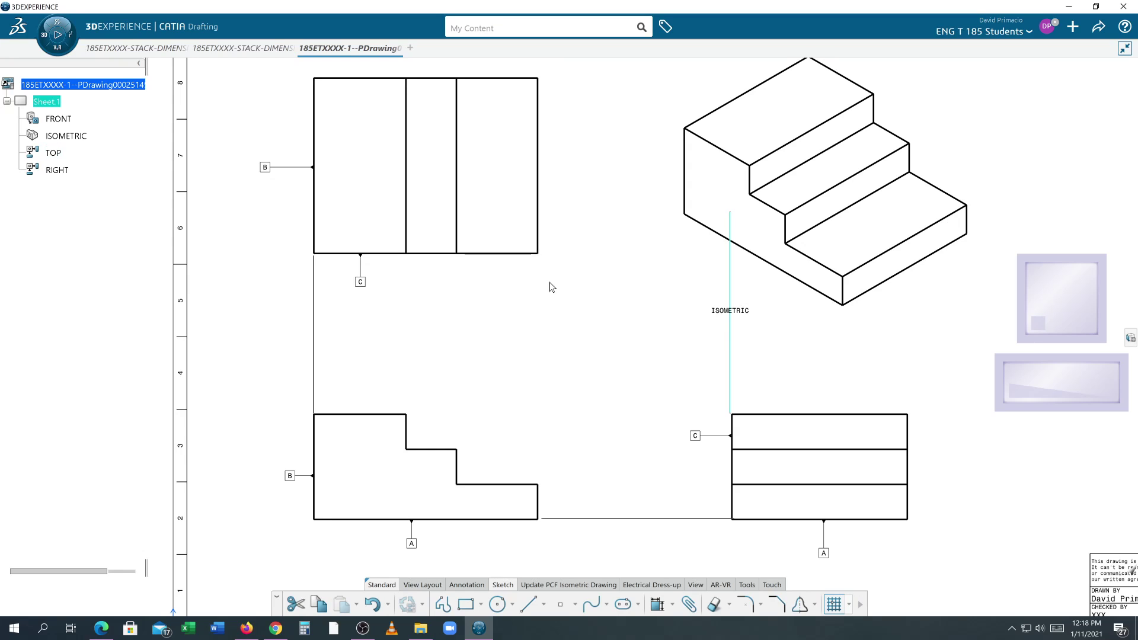
# Step: Sketch horizontal projection lines from the TOP view's lower-right and upper-right corners across the ISOMETRIC view
pyautogui.click(528, 604)
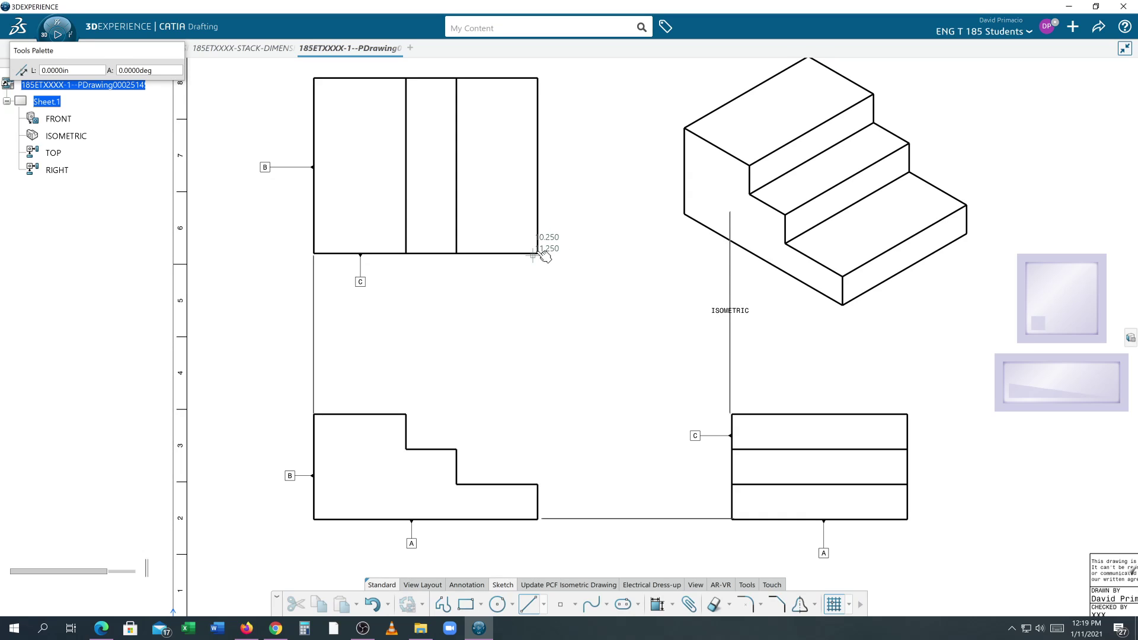
pyautogui.click(540, 254)
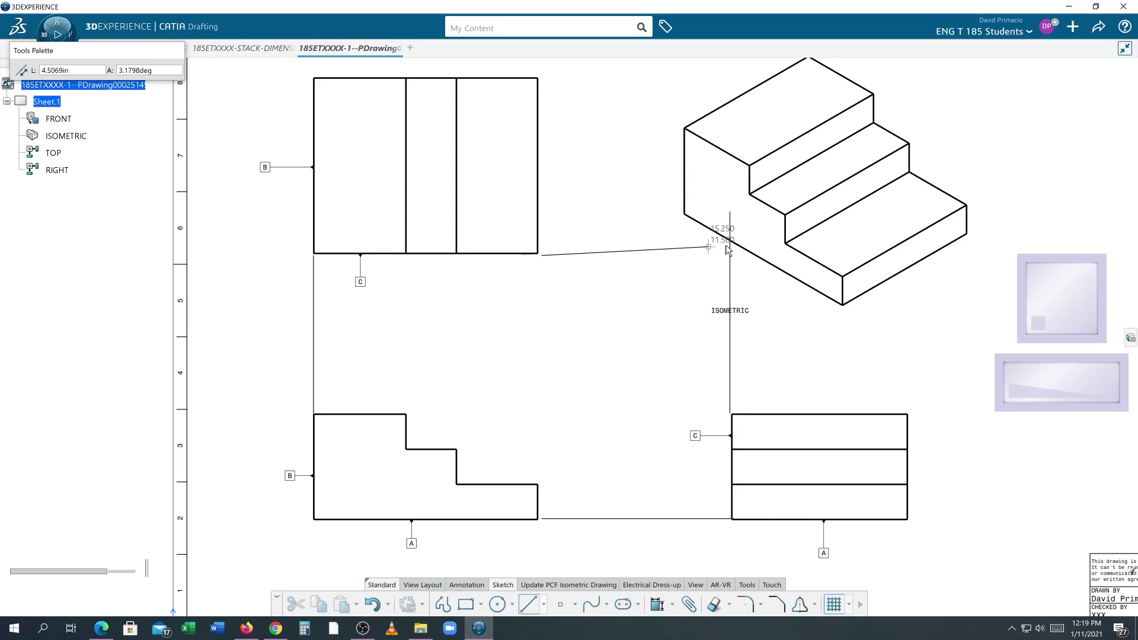
pyautogui.click(796, 259)
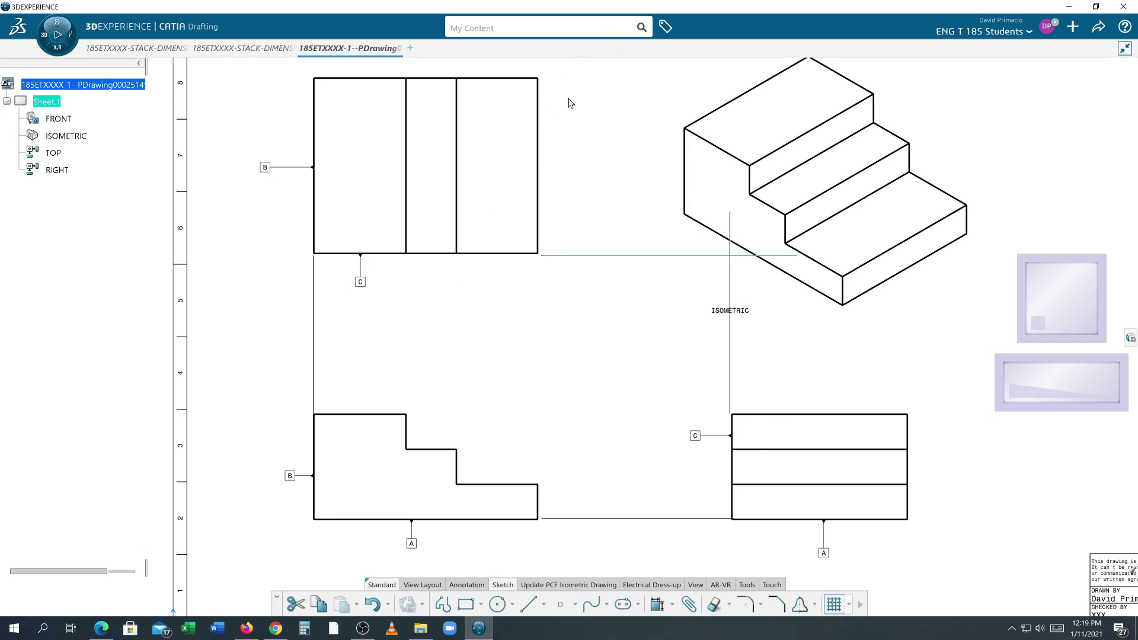
pyautogui.click(530, 606)
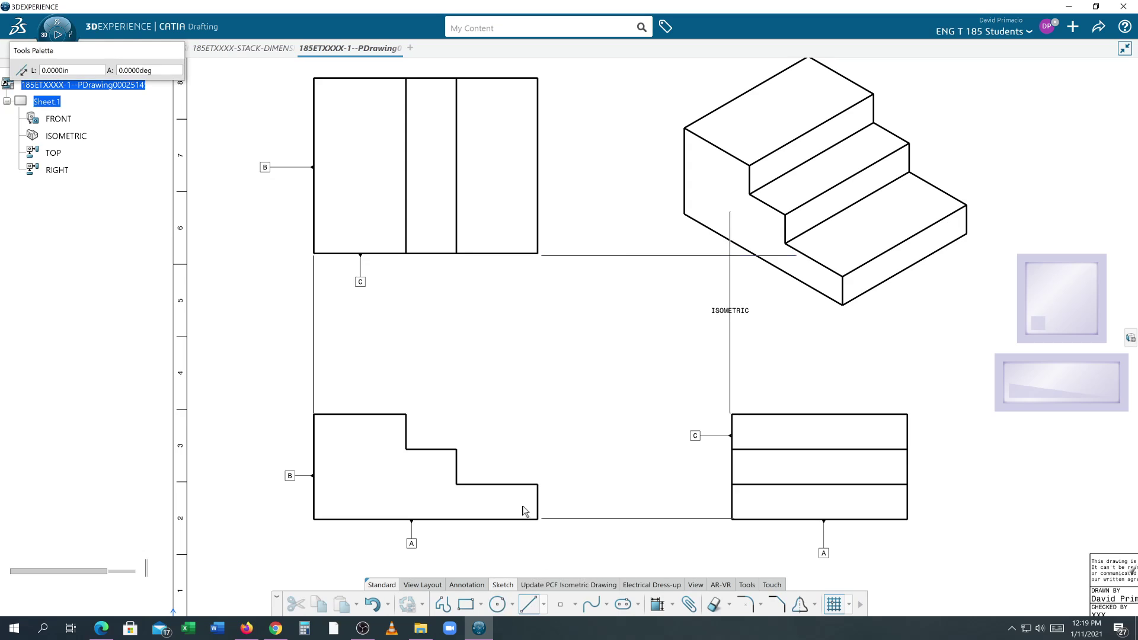
pyautogui.click(542, 80)
pyautogui.click(1034, 80)
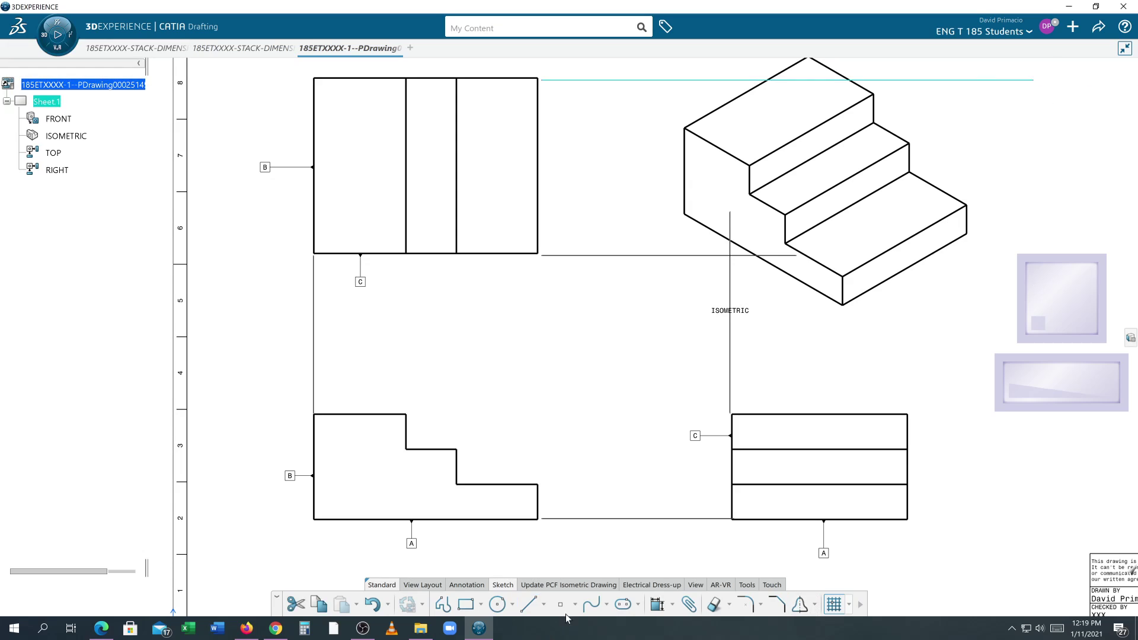
# Step: Sketch a vertical projection line upward from above the RIGHT view's upper-right corner, crossing the TOP view's upper projection line
pyautogui.click(529, 605)
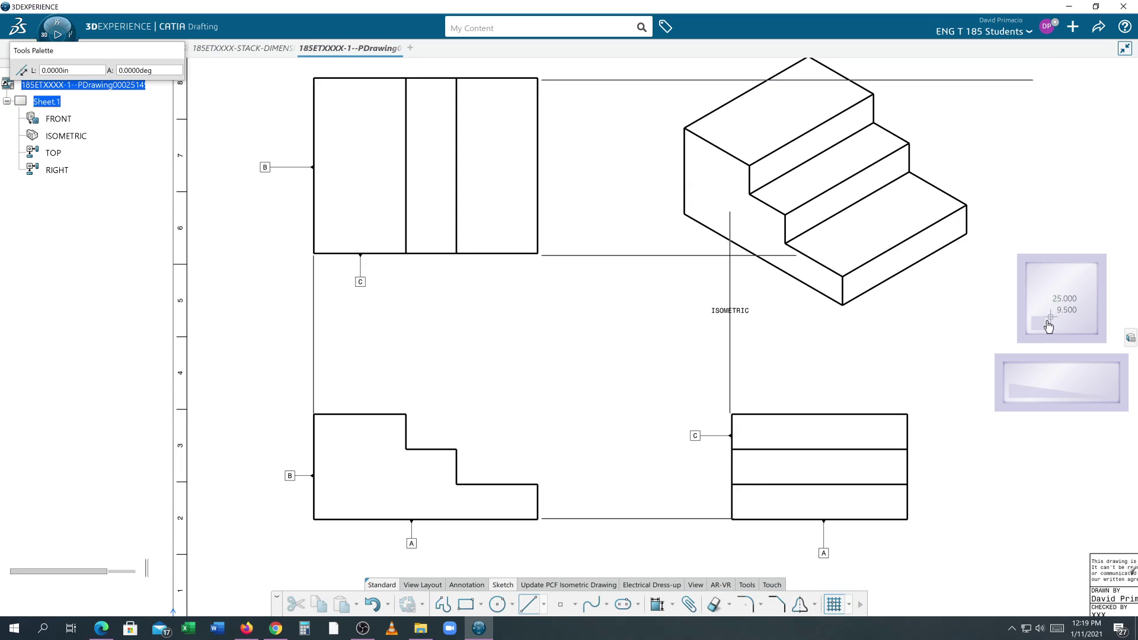
pyautogui.click(911, 403)
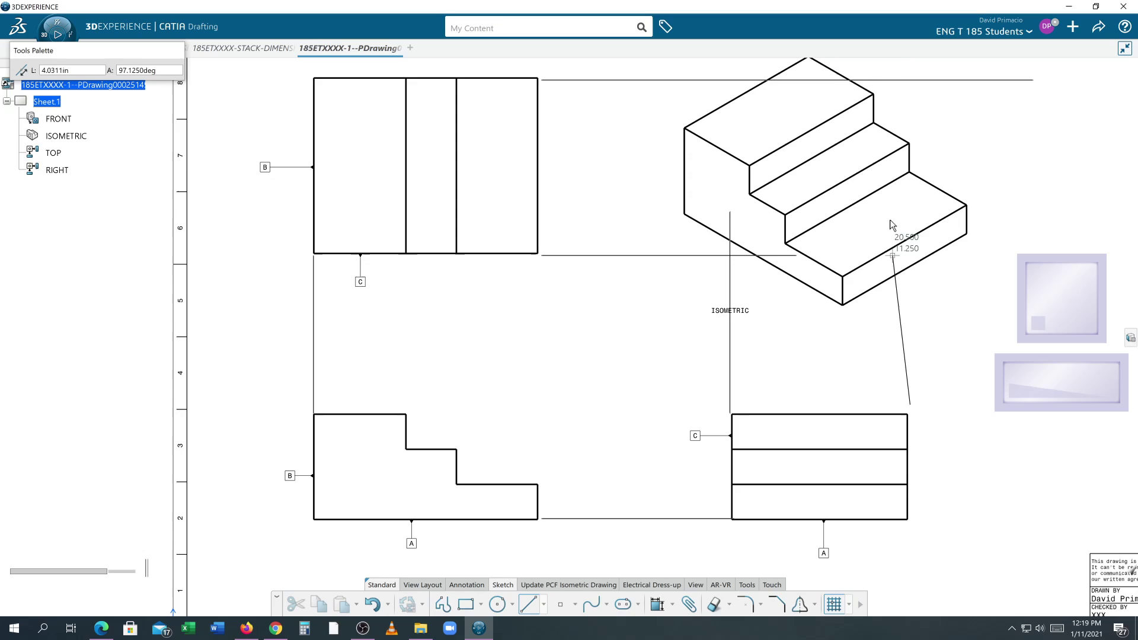
pyautogui.click(910, 70)
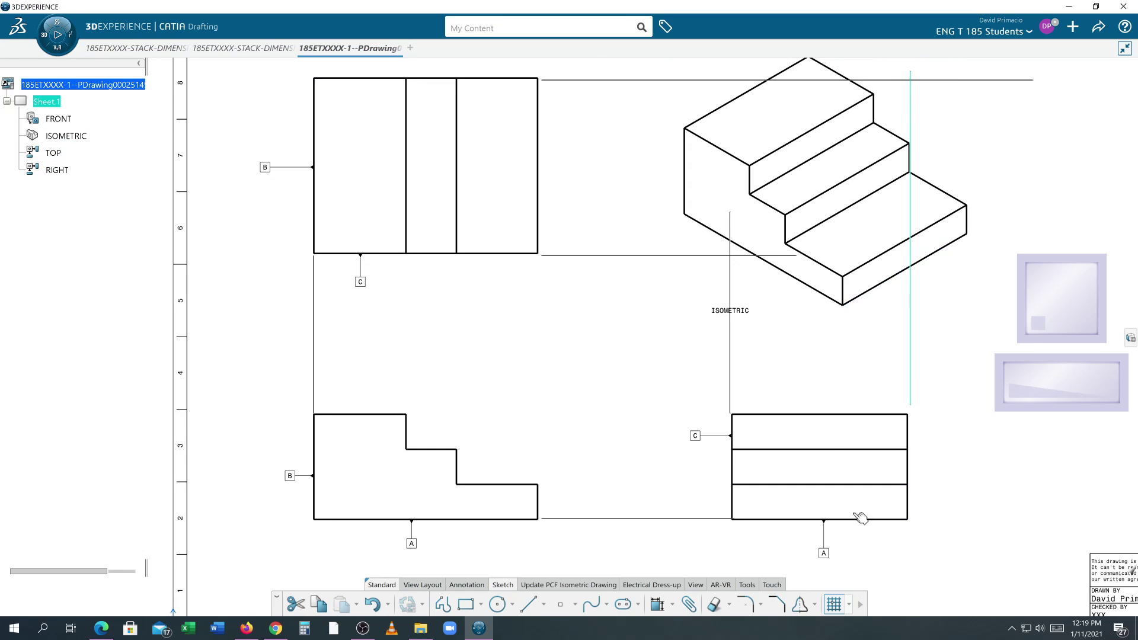
# Step: Sketch a diagonal miter line between the lower-left and upper-right intersections of the projection lines
pyautogui.click(528, 604)
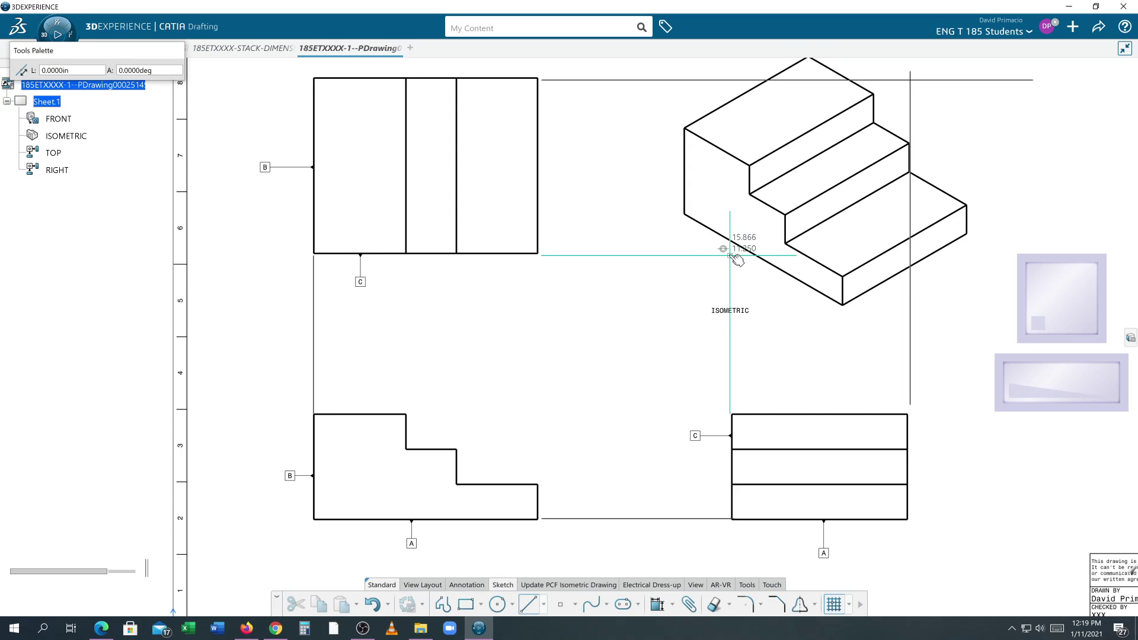
pyautogui.click(729, 255)
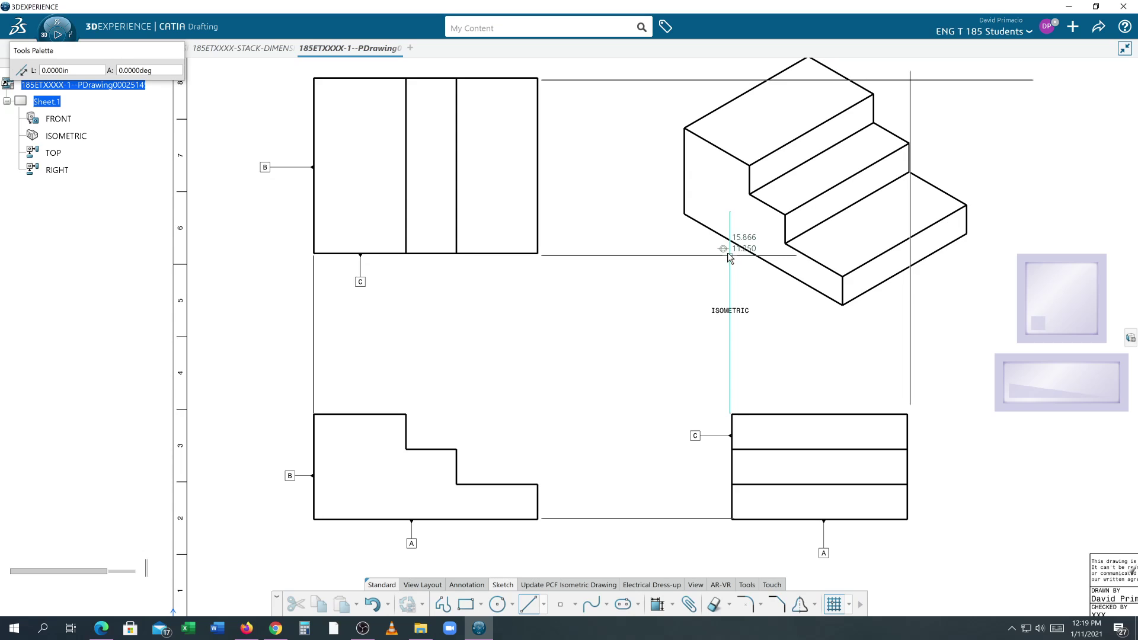
pyautogui.click(910, 83)
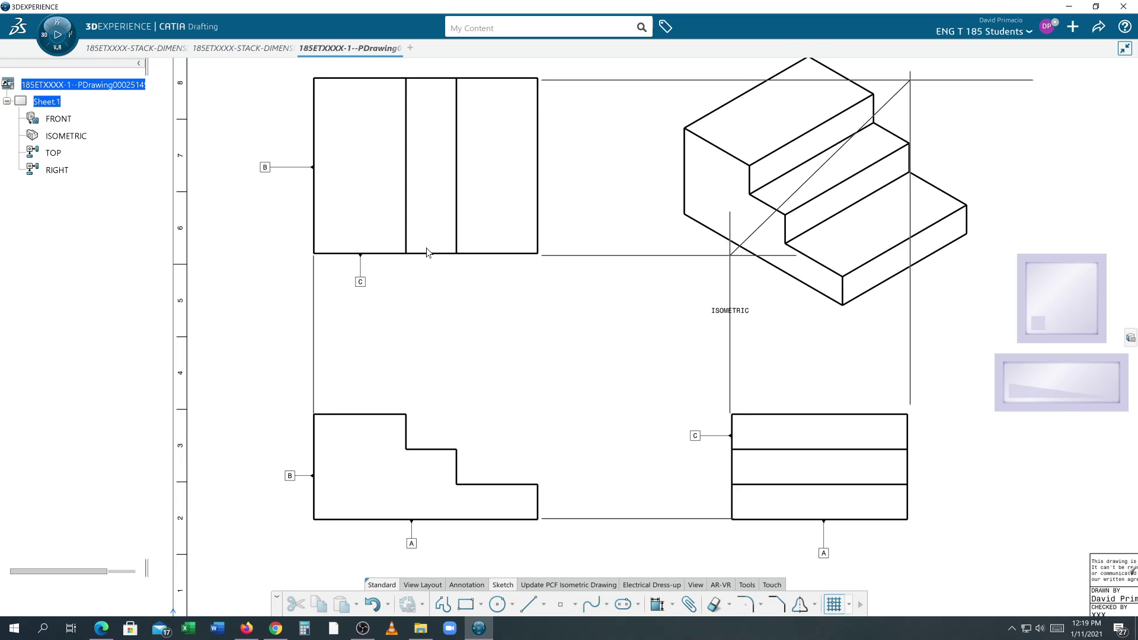
# Step: Delete all the sketched projection lines, including the two connecting the FRONT view to the TOP and RIGHT views
pyautogui.press('Delete')
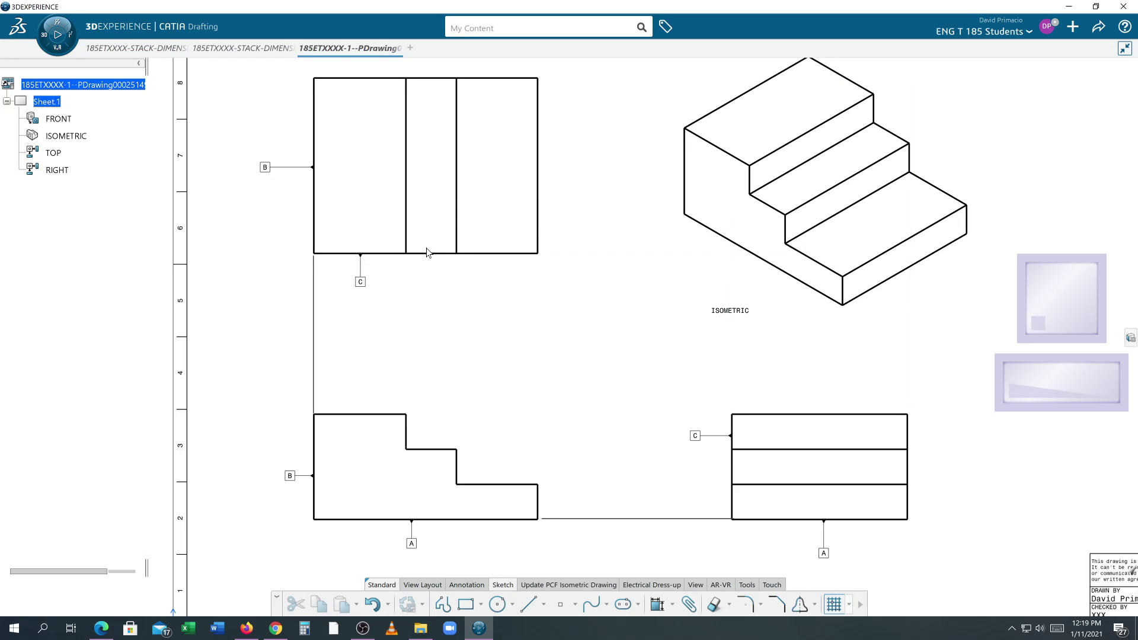
pyautogui.hotkey('ctrl', 'Tab')
pyautogui.hotkey('ctrl', 'Tab')
pyautogui.moveTo(640, 416)
pyautogui.mouseDown(button='middle')
pyautogui.moveTo(602, 407)
pyautogui.moveTo(567, 437)
pyautogui.mouseUp(button='middle')
pyautogui.scroll(-3, 599, 393)
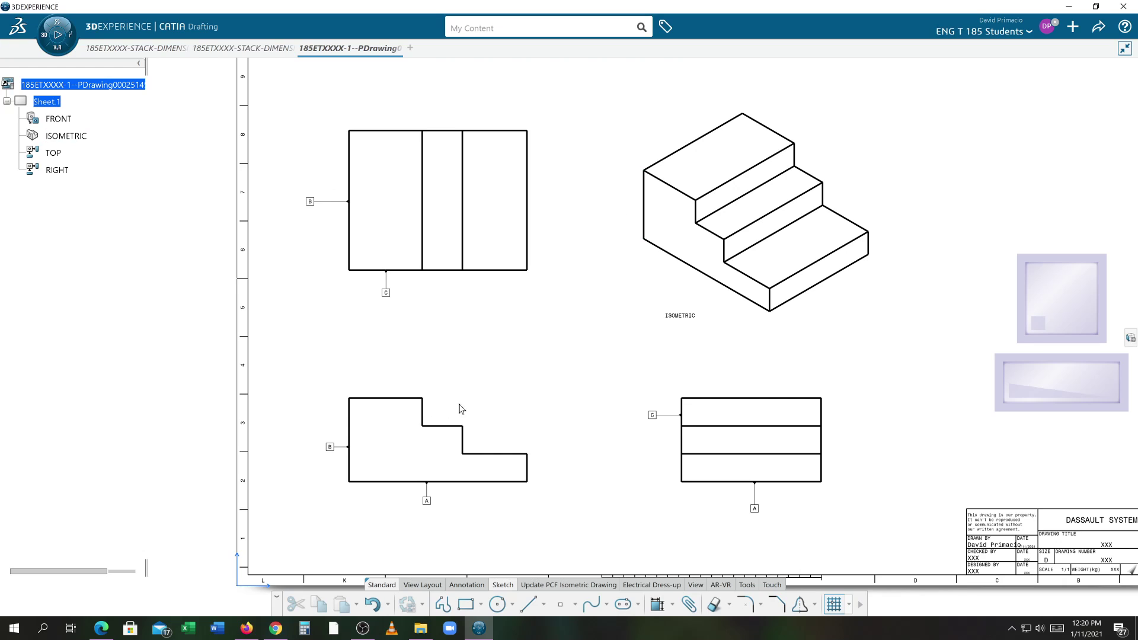
# Step: Examine the datum labels A, B and C on the FRONT, RIGHT and TOP views up close
pyautogui.scroll(3, 584, 290)
pyautogui.moveTo(587, 256); pyautogui.dragTo(530, 264, button='middle')
pyautogui.moveTo(568, 372); pyautogui.dragTo(480, 394, button='middle')
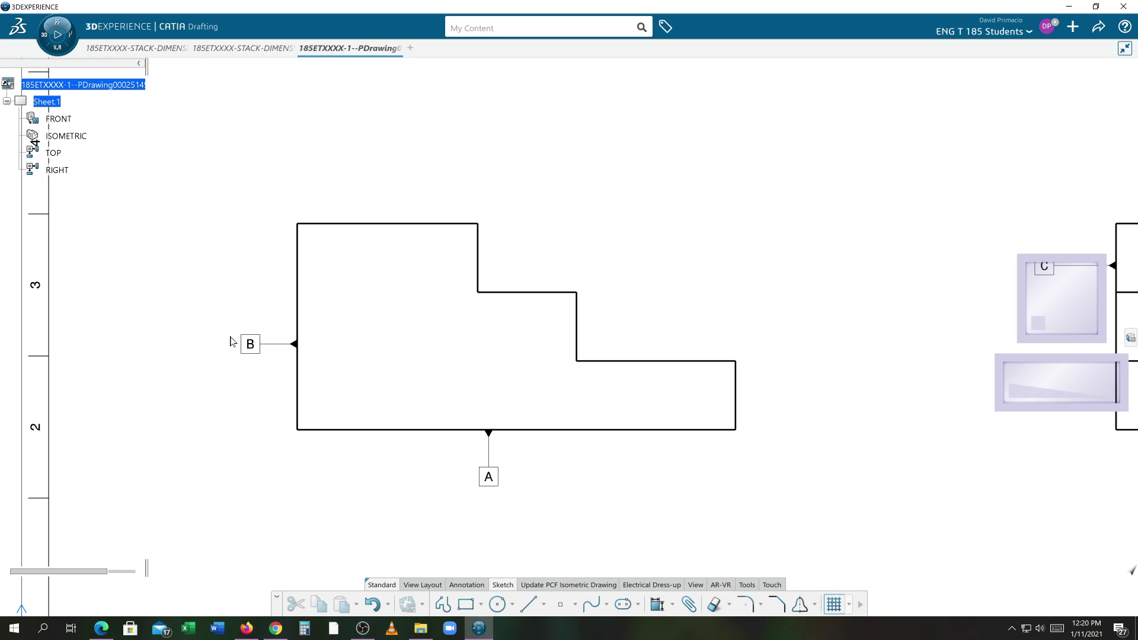
pyautogui.moveTo(860, 409); pyautogui.dragTo(658, 359, button='middle')
pyautogui.moveTo(803, 371); pyautogui.dragTo(678, 425, button='middle')
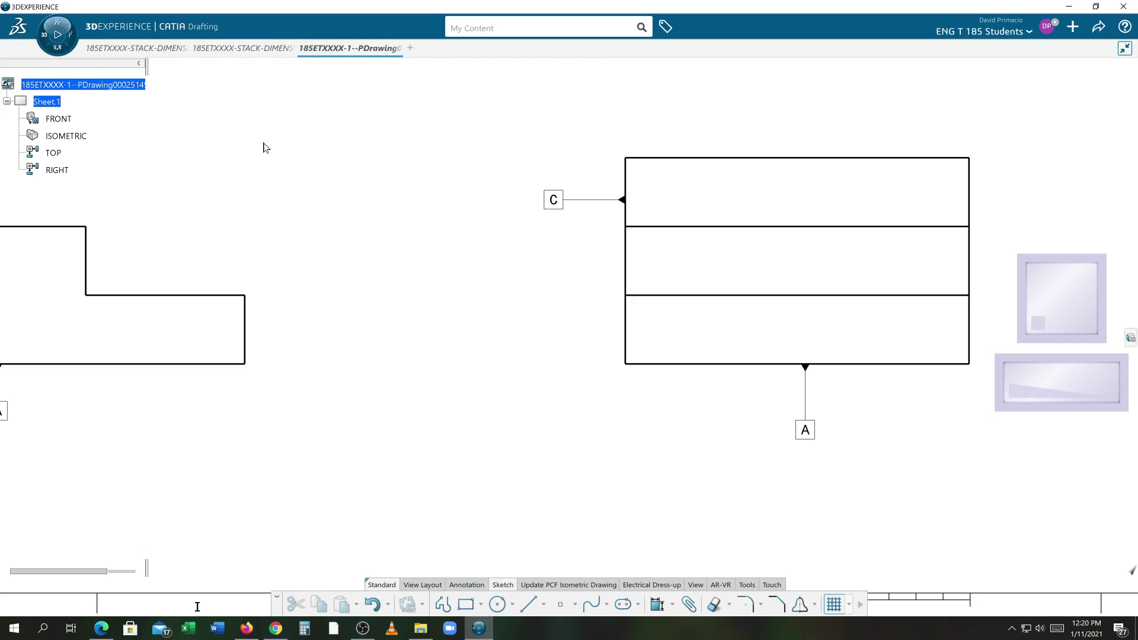
pyautogui.scroll(-4, 273, 157)
pyautogui.scroll(2, 419, 307)
pyautogui.scroll(2, 591, 431)
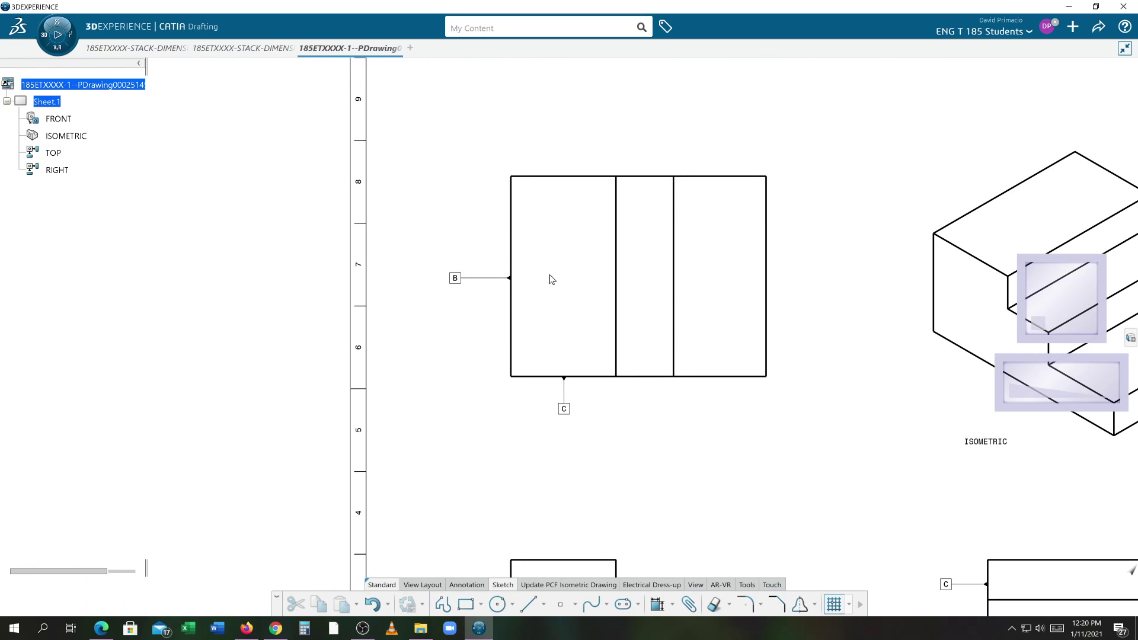
pyautogui.moveTo(630, 376)
pyautogui.mouseDown(button='middle')
pyautogui.moveTo(408, 173)
pyautogui.moveTo(427, 227)
pyautogui.mouseUp(button='middle')
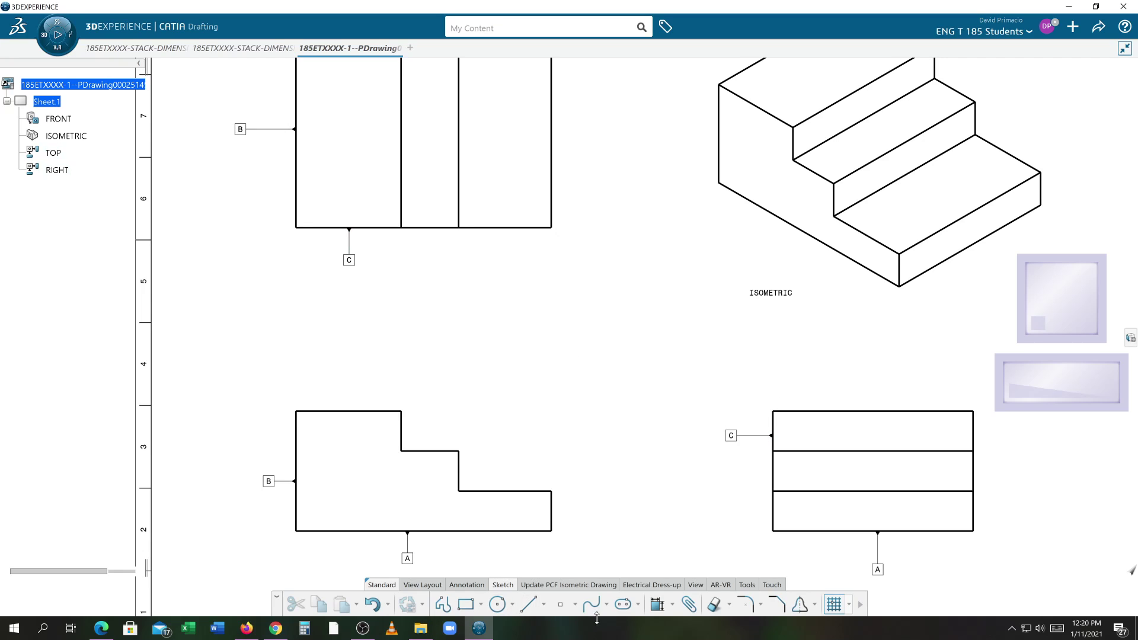
pyautogui.click(654, 610)
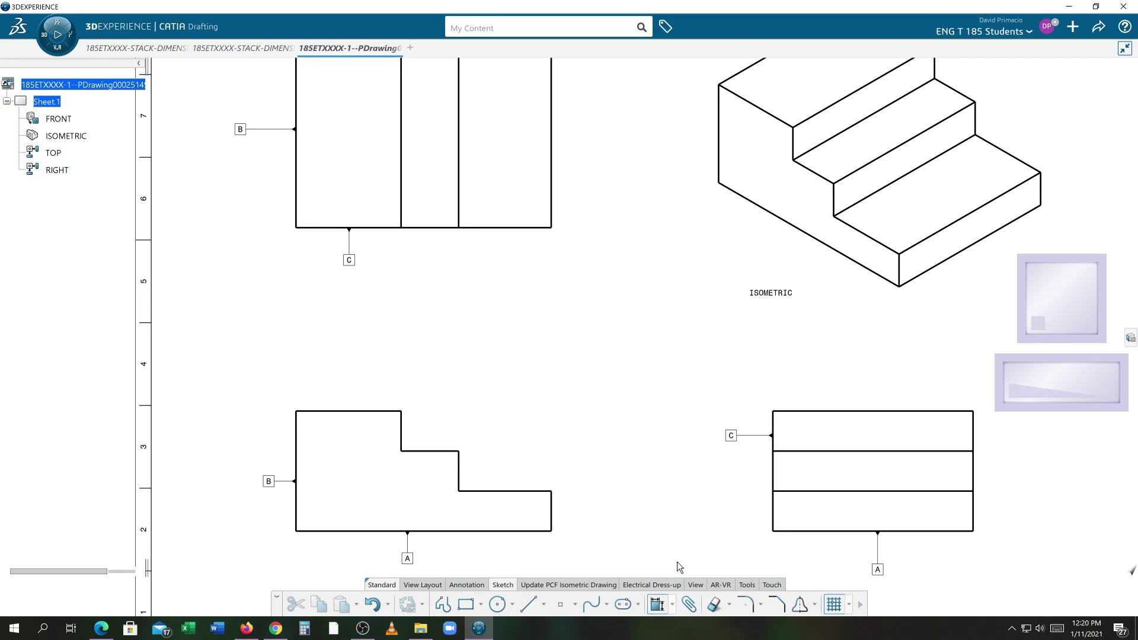
pyautogui.click(839, 410)
pyautogui.click(659, 604)
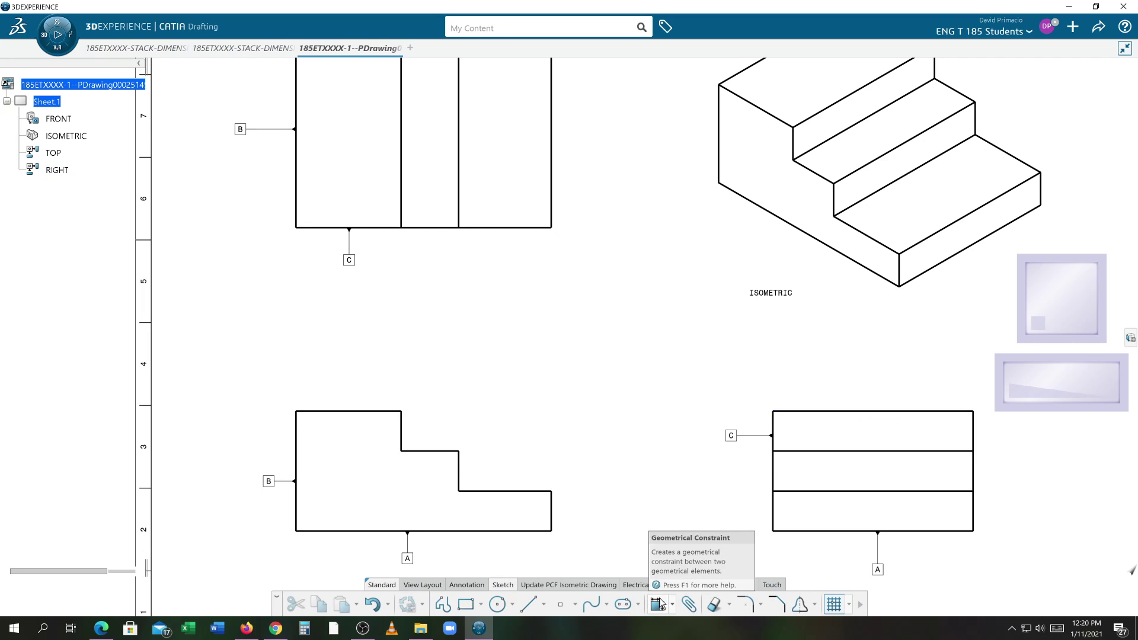
pyautogui.click(655, 608)
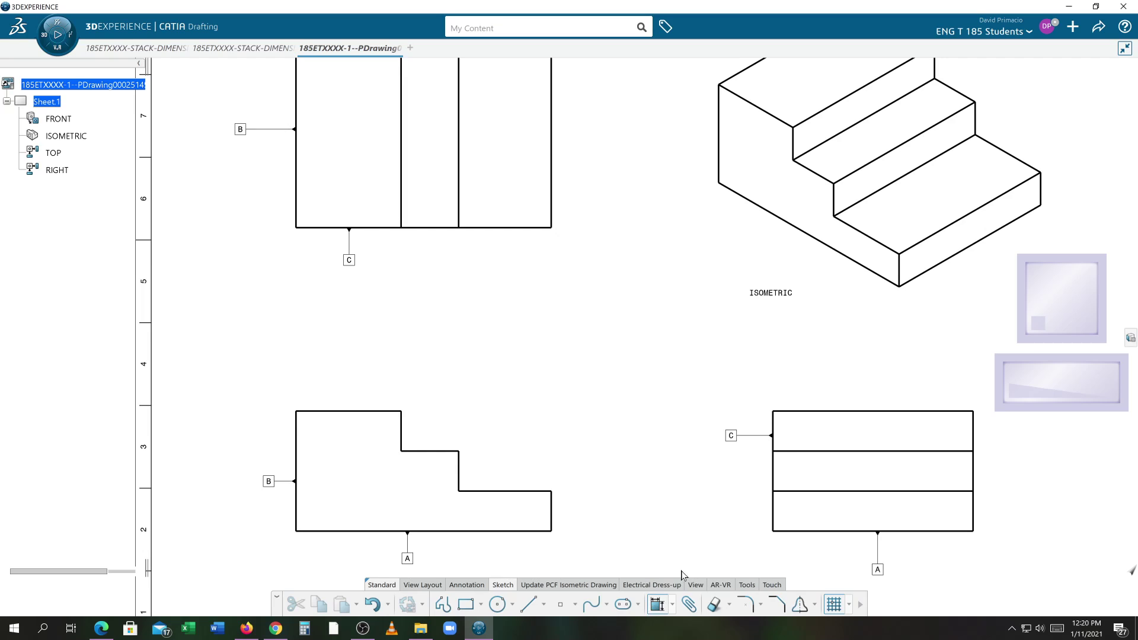
pyautogui.click(861, 410)
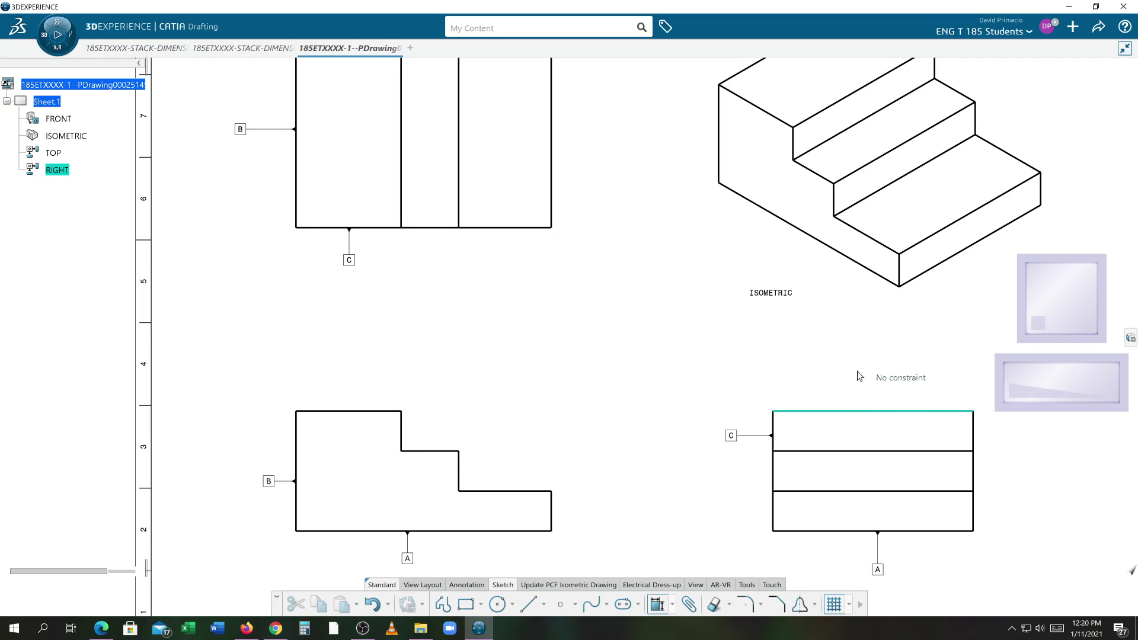
pyautogui.press('Escape')
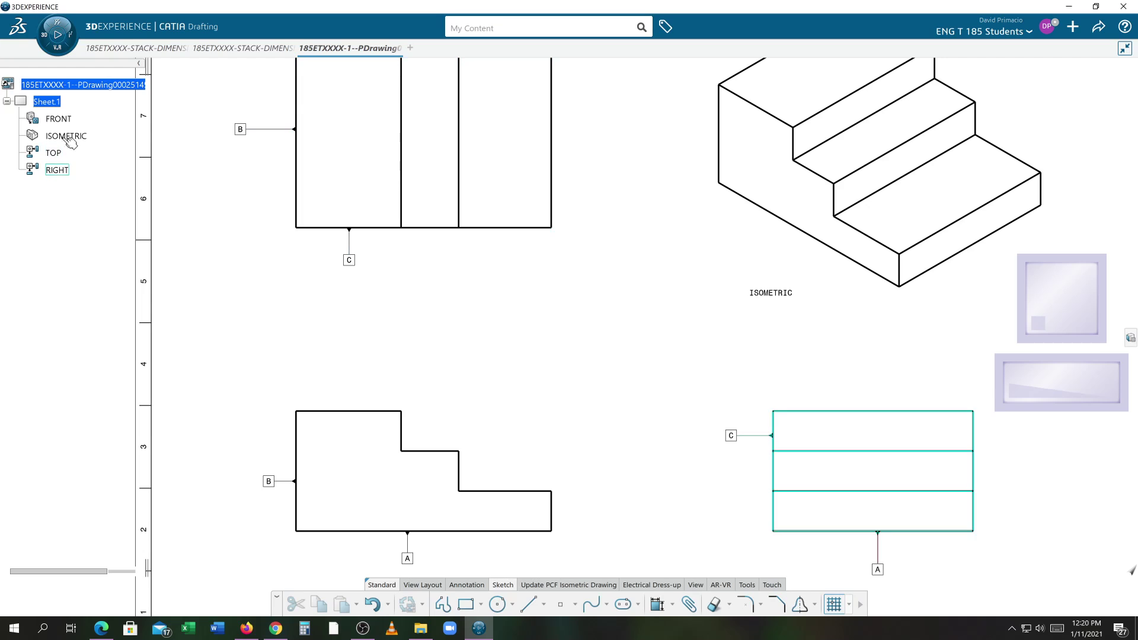
pyautogui.click(57, 170)
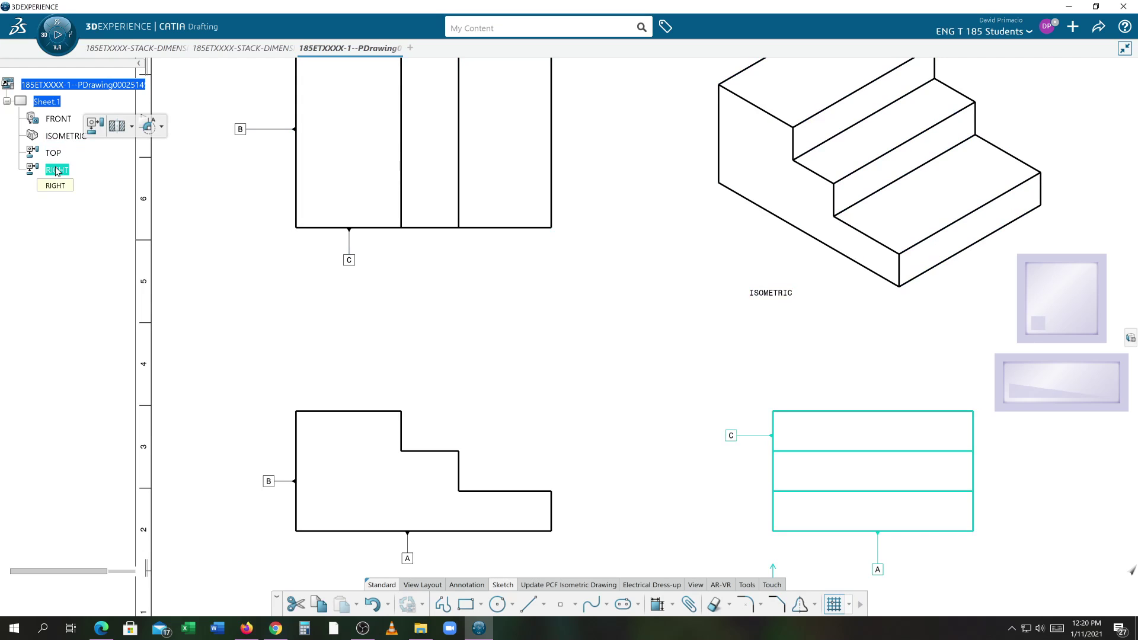
pyautogui.click(656, 604)
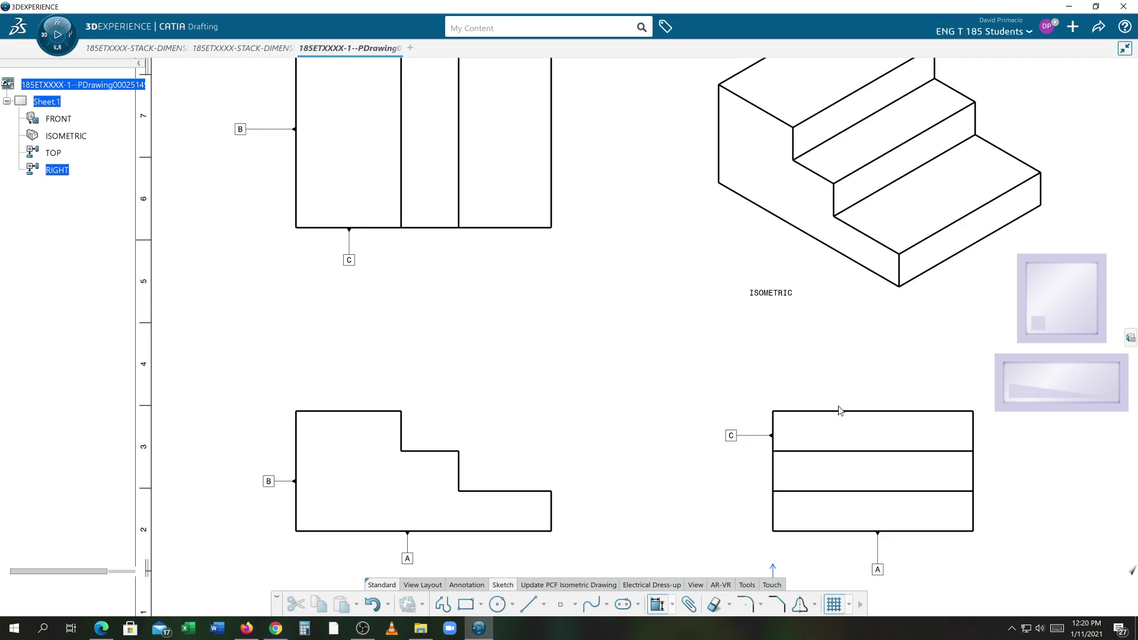
pyautogui.click(853, 411)
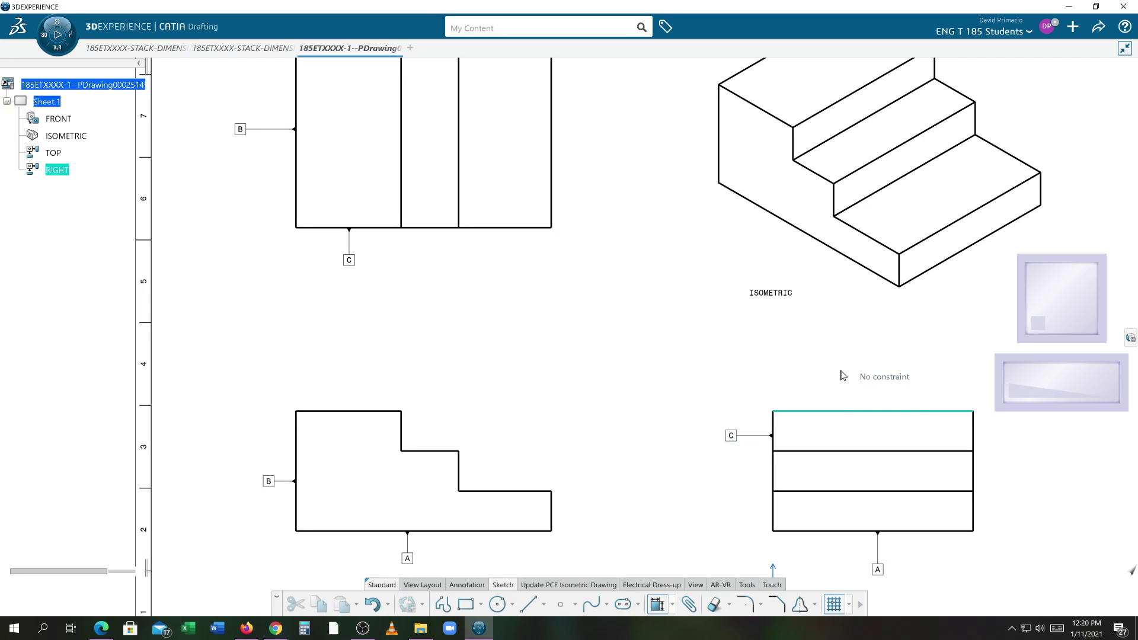
pyautogui.press('Escape')
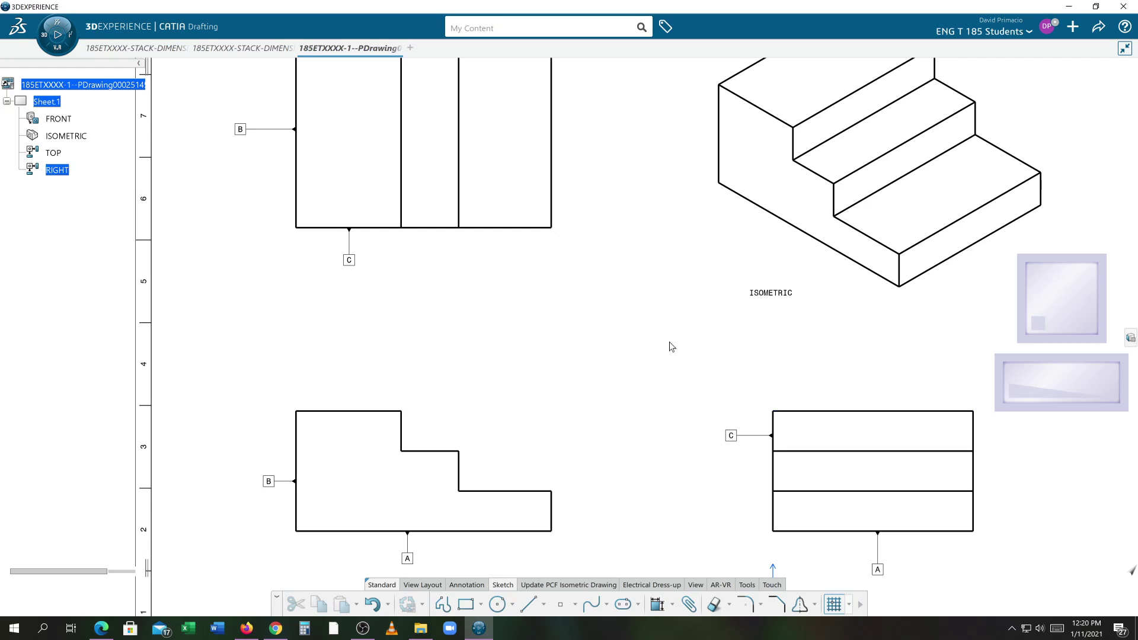
pyautogui.moveTo(622, 332); pyautogui.dragTo(611, 378, button='middle')
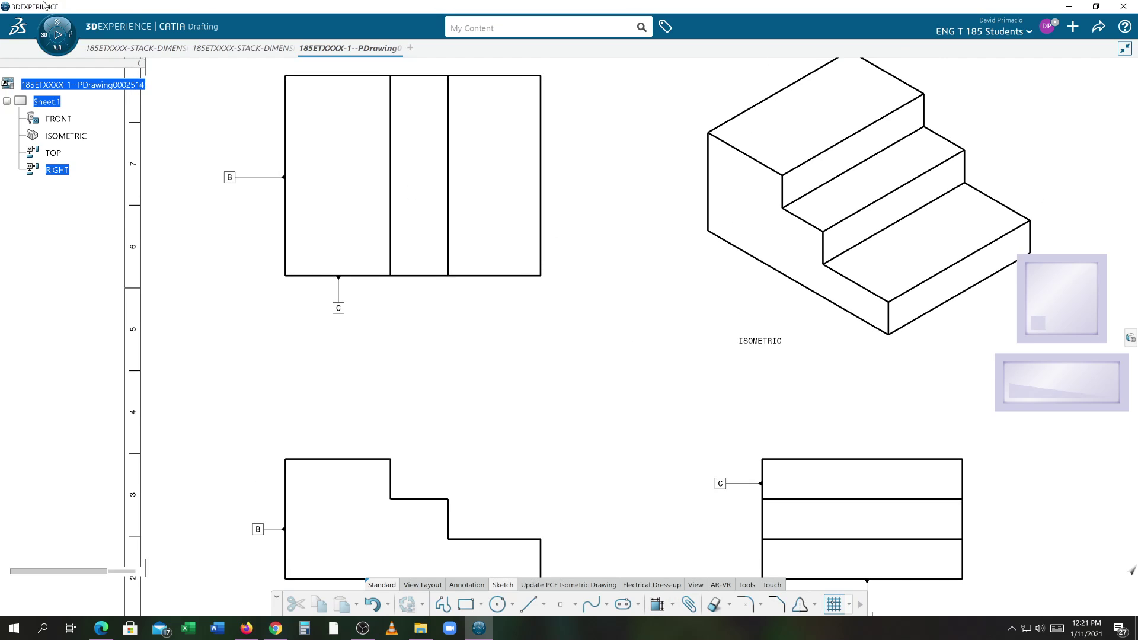
# Step: Switch to the stepped block's part model and show it in isometric view
pyautogui.click(235, 48)
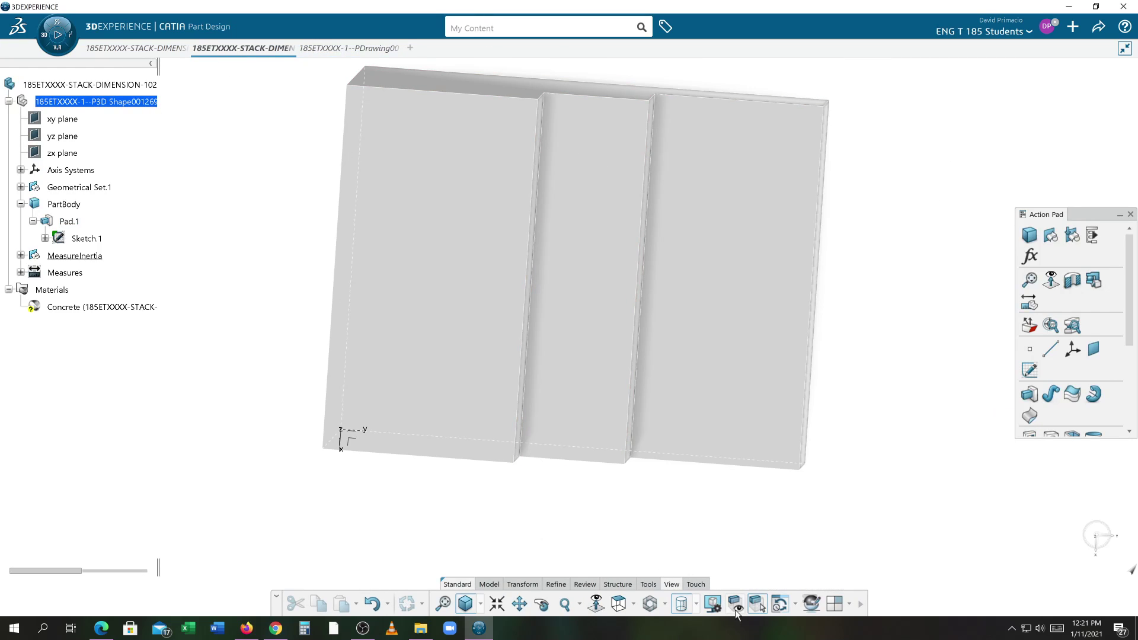
pyautogui.click(634, 605)
pyautogui.click(640, 418)
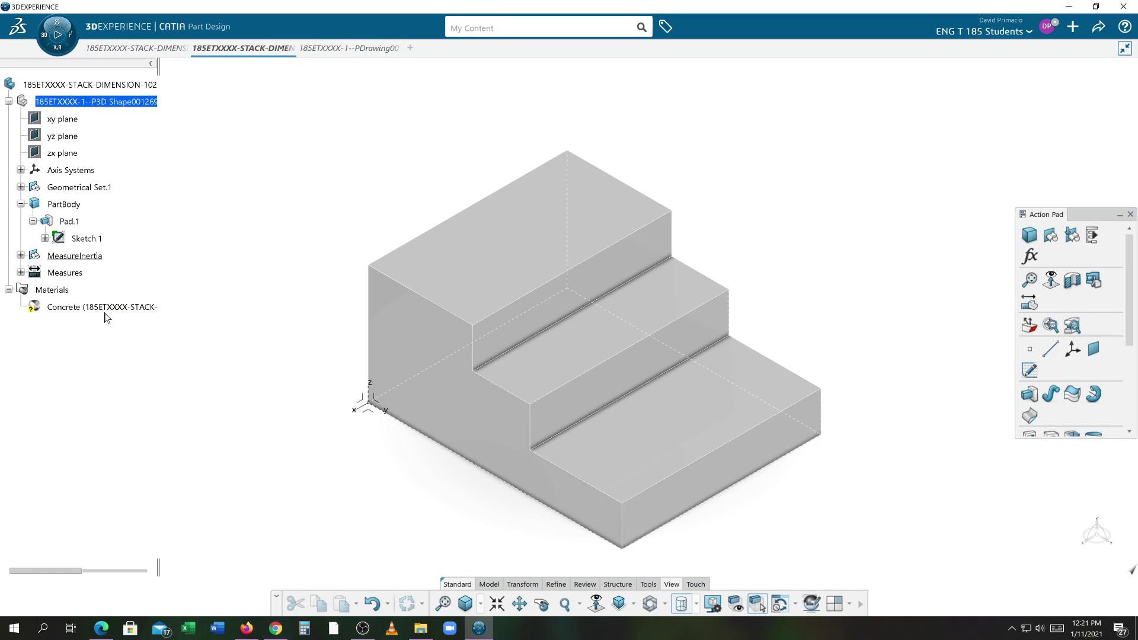
# Step: Open the Concrete material applied to the stepped block and expand its node in the tree
pyautogui.click(62, 307)
pyautogui.rightClick(82, 311)
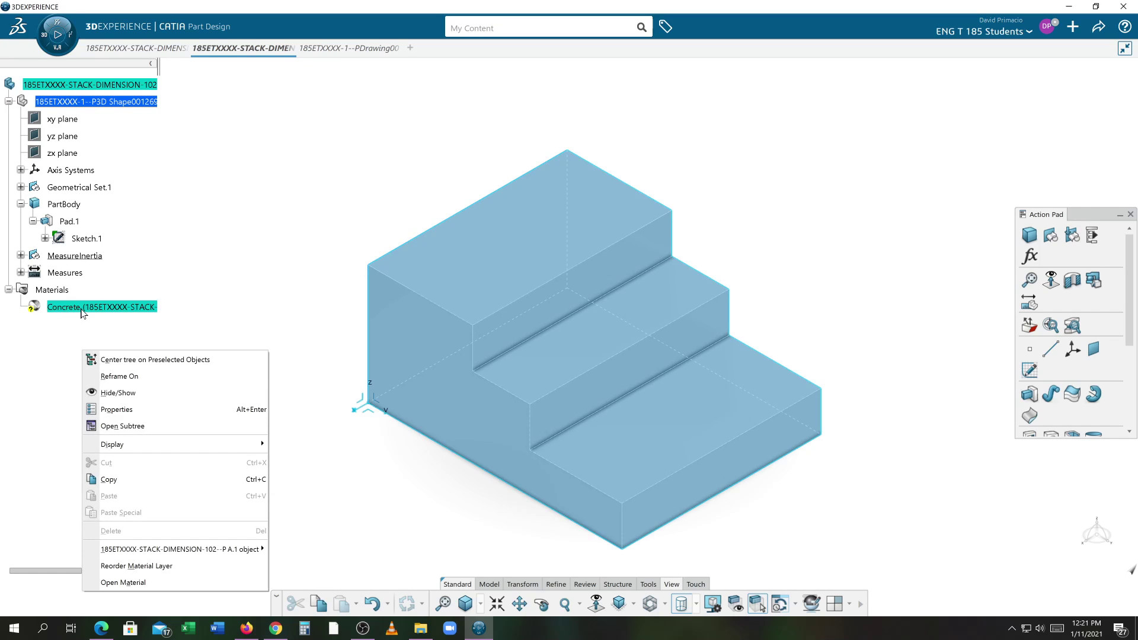
pyautogui.click(207, 588)
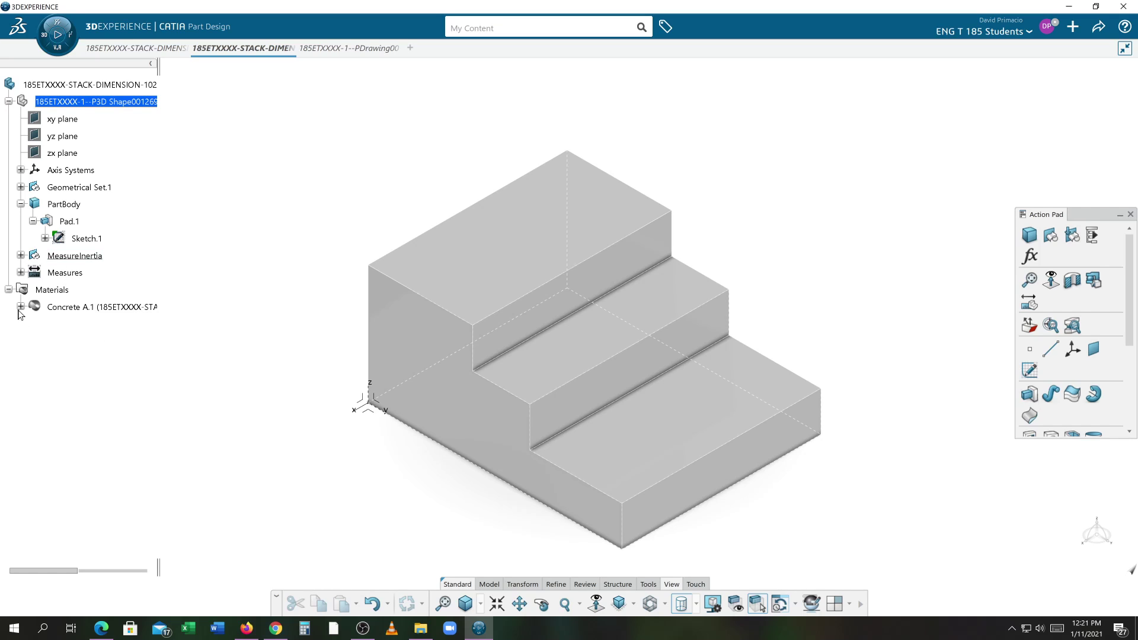
pyautogui.click(21, 307)
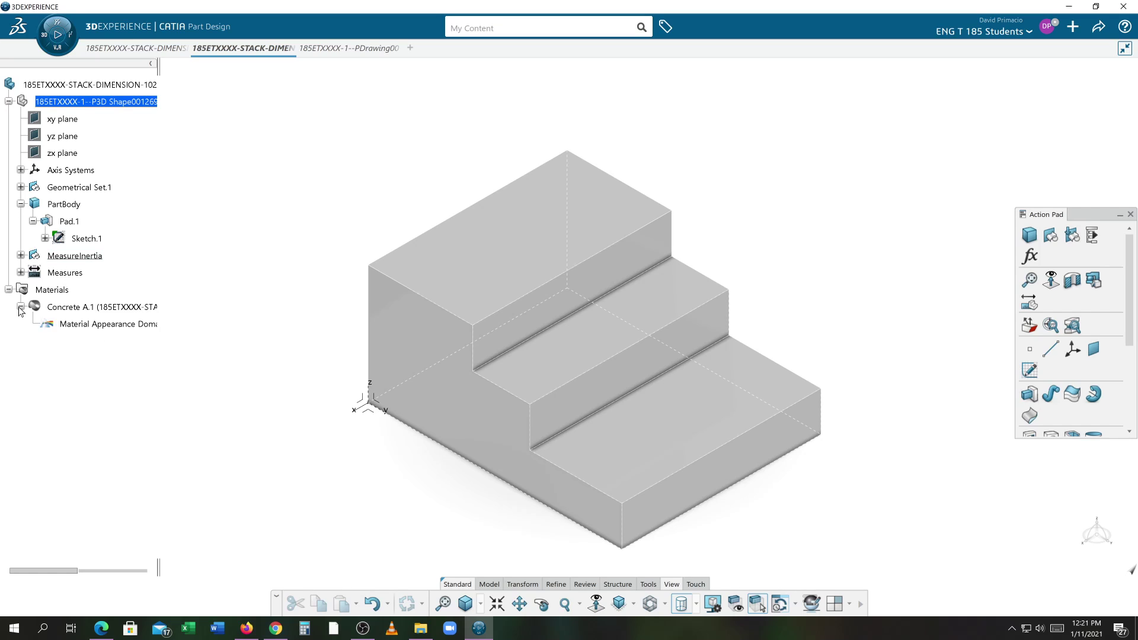
# Step: Return to the stepped block's drawing sheet
pyautogui.click(352, 51)
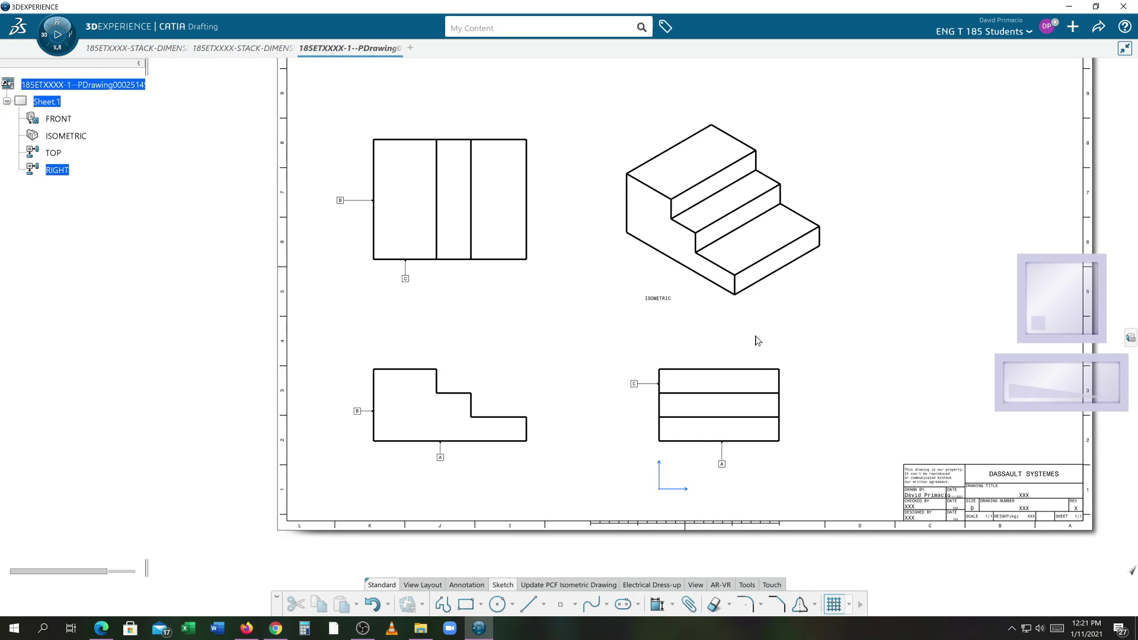
pyautogui.scroll(4, 709, 371)
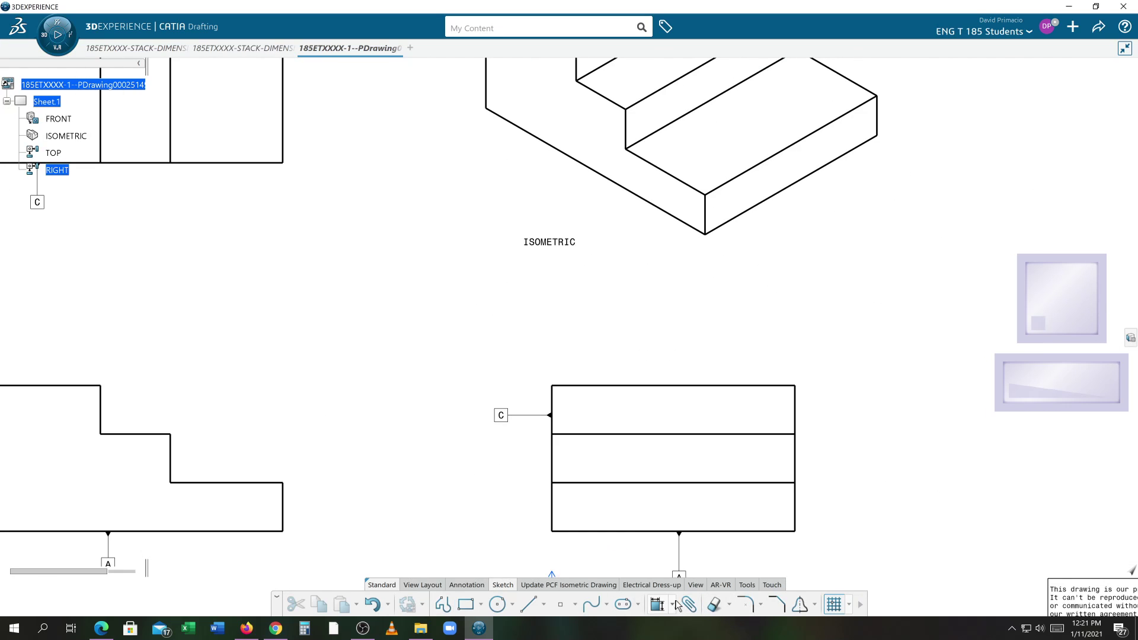
pyautogui.click(658, 604)
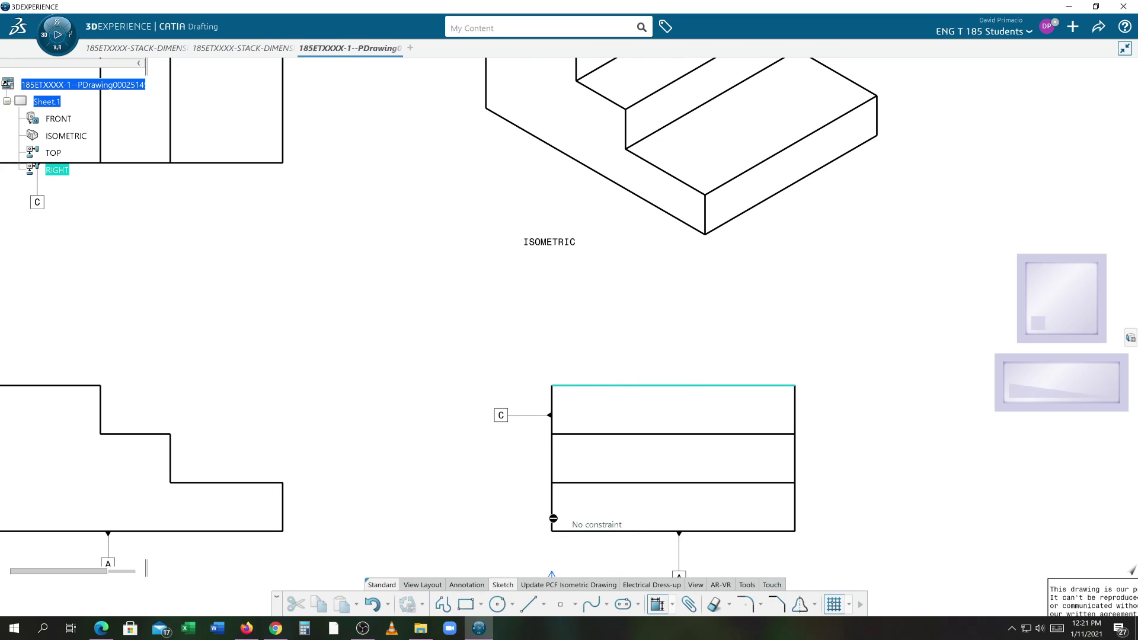
pyautogui.press('Escape')
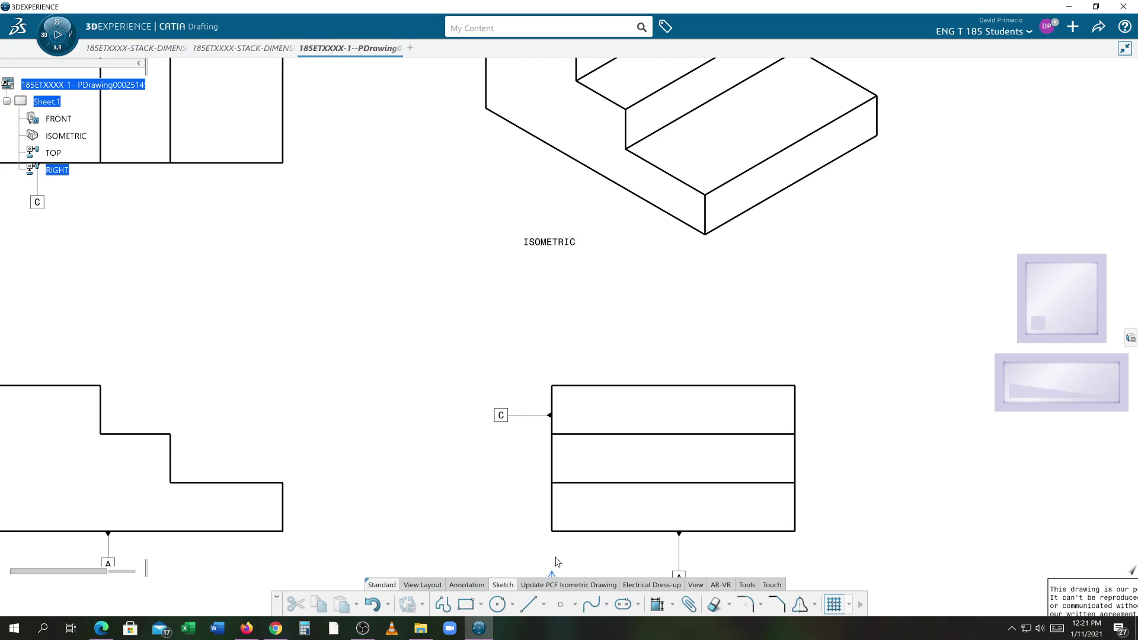
pyautogui.click(658, 604)
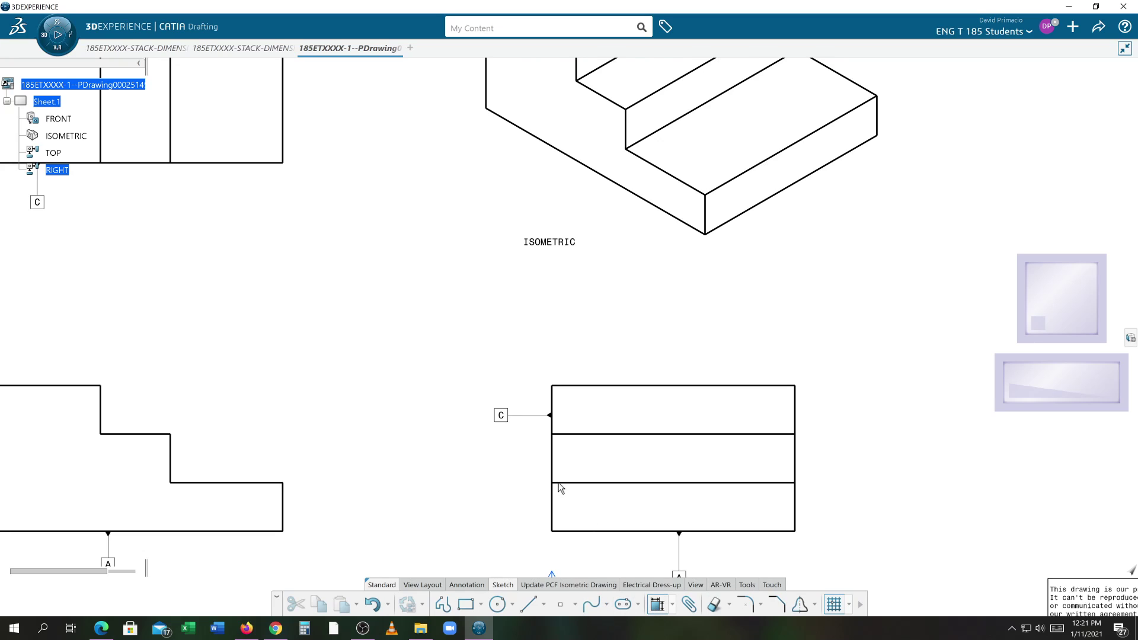
pyautogui.click(559, 515)
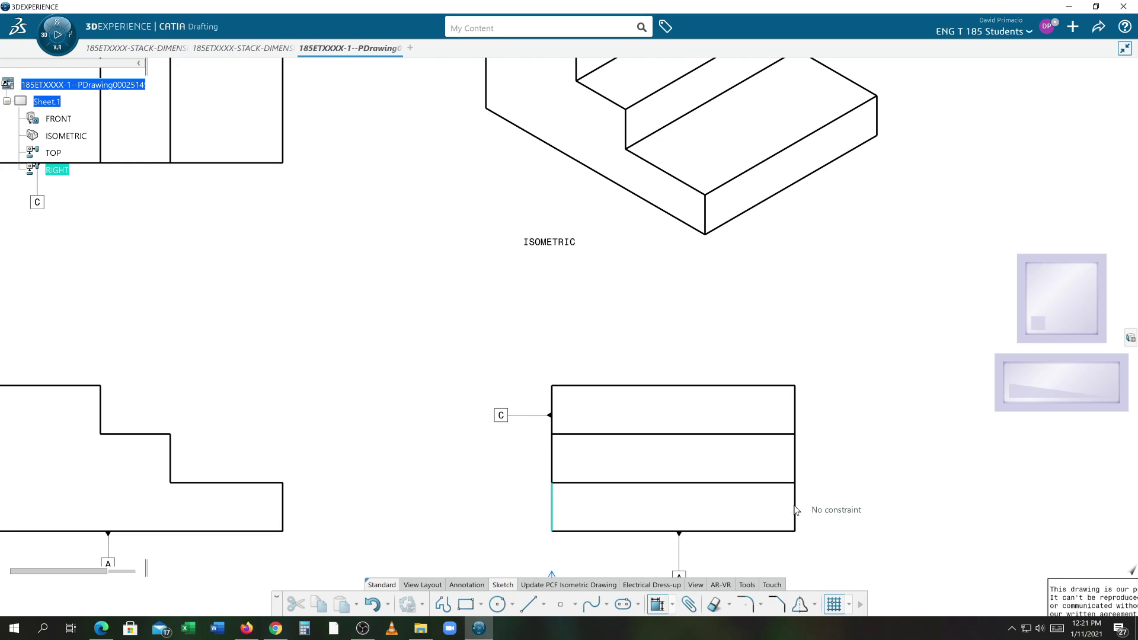
pyautogui.press('Escape')
# Step: Examine how the FRONT, TOP, RIGHT and ISOMETRIC views and their datum labels relate to each other on the sheet
pyautogui.moveTo(362, 338); pyautogui.dragTo(439, 339, button='middle')
pyautogui.scroll(-5, 439, 339)
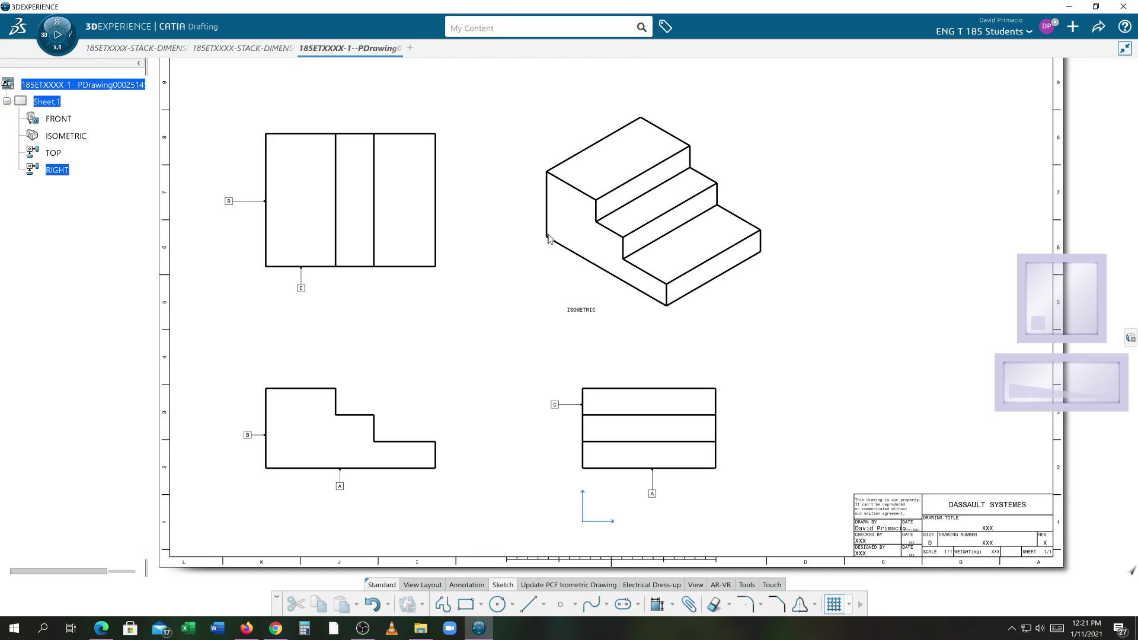
pyautogui.moveTo(453, 300); pyautogui.dragTo(460, 251, button='middle')
pyautogui.scroll(2, 460, 251)
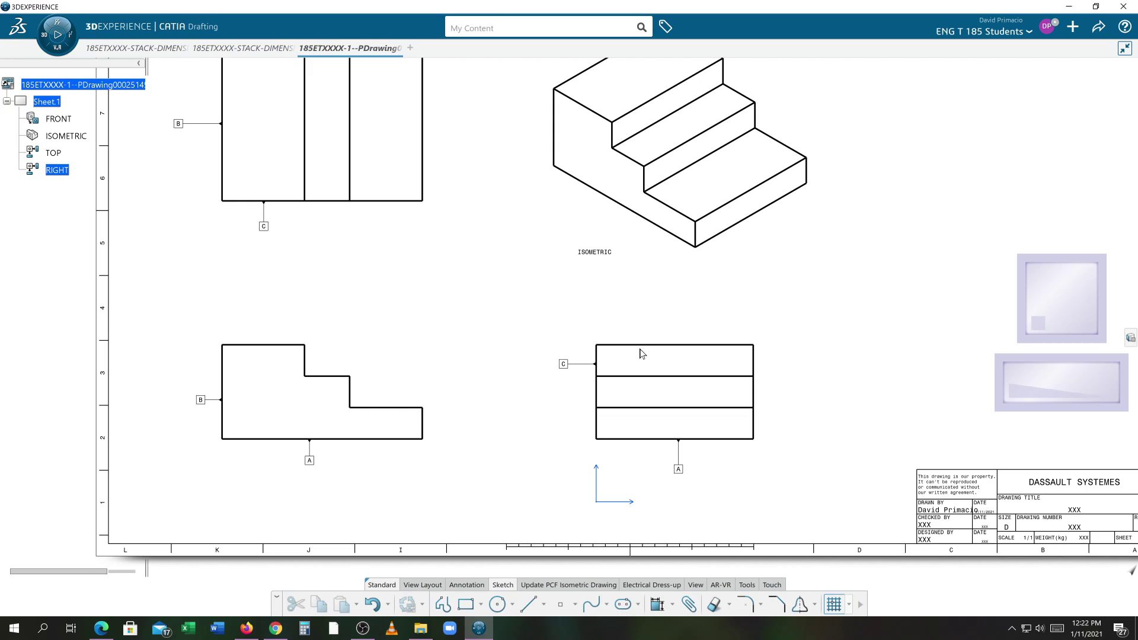
pyautogui.moveTo(687, 364)
pyautogui.mouseDown(button='middle')
pyautogui.moveTo(455, 290)
pyautogui.moveTo(320, 320)
pyautogui.mouseUp(button='middle')
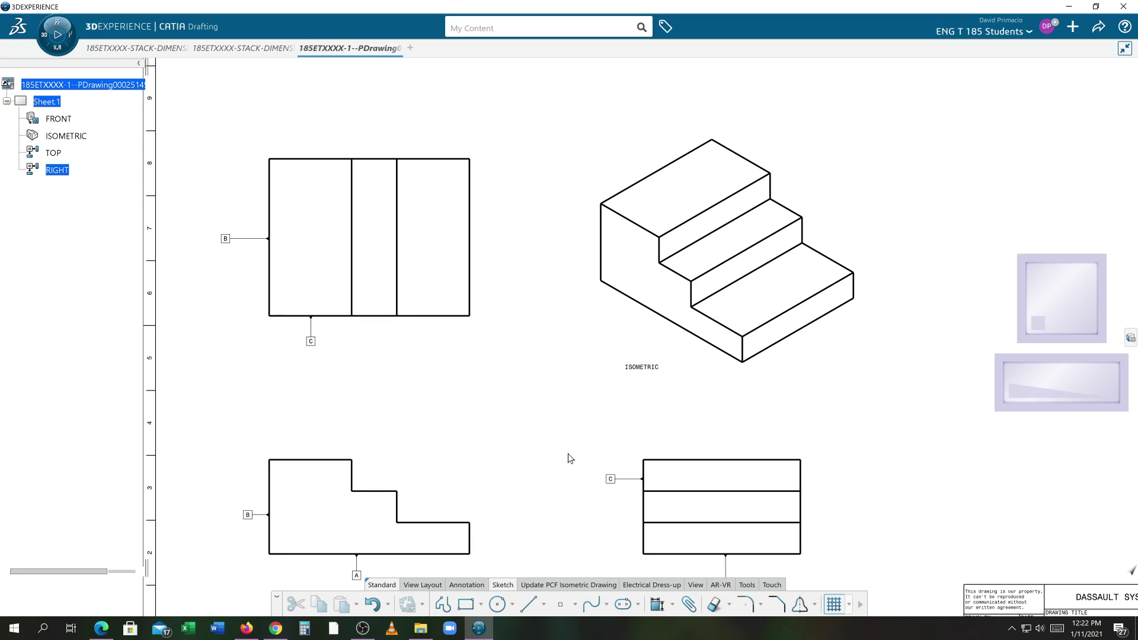
pyautogui.moveTo(558, 474)
pyautogui.mouseDown(button='middle')
pyautogui.moveTo(508, 290)
pyautogui.moveTo(552, 344)
pyautogui.mouseUp(button='middle')
pyautogui.scroll(2, 515, 279)
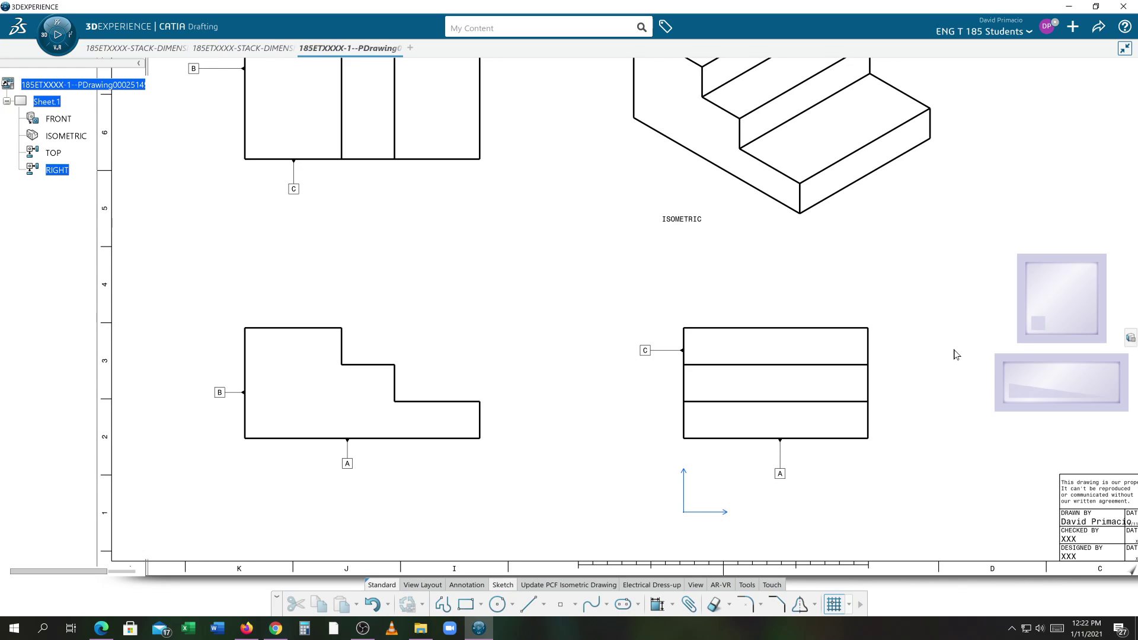
pyautogui.moveTo(529, 407)
pyautogui.mouseDown(button='middle')
pyautogui.moveTo(645, 338)
pyautogui.moveTo(630, 328)
pyautogui.mouseUp(button='middle')
pyautogui.scroll(3, 648, 371)
pyautogui.moveTo(729, 414); pyautogui.dragTo(300, 371, button='middle')
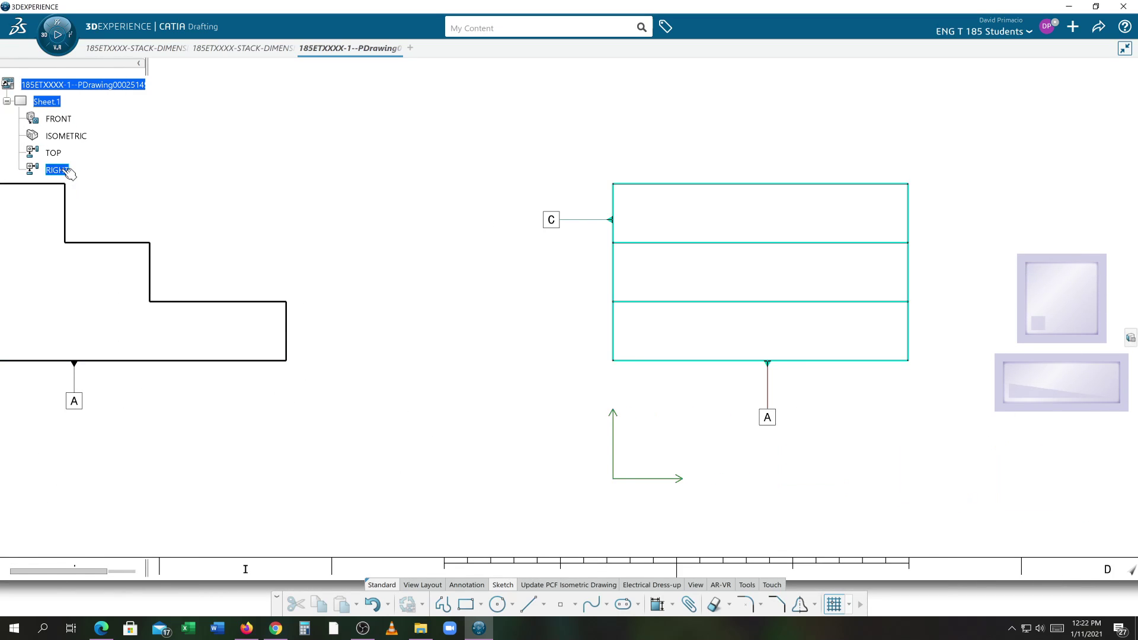
pyautogui.moveTo(416, 361); pyautogui.dragTo(391, 347, button='middle')
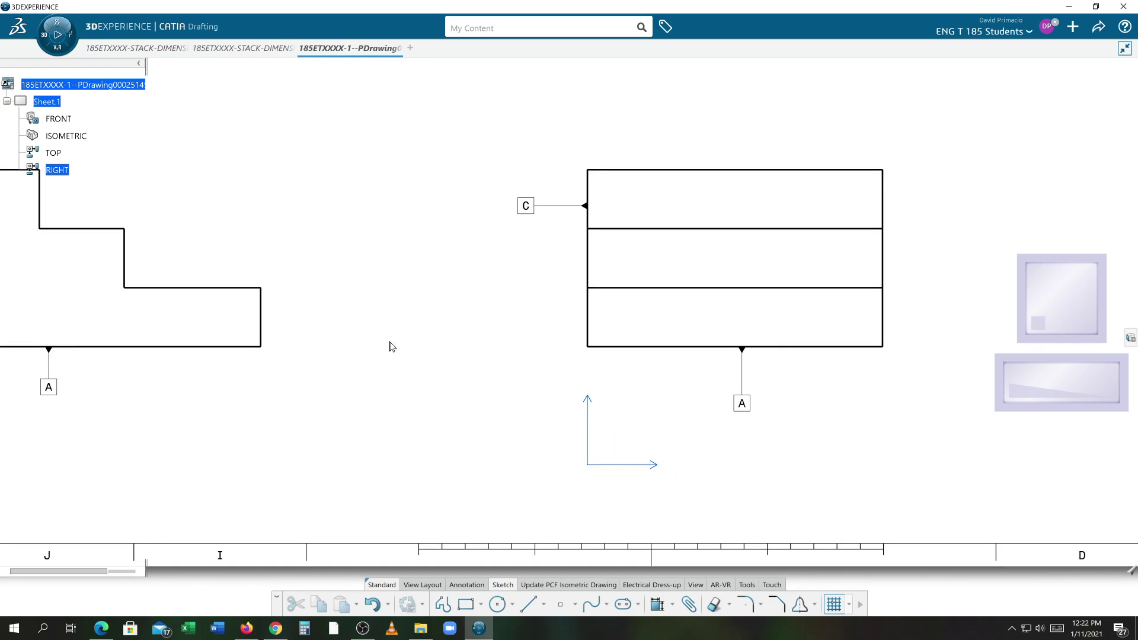
# Step: Add the text annotation "100" below the RIGHT view, just beside its datum A label
pyautogui.click(67, 172)
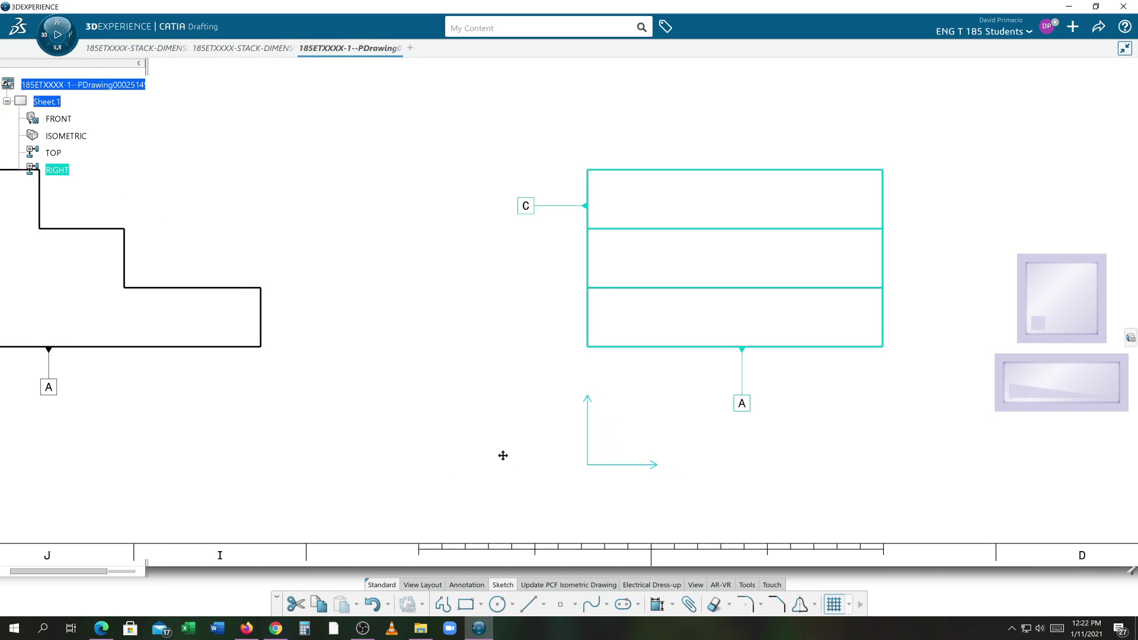
pyautogui.moveTo(501, 454); pyautogui.dragTo(483, 439, button='middle')
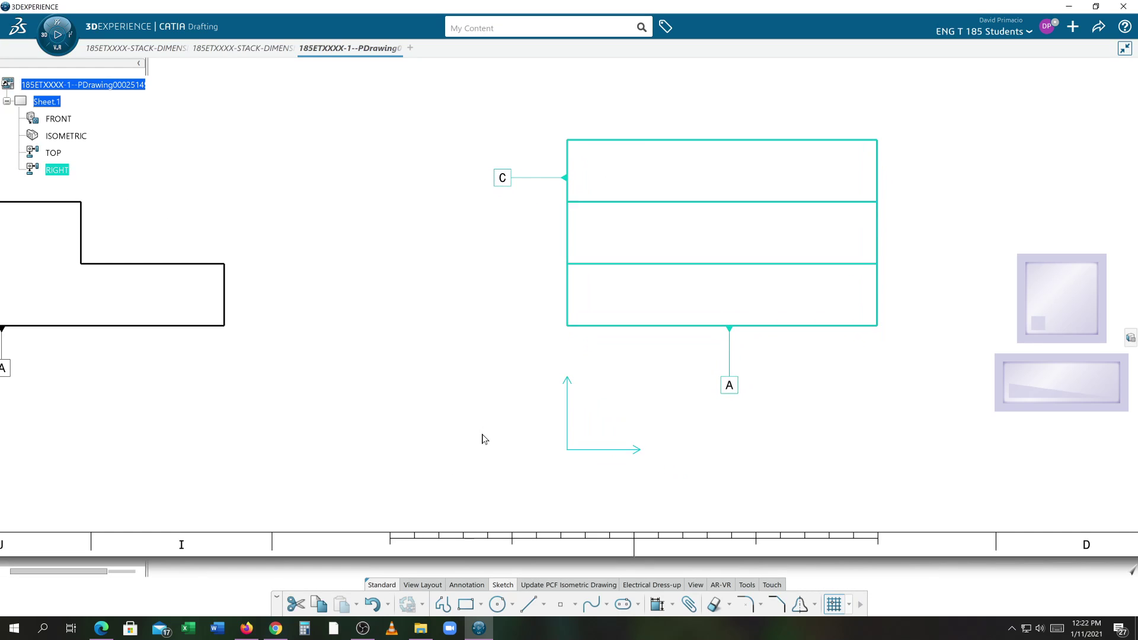
pyautogui.click(463, 585)
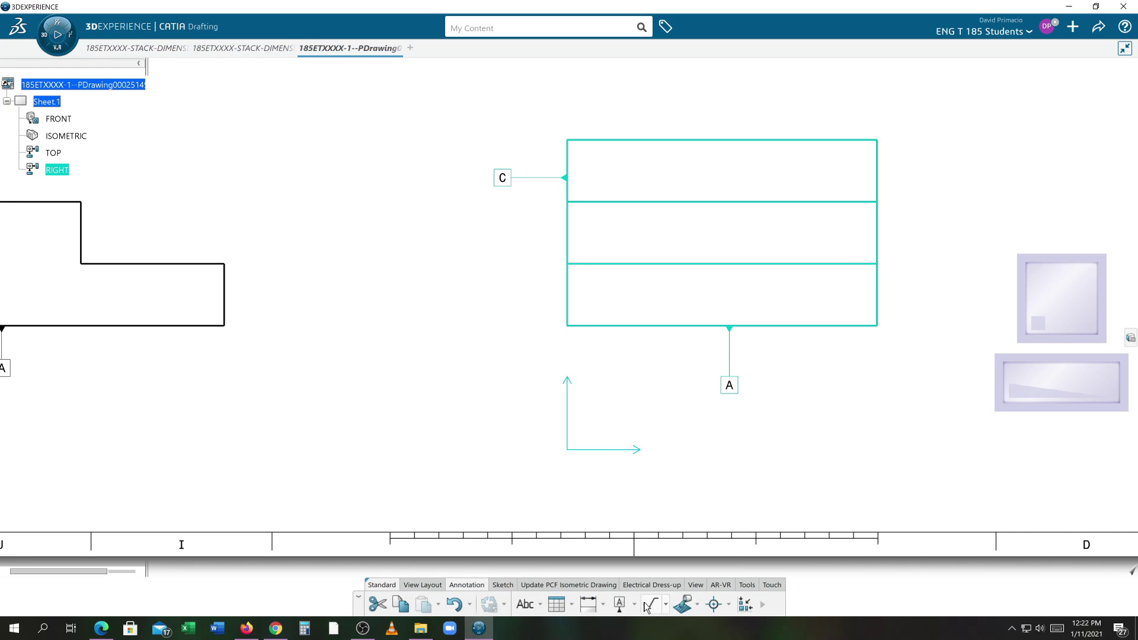
pyautogui.click(525, 604)
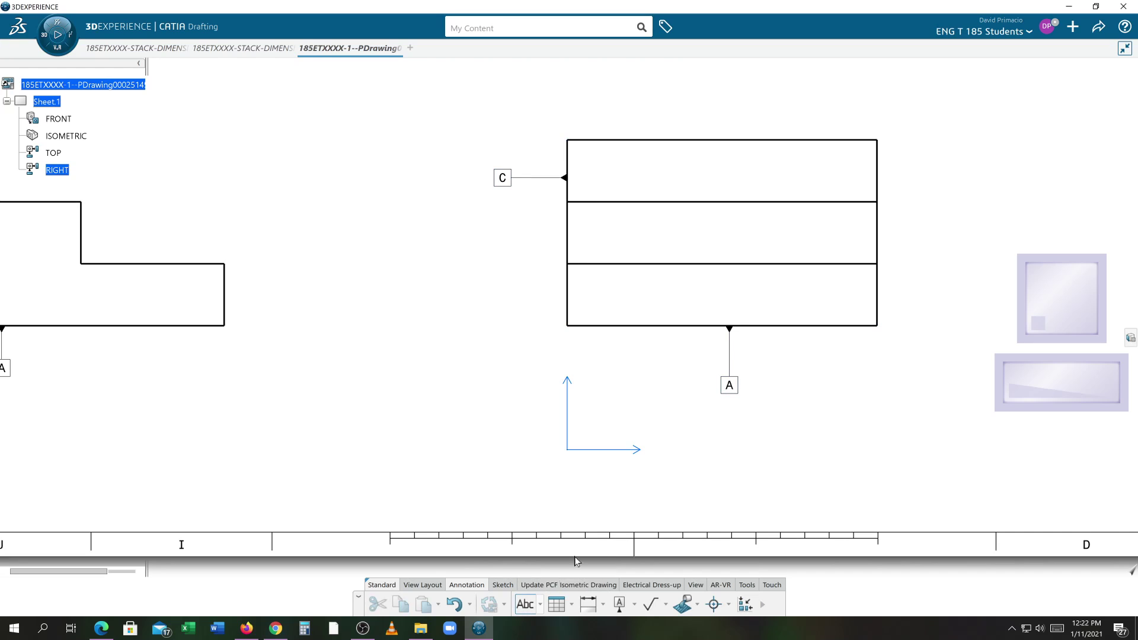
pyautogui.click(683, 387)
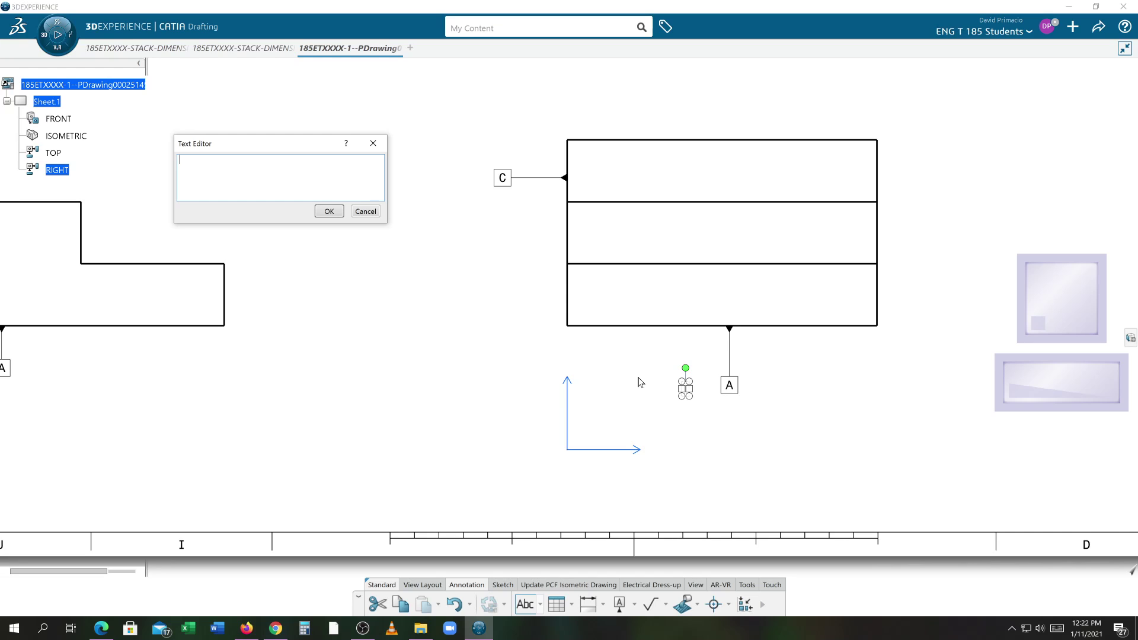
pyautogui.write('100')
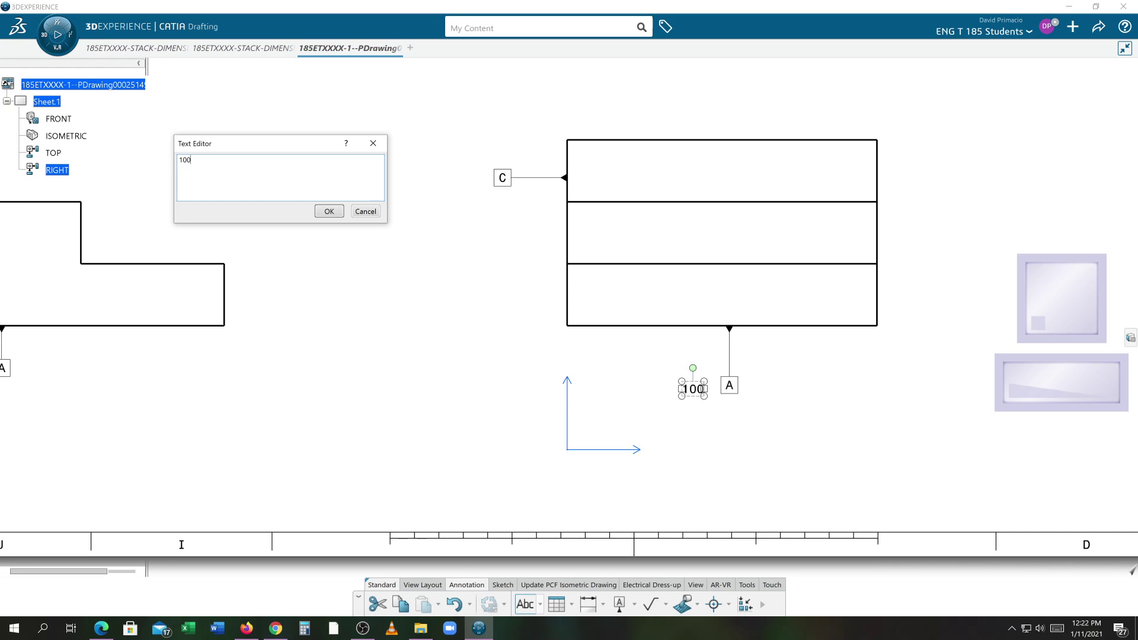
pyautogui.click(329, 211)
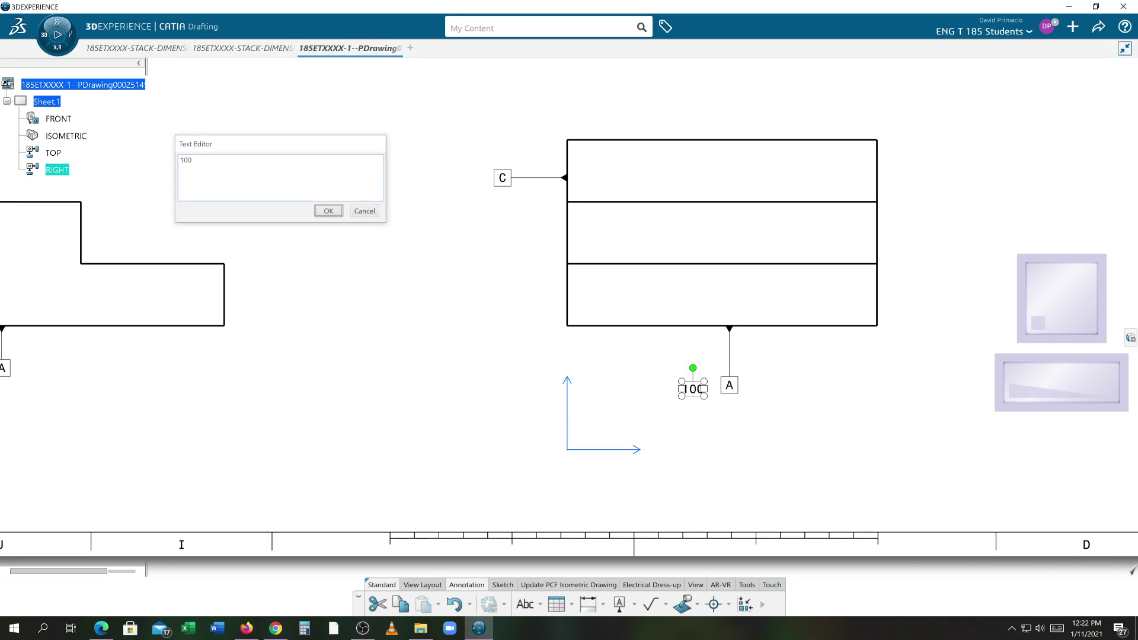
# Step: Set the frame of the "100" text below the RIGHT view to Right Flag in its text properties
pyautogui.rightClick(695, 393)
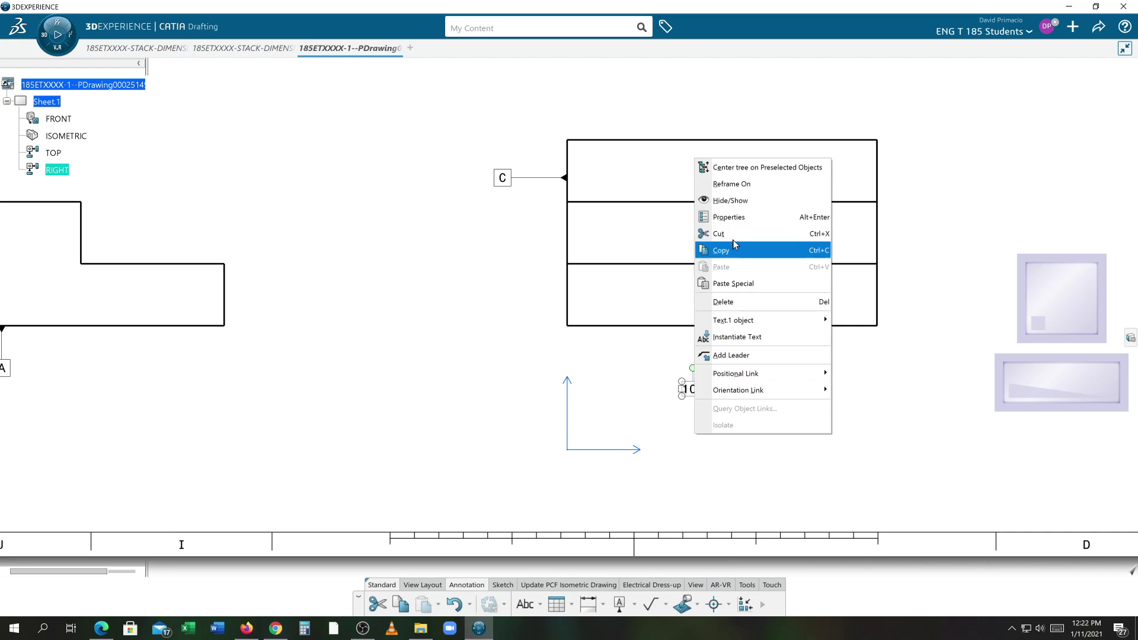
pyautogui.click(762, 216)
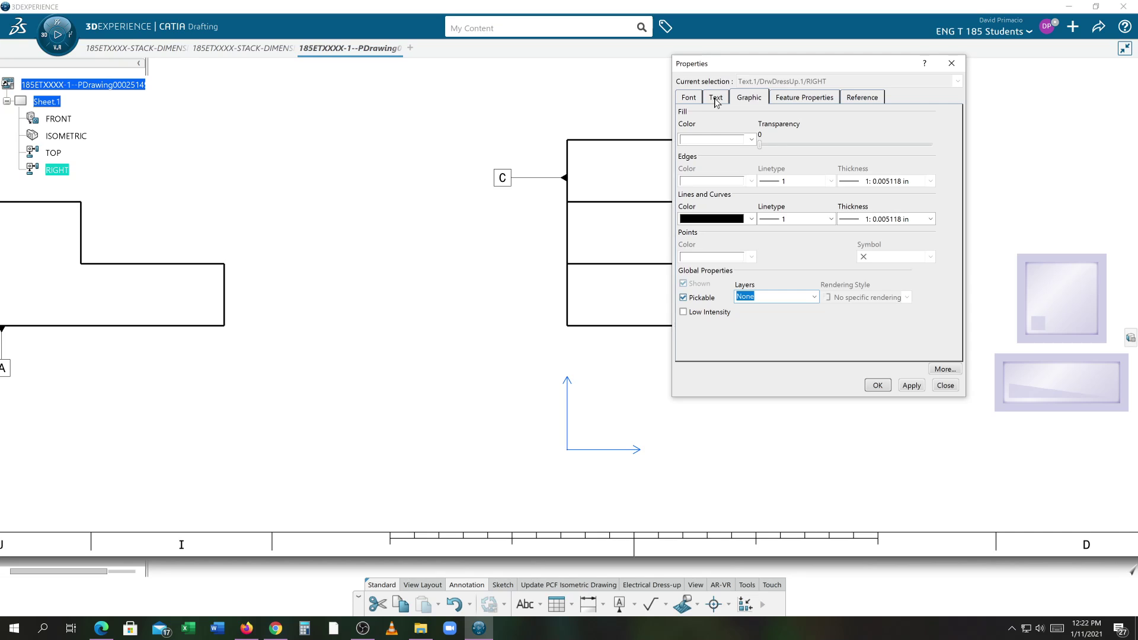
pyautogui.click(803, 99)
pyautogui.click(864, 101)
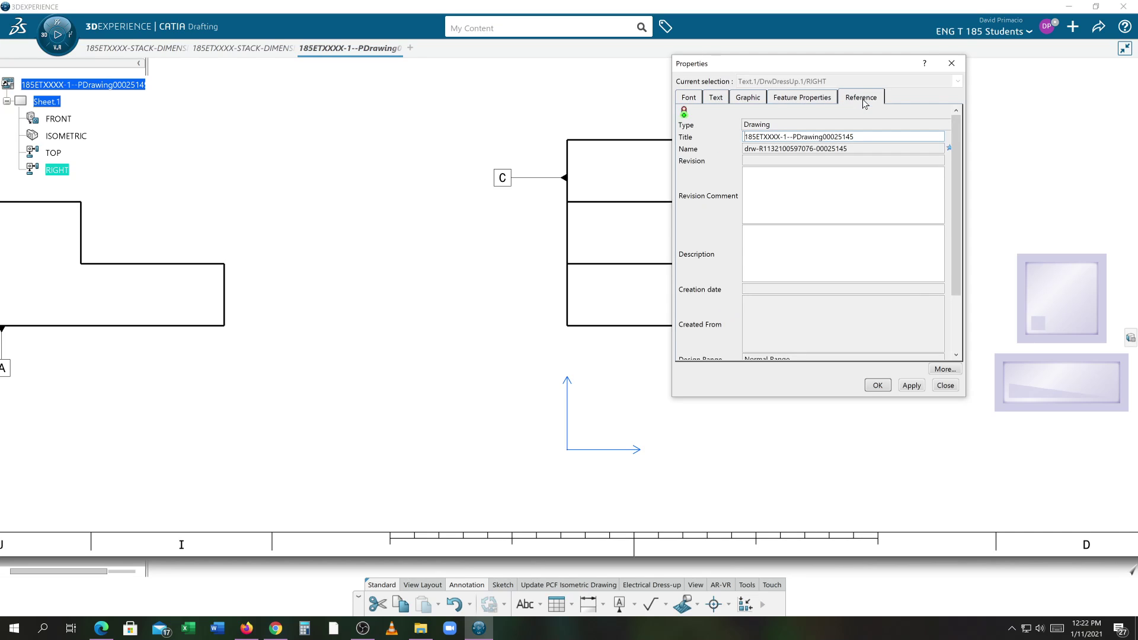
pyautogui.click(716, 98)
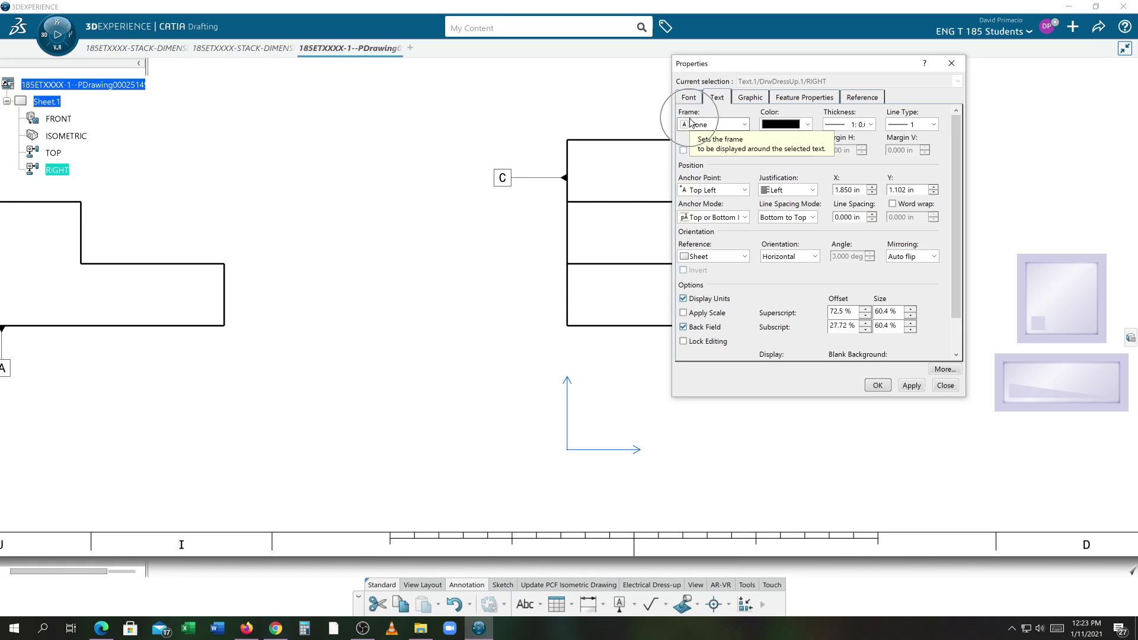
pyautogui.click(744, 126)
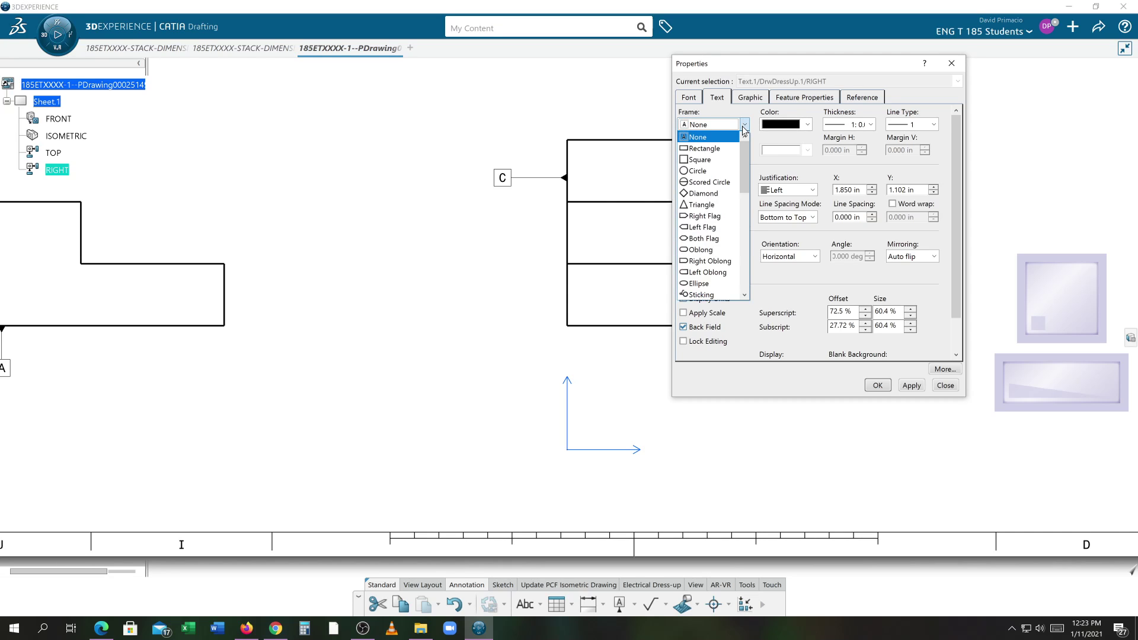
pyautogui.click(711, 218)
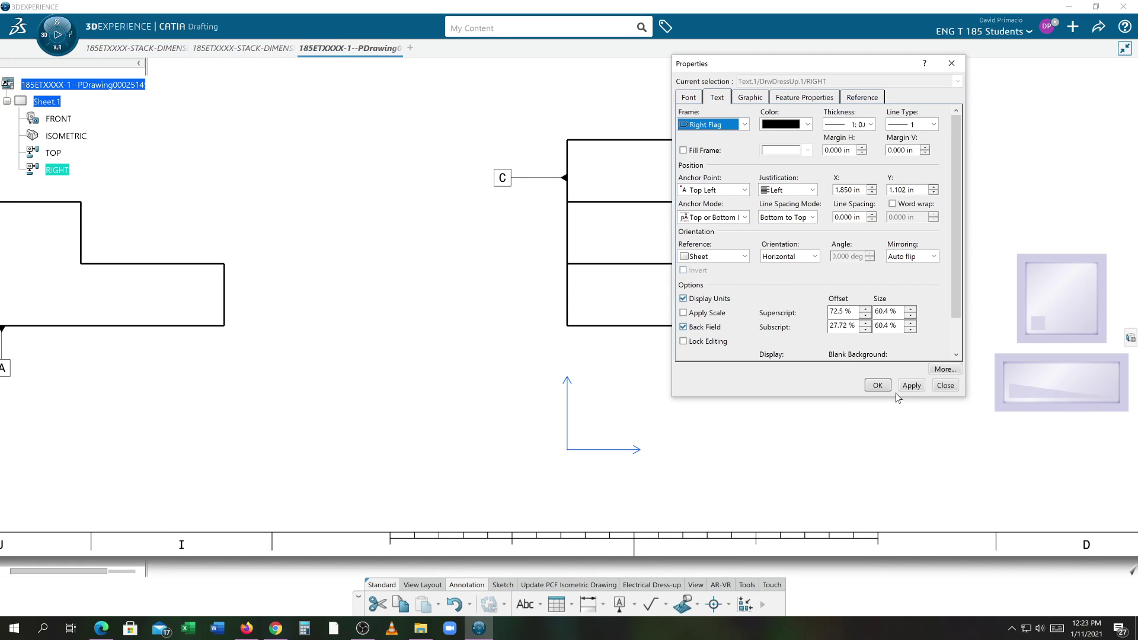
pyautogui.click(878, 386)
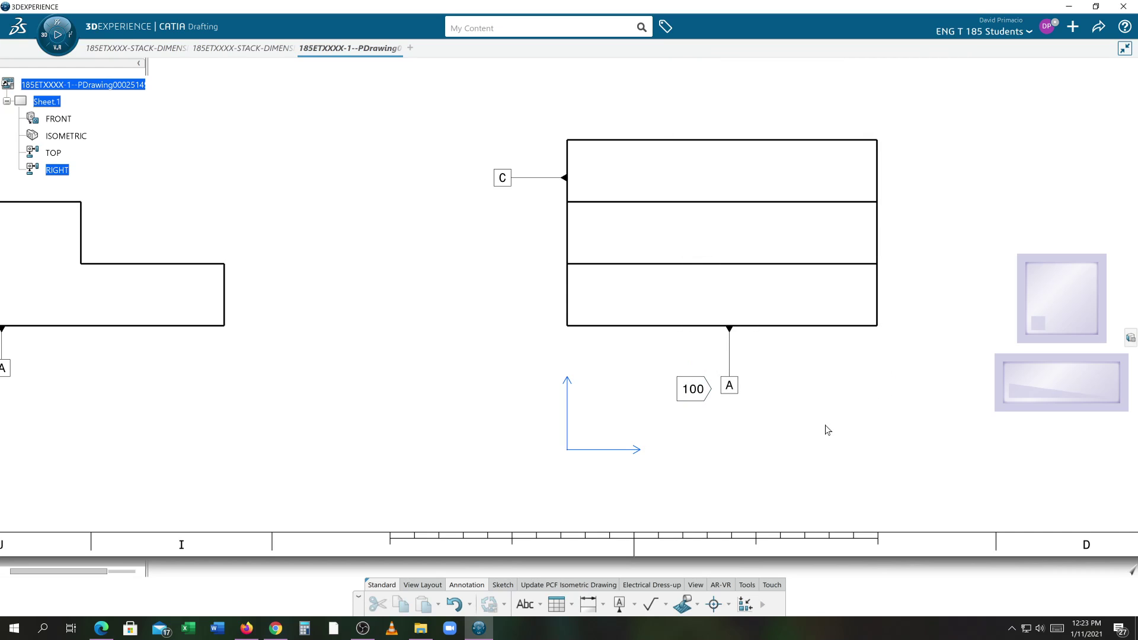
# Step: Move the flag-framed "100" text up against the RIGHT view's datum A label
pyautogui.moveTo(827, 409); pyautogui.dragTo(841, 353, button='middle')
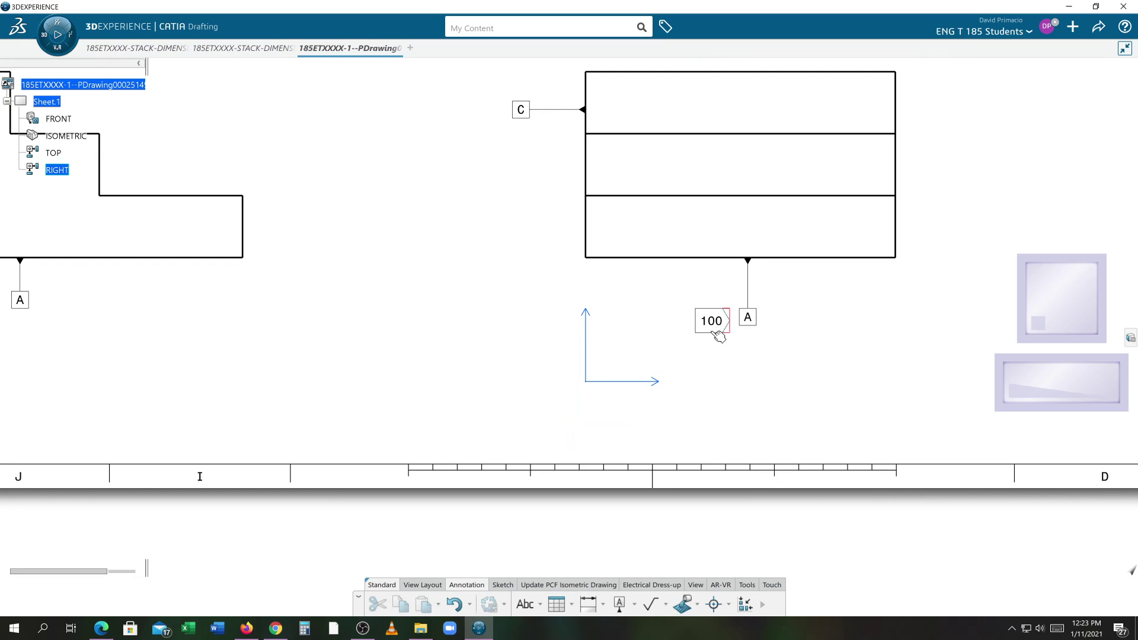
pyautogui.moveTo(713, 332); pyautogui.dragTo(717, 331)
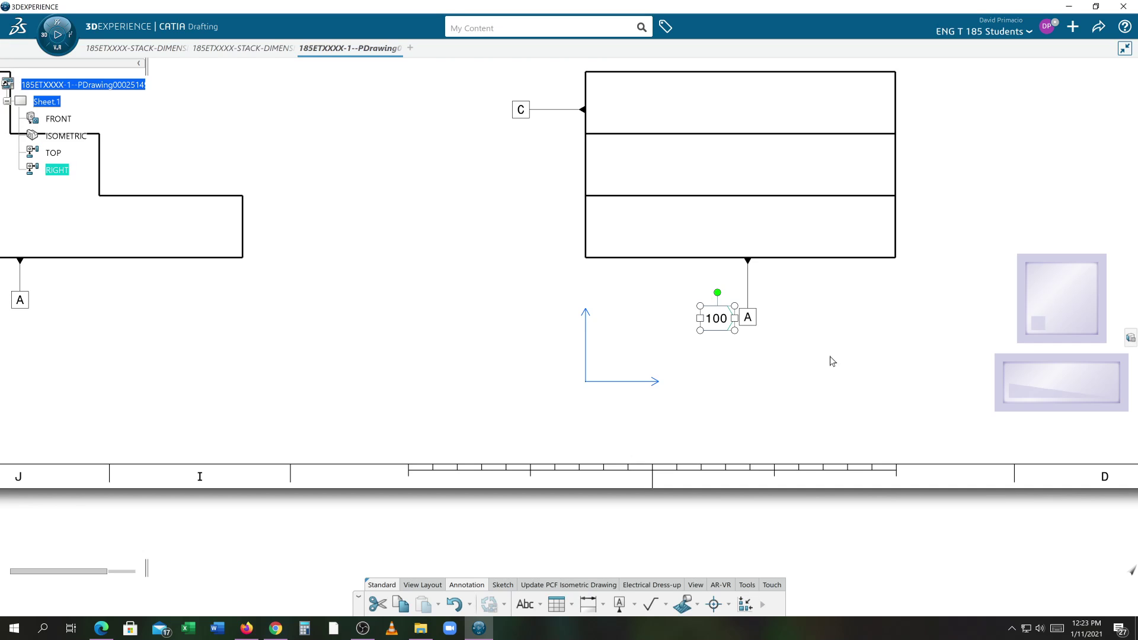
pyautogui.click(783, 356)
# Step: Add the text annotation "100" beside the datum C label below the TOP view, leaving the RIGHT view active
pyautogui.scroll(-3, 390, 262)
pyautogui.scroll(5, 563, 355)
pyautogui.scroll(4, 496, 293)
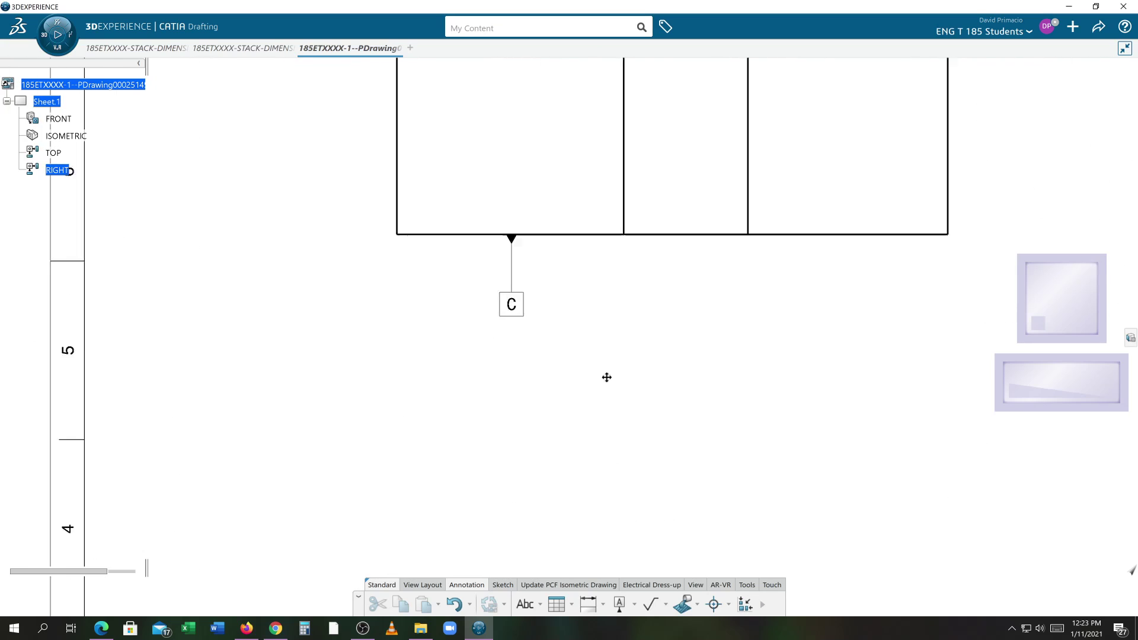
pyautogui.moveTo(514, 444); pyautogui.dragTo(740, 448, button='middle')
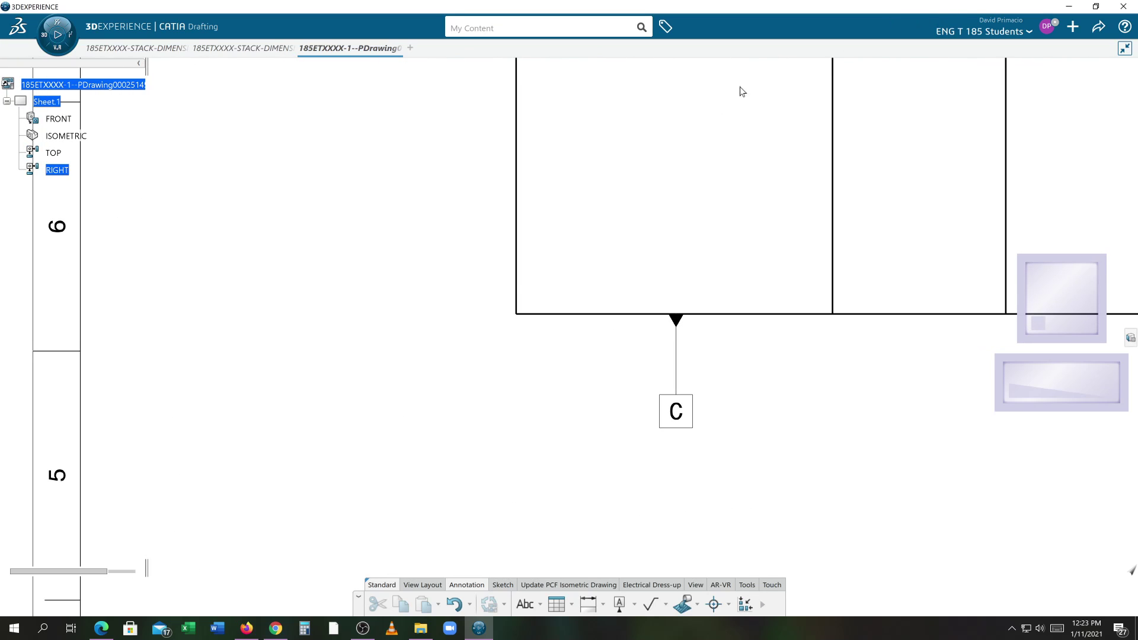
pyautogui.click(528, 606)
pyautogui.click(597, 412)
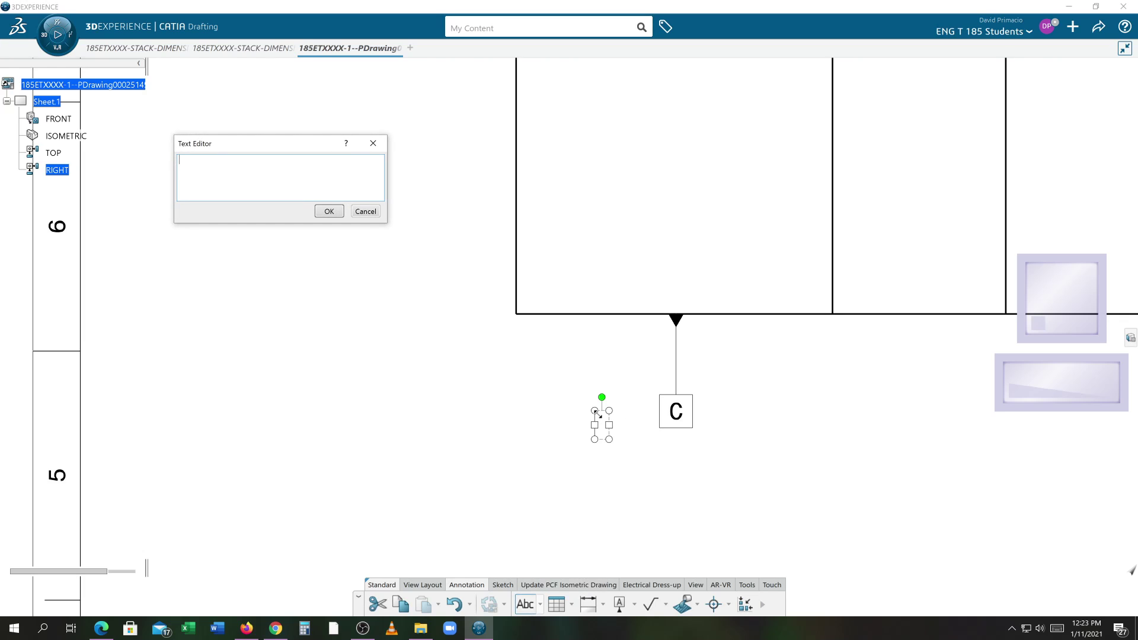
pyautogui.write('100')
pyautogui.press('Return')
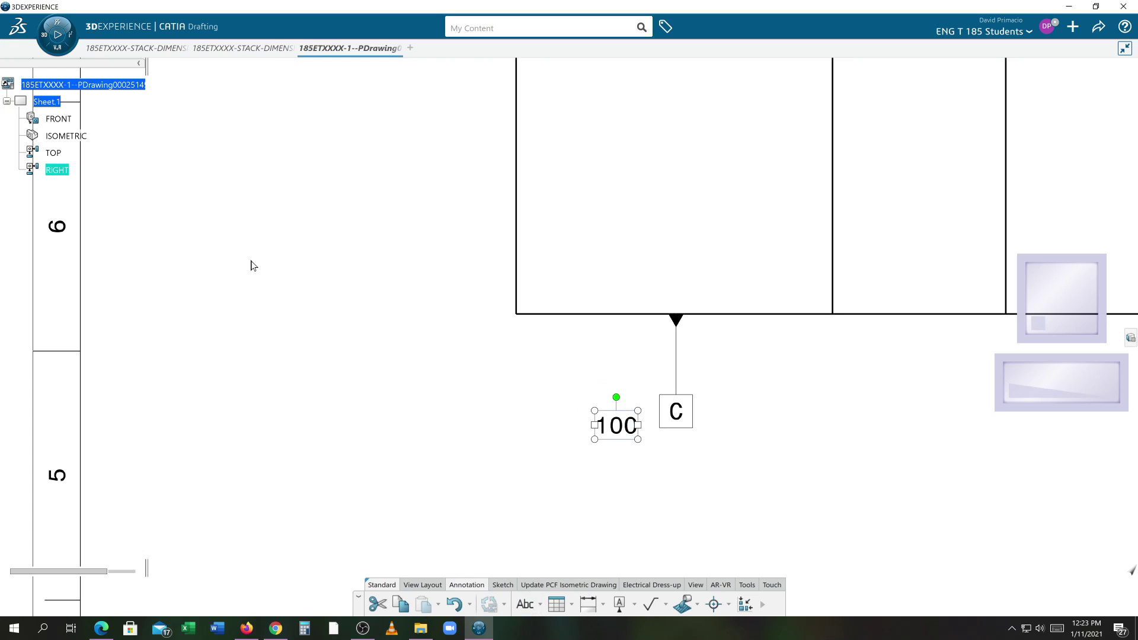
# Step: Give the "100" text beside datum C a Right Flag frame
pyautogui.rightClick(613, 431)
pyautogui.click(641, 257)
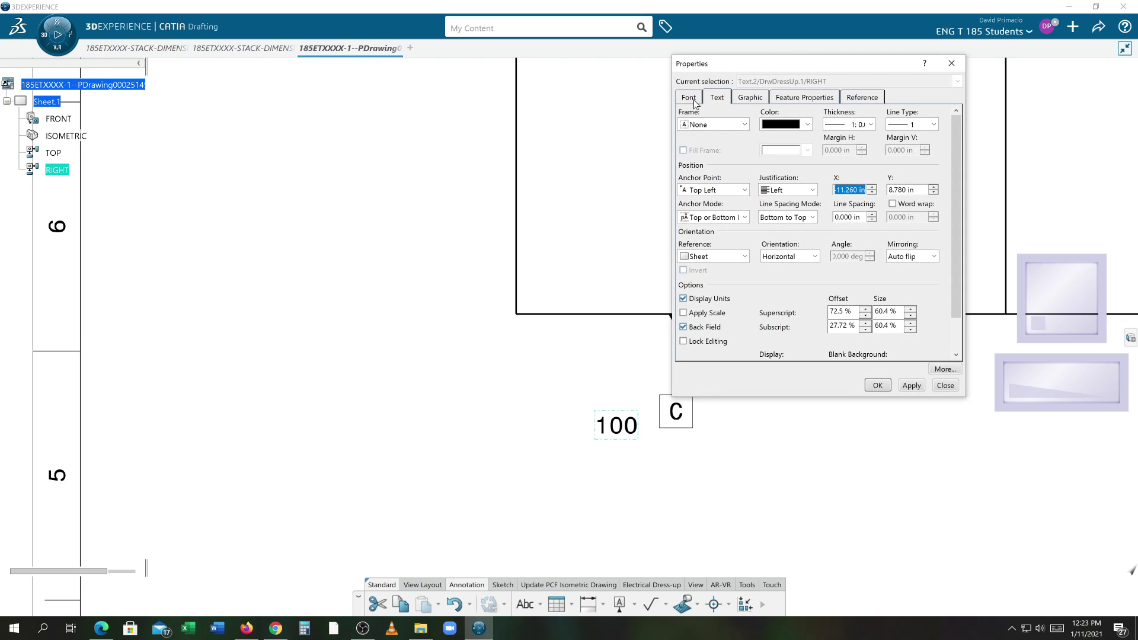
pyautogui.click(708, 125)
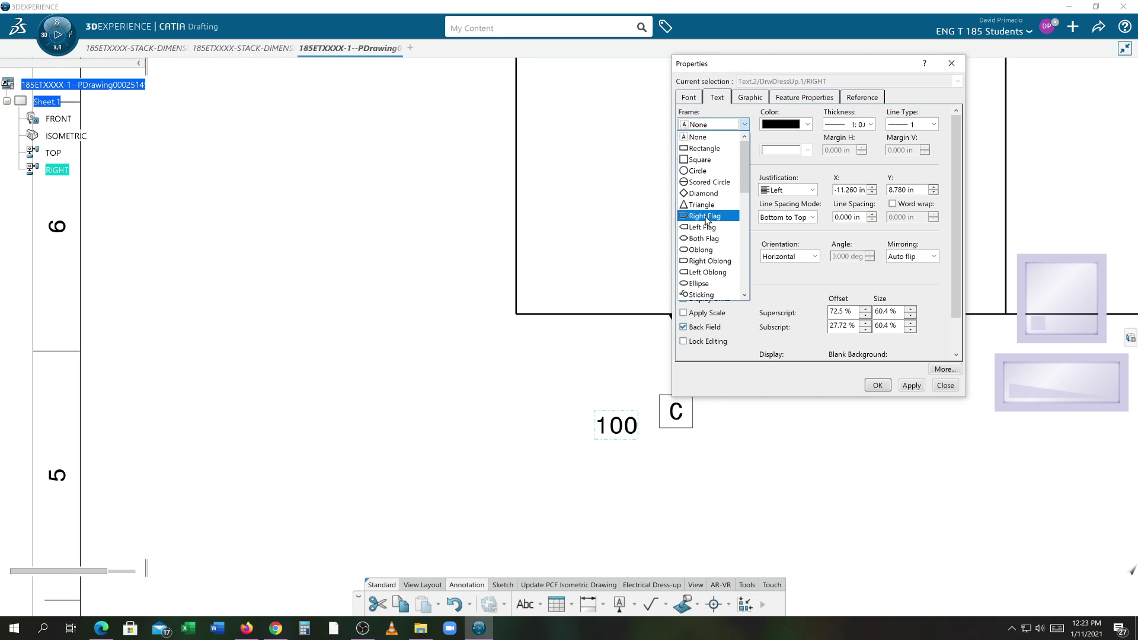
pyautogui.click(705, 215)
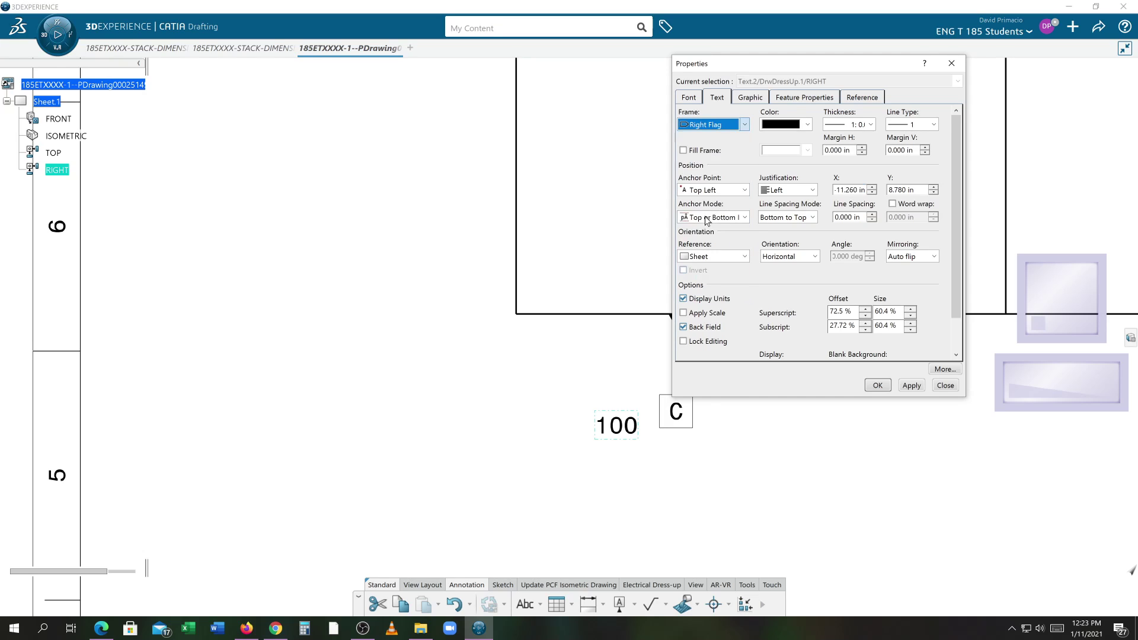
pyautogui.click(877, 386)
# Step: Align the flag-framed "100" text with the datum C label below the TOP view
pyautogui.moveTo(793, 457)
pyautogui.mouseDown(button='middle')
pyautogui.moveTo(723, 377)
pyautogui.moveTo(727, 423)
pyautogui.mouseUp(button='middle')
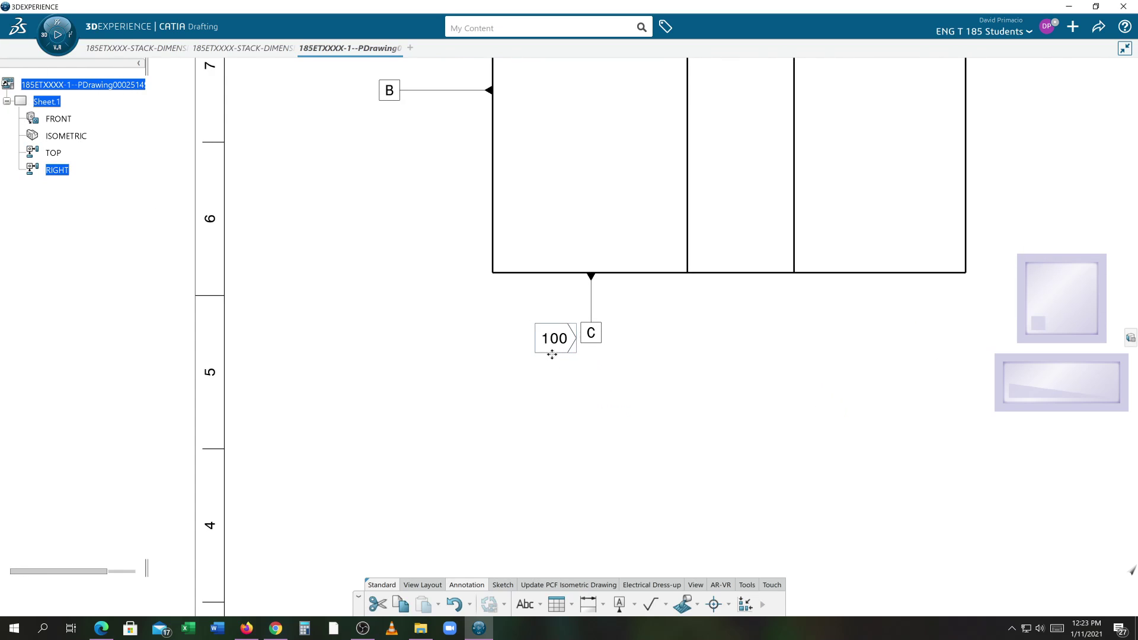
pyautogui.moveTo(552, 355); pyautogui.dragTo(553, 348)
pyautogui.click(704, 391)
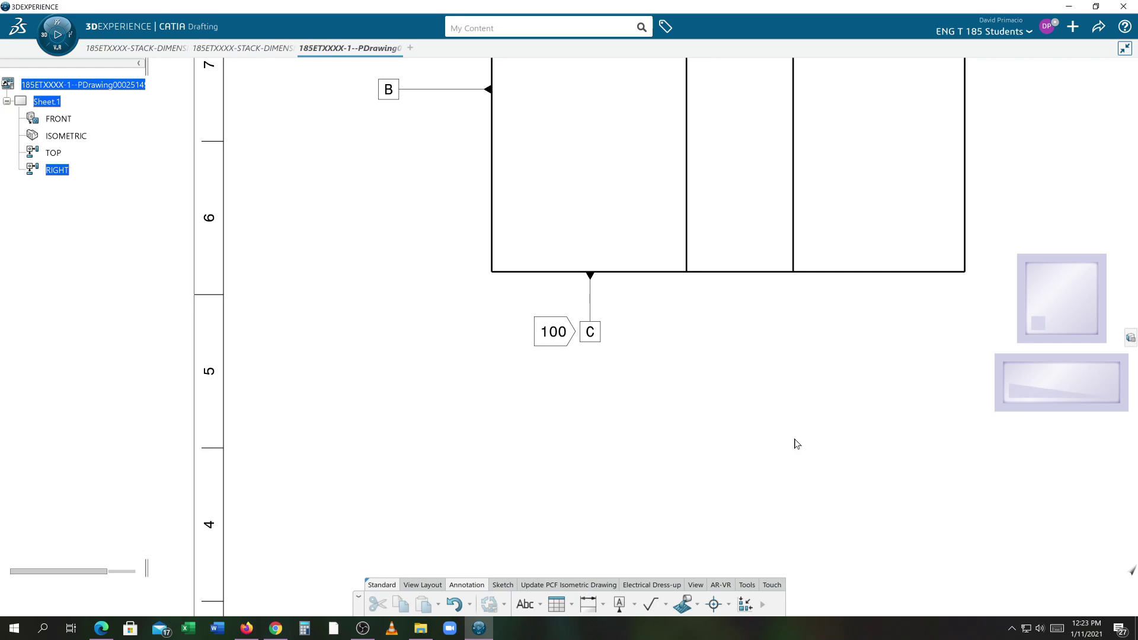
# Step: Display the frames around the views on the drawing sheet
pyautogui.scroll(-5, 727, 430)
pyautogui.moveTo(717, 482); pyautogui.dragTo(525, 409, button='middle')
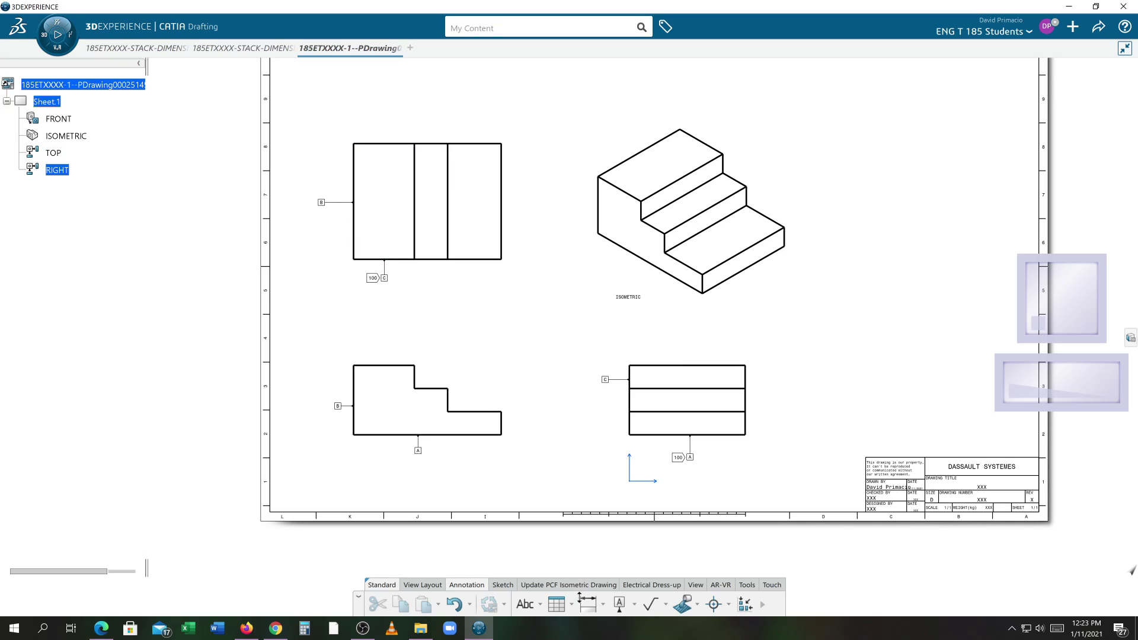
pyautogui.click(695, 585)
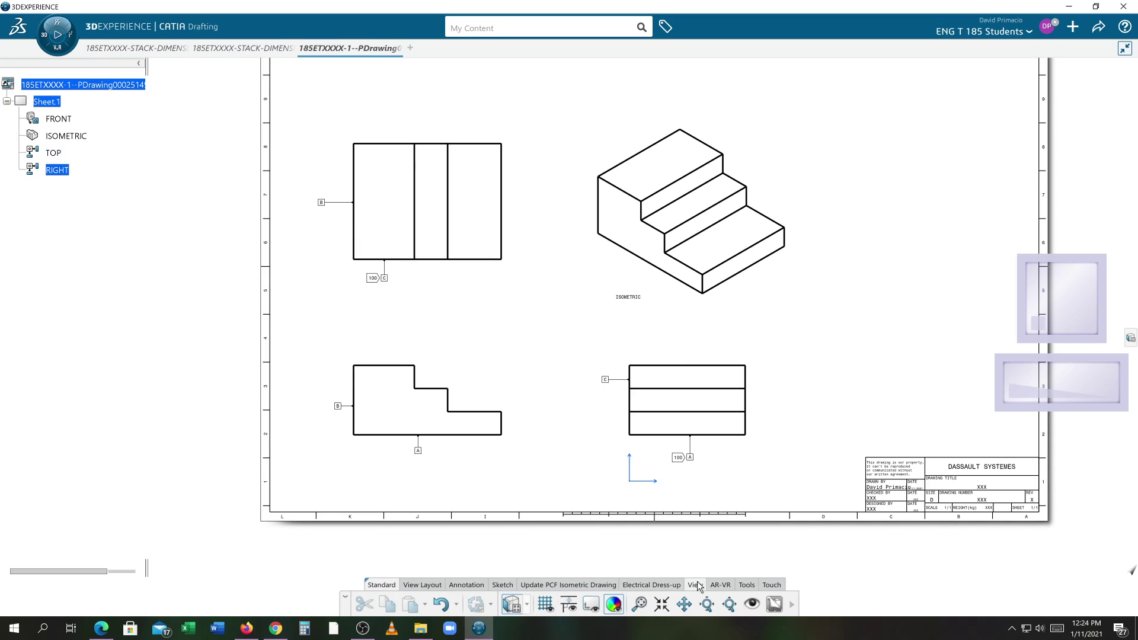
pyautogui.click(589, 604)
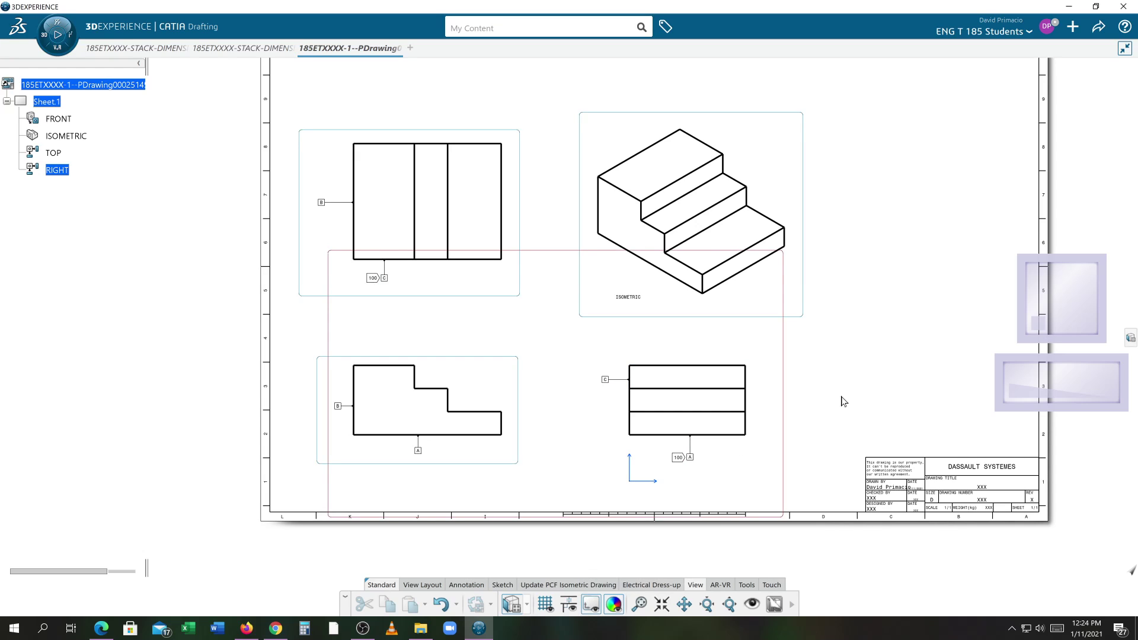
# Step: Move the RIGHT view sideways as a test, and undo that move together with the "100" text beside datum C
pyautogui.moveTo(788, 394); pyautogui.dragTo(915, 395)
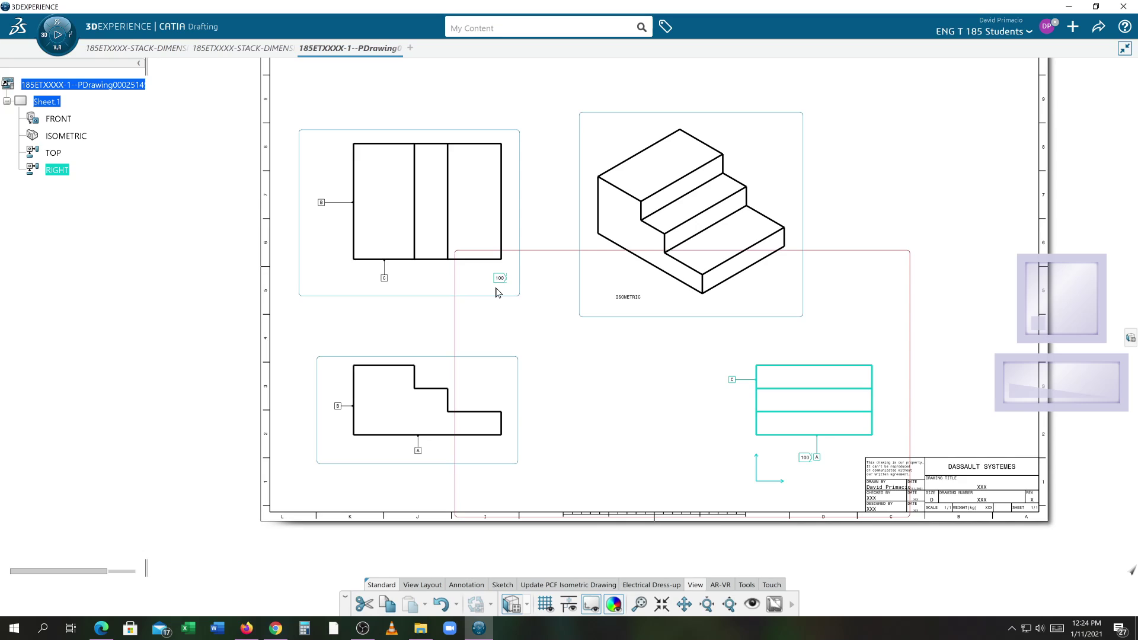
pyautogui.hotkey('ctrl', 'z')
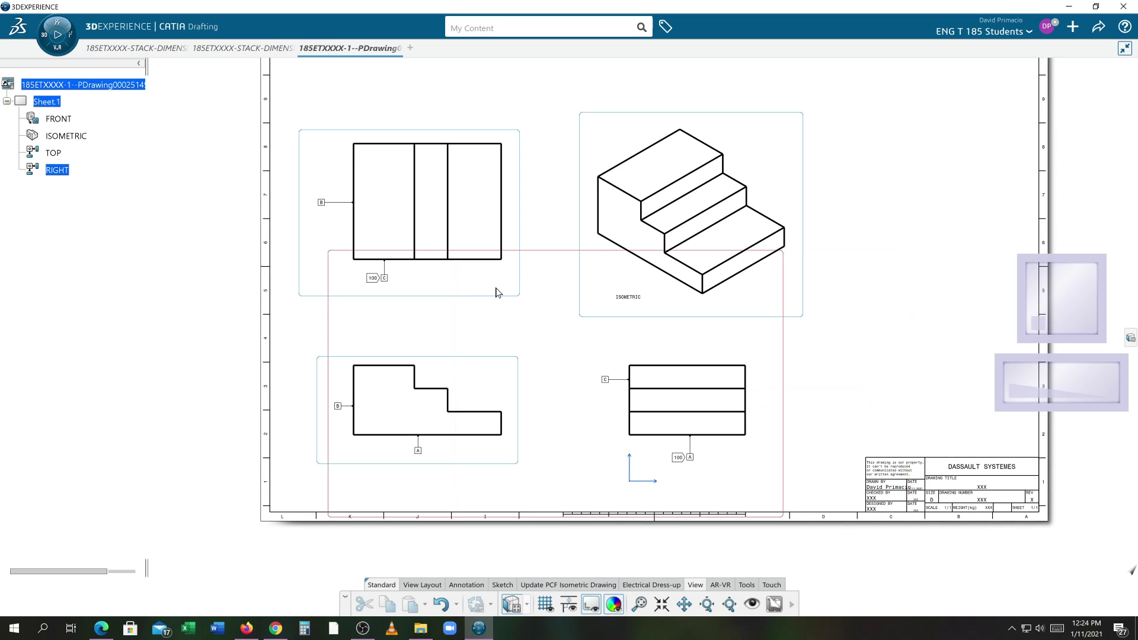
pyautogui.hotkey('ctrl', 'z')
pyautogui.hotkey('ctrl', 'z')
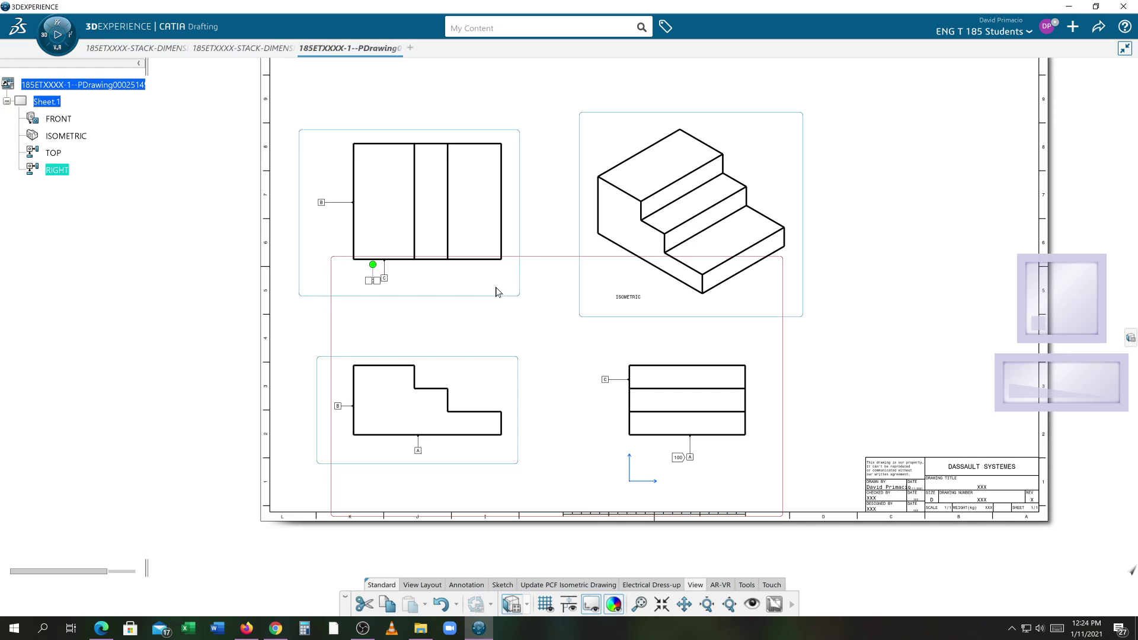
pyautogui.hotkey('ctrl', 'z')
# Step: Make the TOP view the active view
pyautogui.moveTo(422, 335)
pyautogui.mouseDown(button='middle')
pyautogui.moveTo(483, 338)
pyautogui.moveTo(475, 330)
pyautogui.moveTo(570, 480)
pyautogui.moveTo(557, 454)
pyautogui.mouseUp(button='middle')
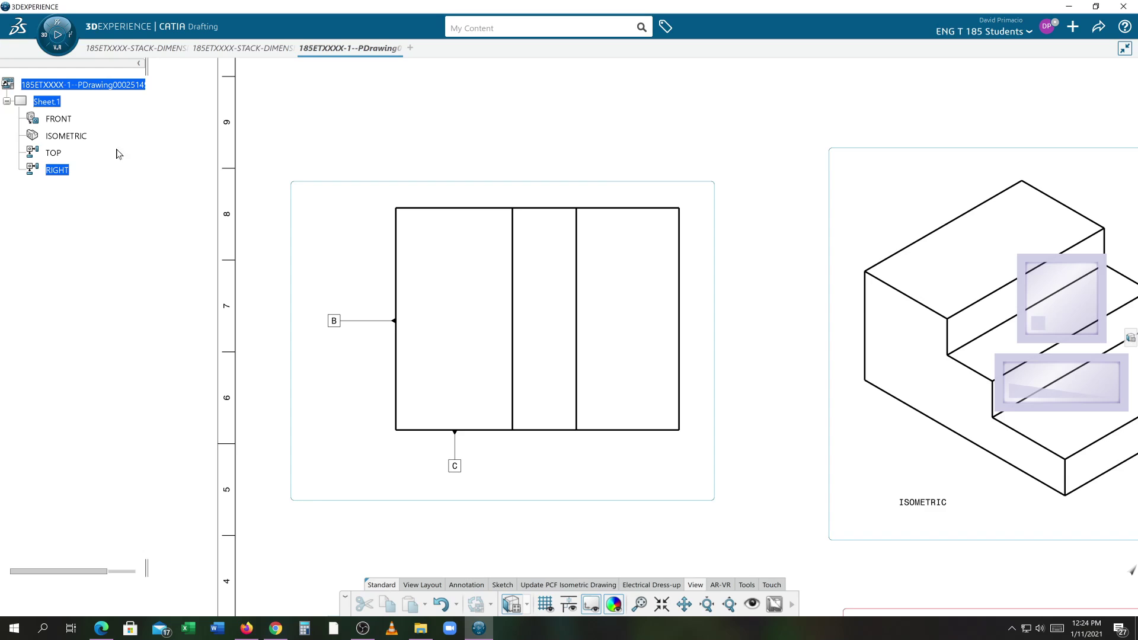
pyautogui.click(296, 264)
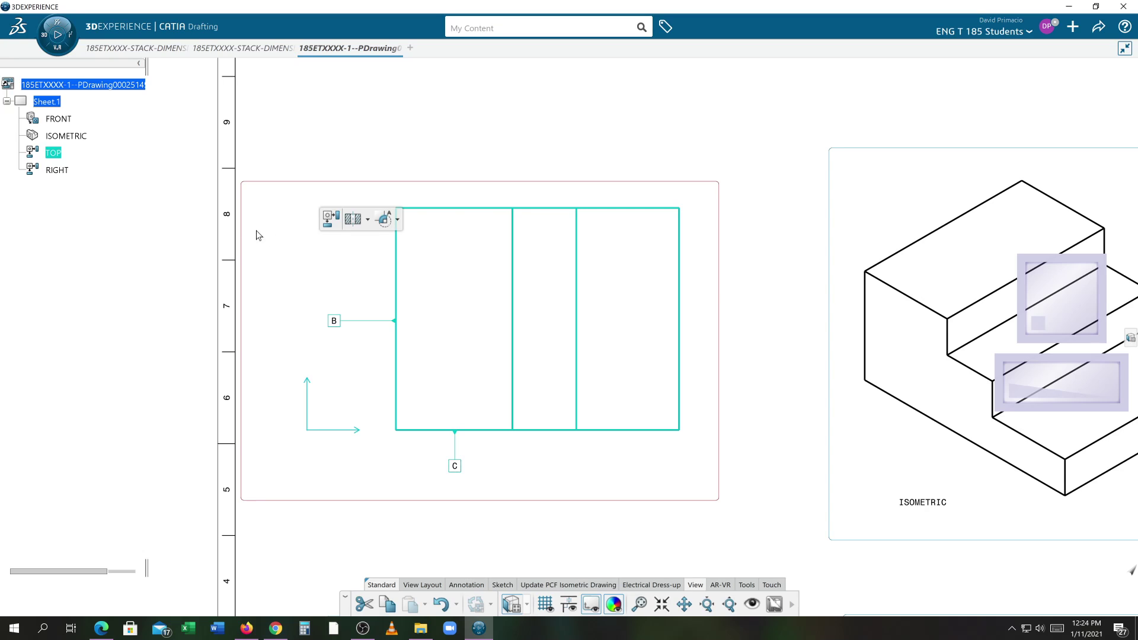
pyautogui.click(55, 154)
pyautogui.scroll(2, 587, 464)
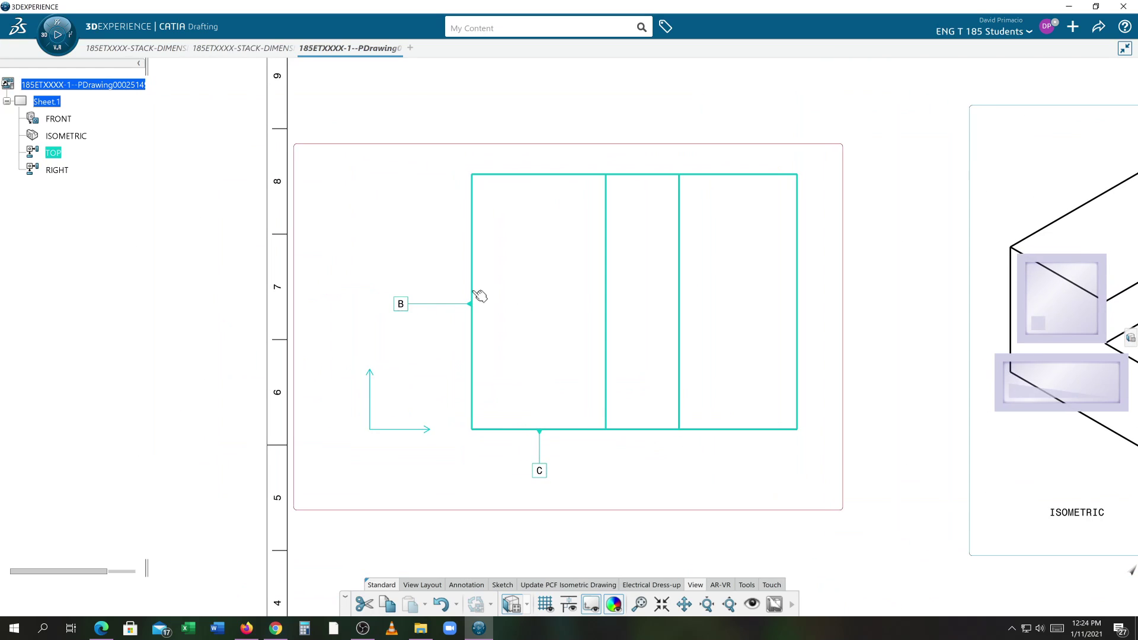
pyautogui.click(456, 404)
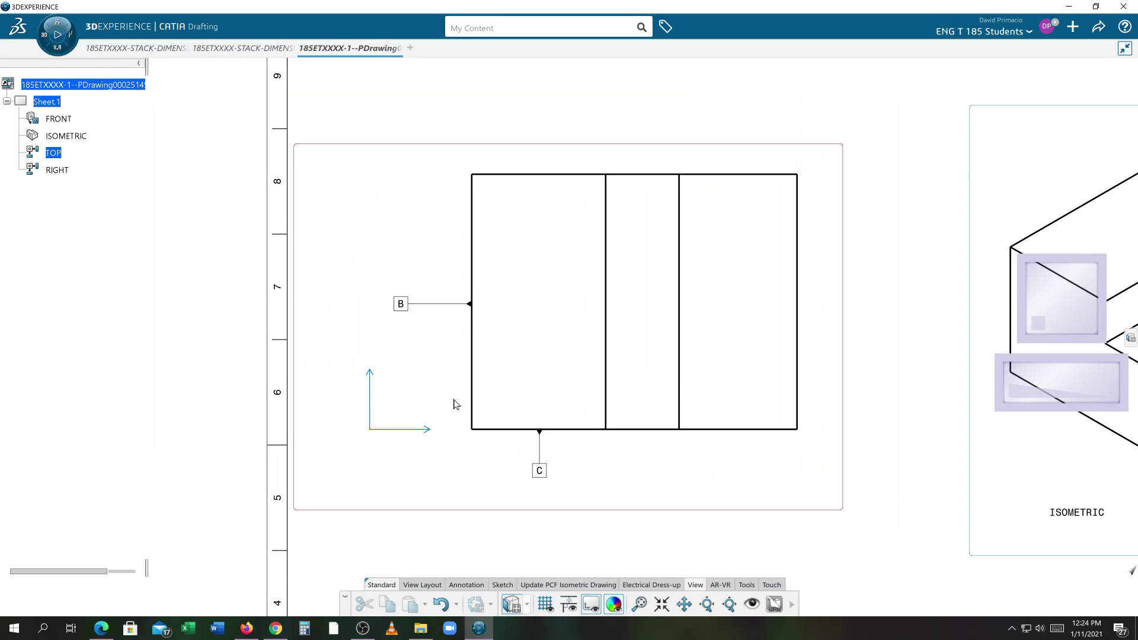
# Step: Move the TOP view's datum B label closer to the view's edge
pyautogui.click(405, 306)
pyautogui.moveTo(415, 305); pyautogui.dragTo(438, 308)
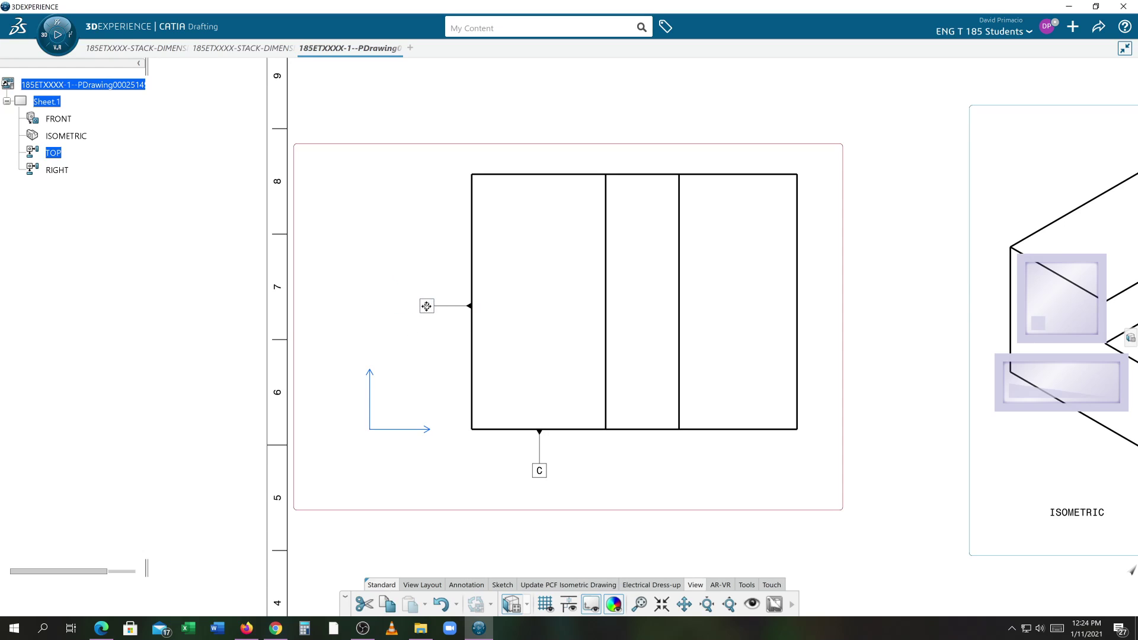
pyautogui.click(439, 375)
# Step: Add the text annotation "100" below the TOP view, beside its datum C label
pyautogui.moveTo(474, 480); pyautogui.dragTo(577, 358, button='middle')
pyautogui.scroll(3, 547, 397)
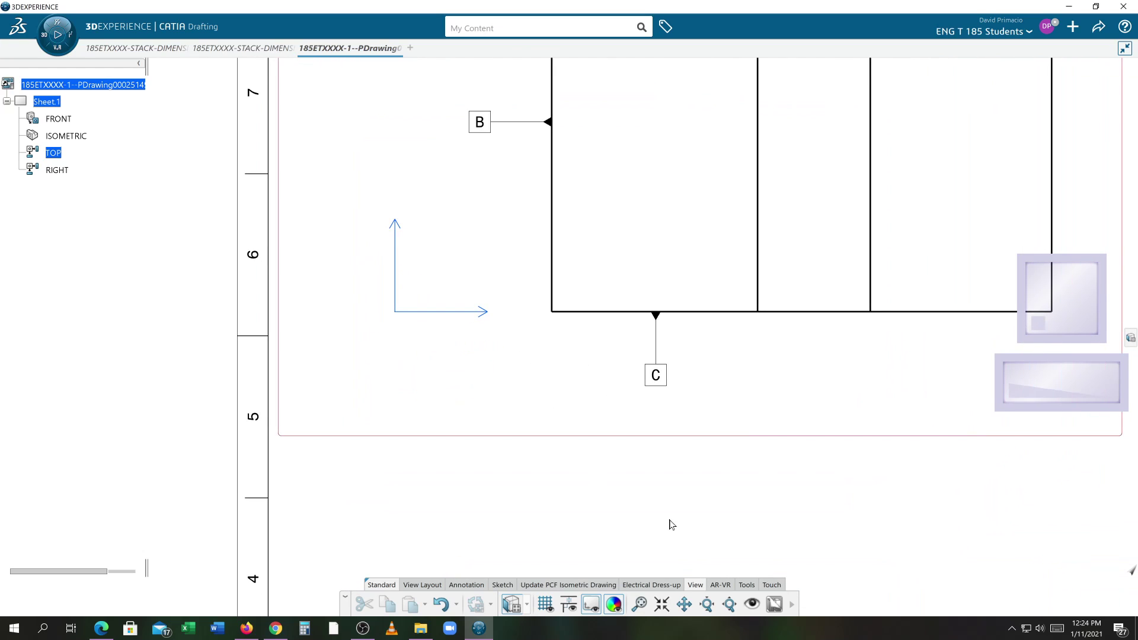
pyautogui.click(471, 586)
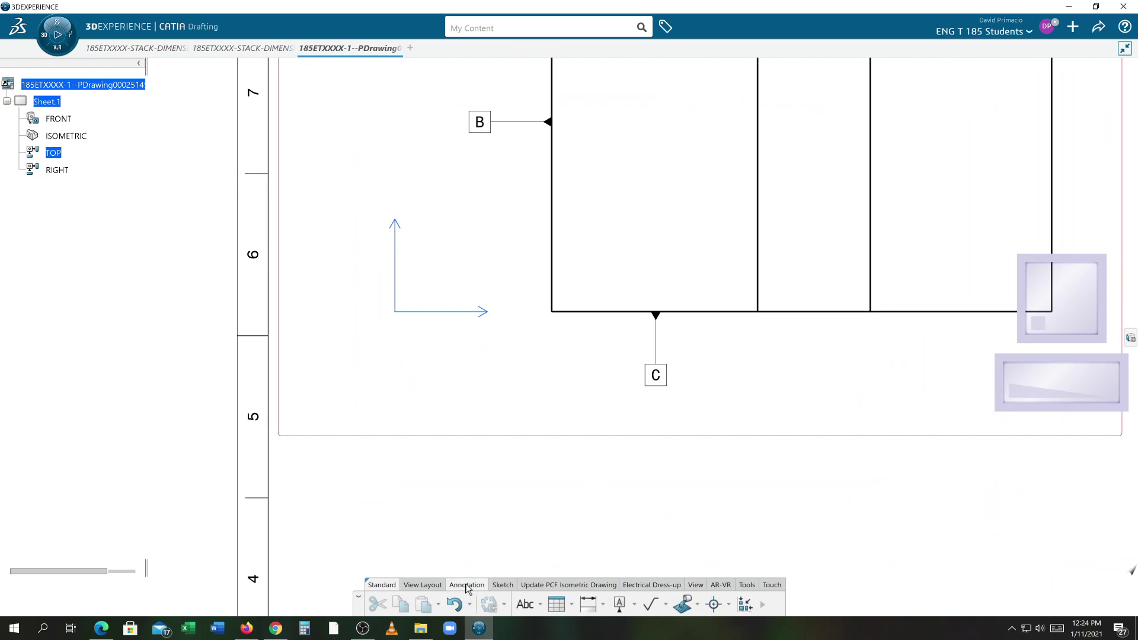
pyautogui.click(529, 603)
pyautogui.click(592, 379)
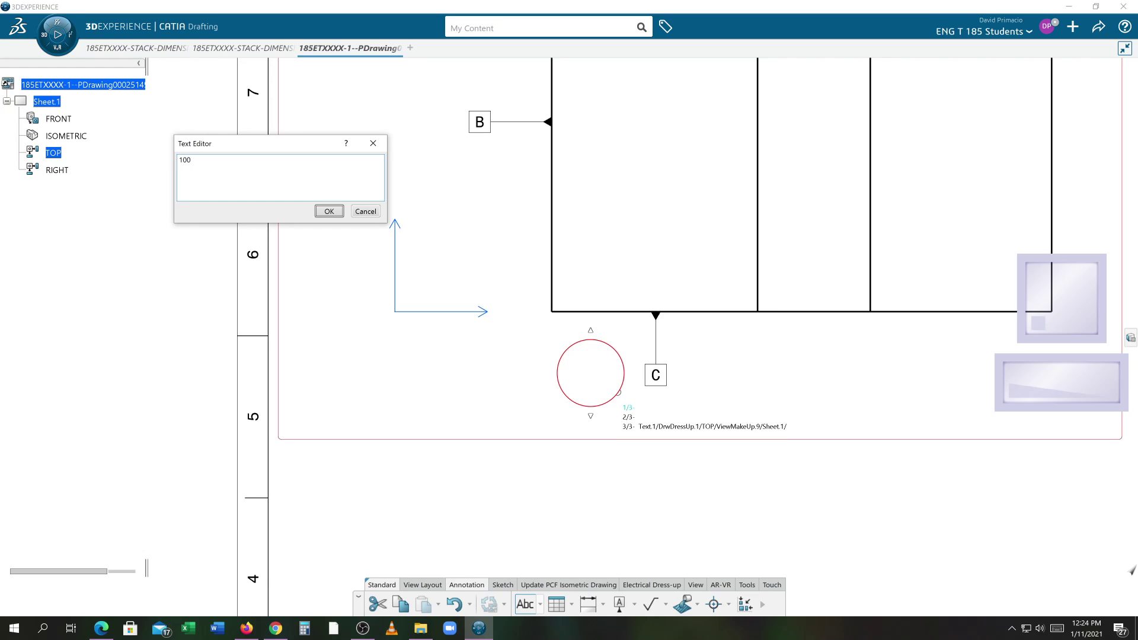
pyautogui.click(615, 422)
# Step: Display the Action Pad in the drawing window
pyautogui.moveTo(684, 401)
pyautogui.mouseDown(button='middle')
pyautogui.moveTo(636, 382)
pyautogui.moveTo(490, 368)
pyautogui.moveTo(529, 429)
pyautogui.mouseUp(button='middle')
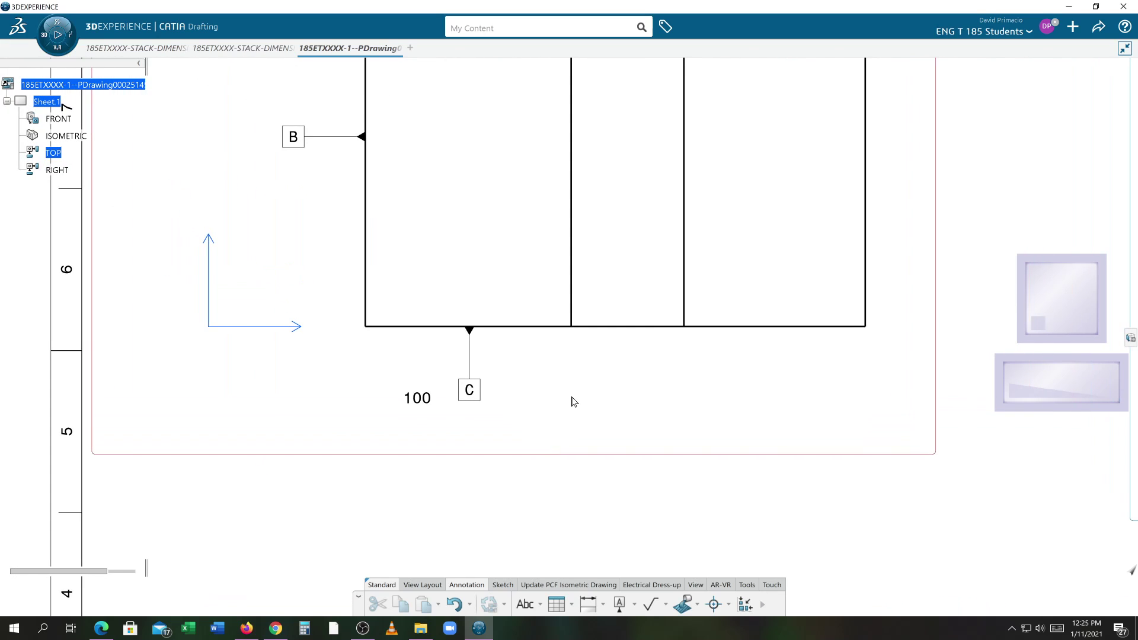
pyautogui.rightClick(573, 402)
pyautogui.moveTo(598, 452)
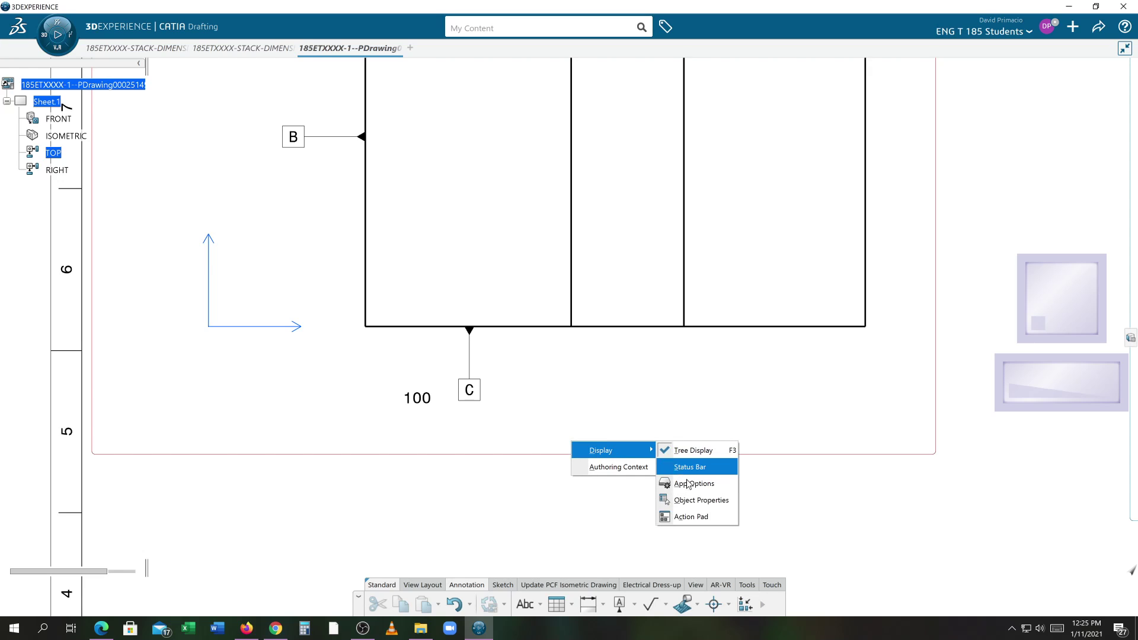
pyautogui.click(687, 516)
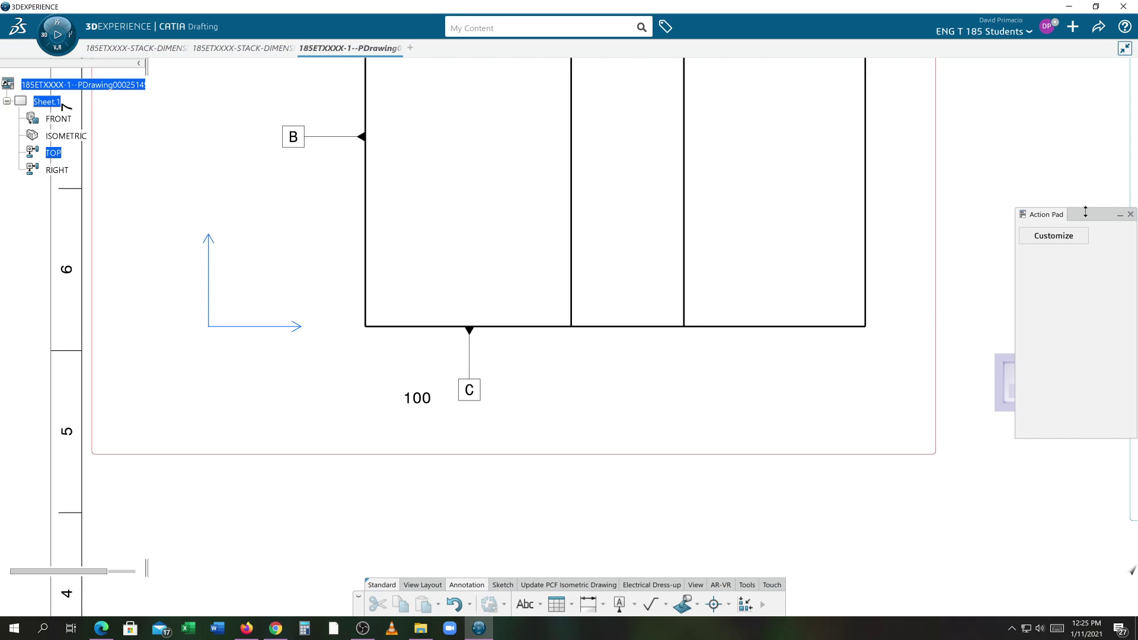
# Step: Select the "100" text beside the TOP view's datum C and close the Action Pad
pyautogui.moveTo(1082, 217); pyautogui.dragTo(834, 184)
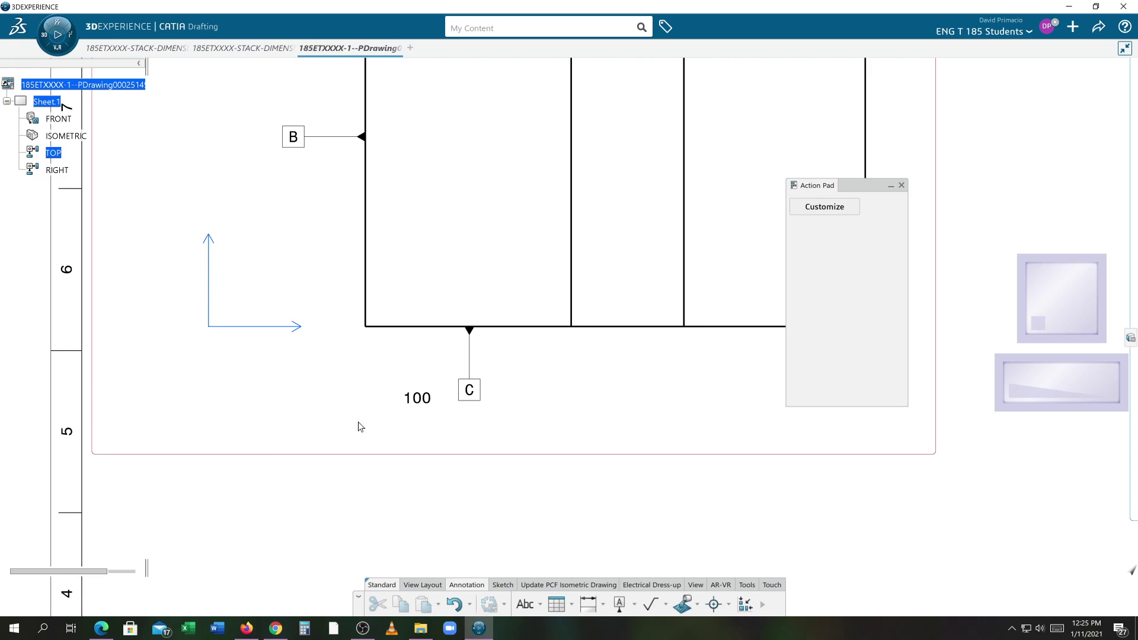
pyautogui.click(418, 397)
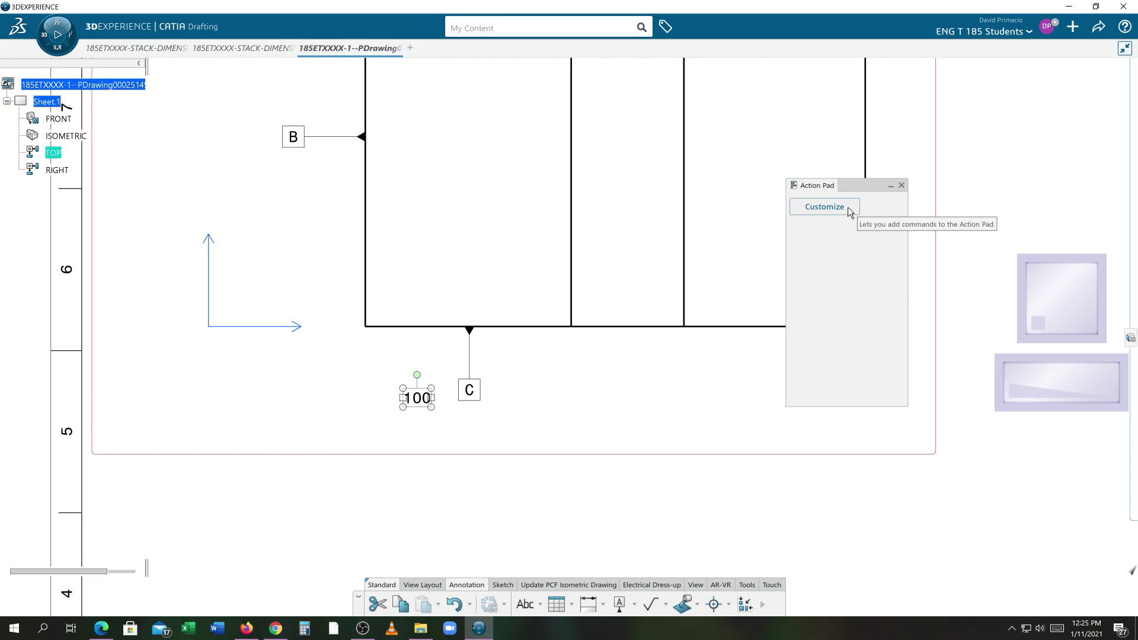
pyautogui.click(901, 185)
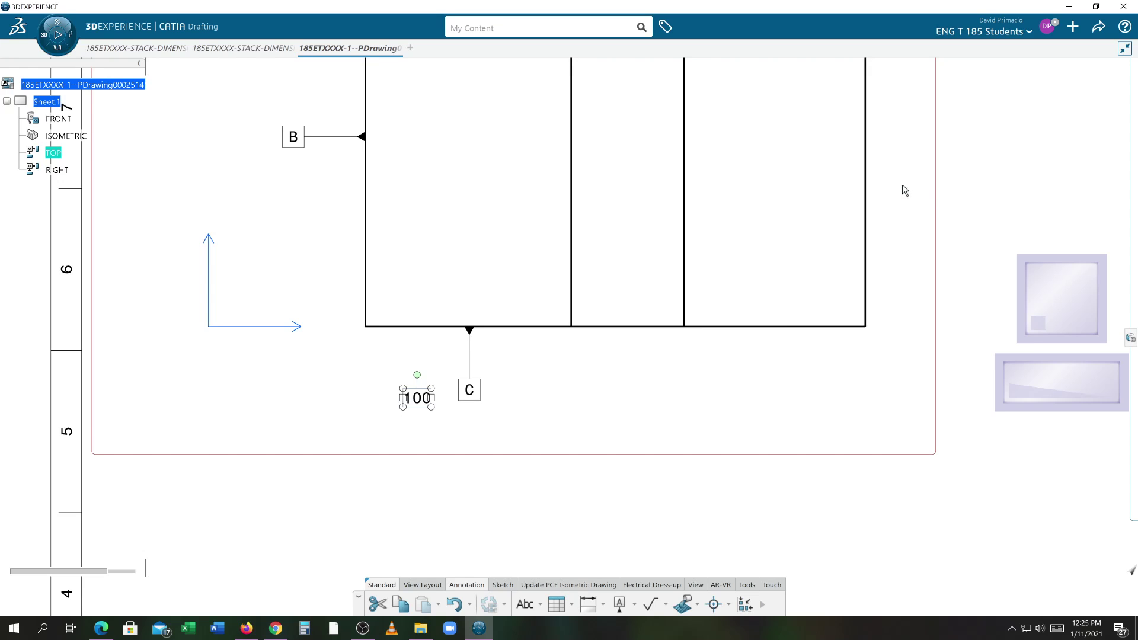
# Step: Display the Object Properties of the selected "100" text and place them over the TOP view
pyautogui.rightClick(600, 510)
pyautogui.moveTo(614, 559)
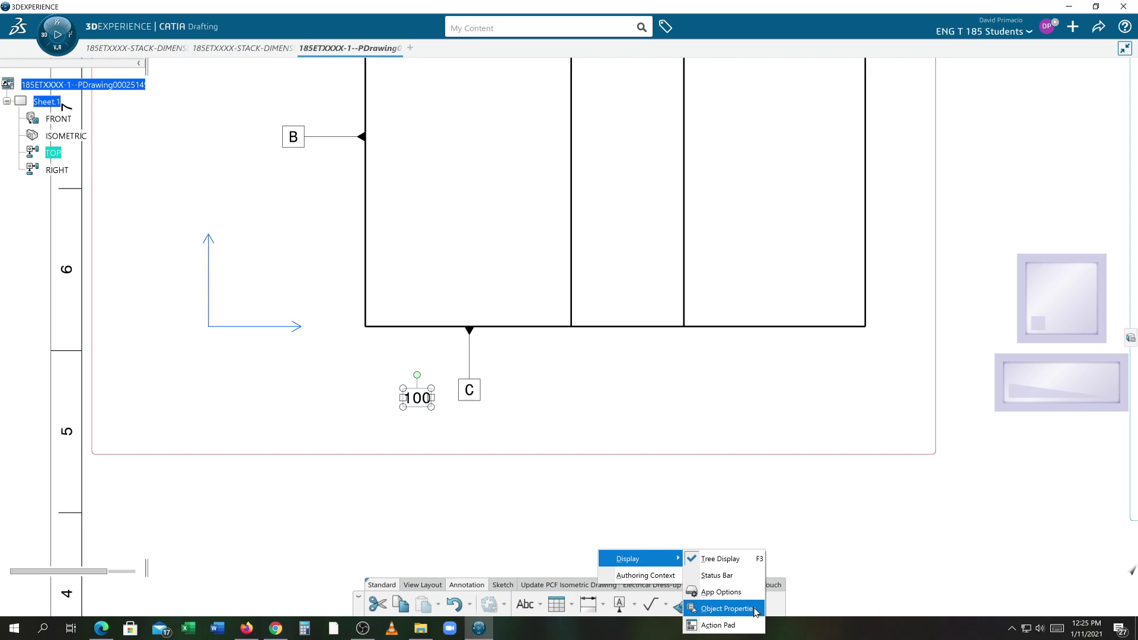
pyautogui.click(717, 575)
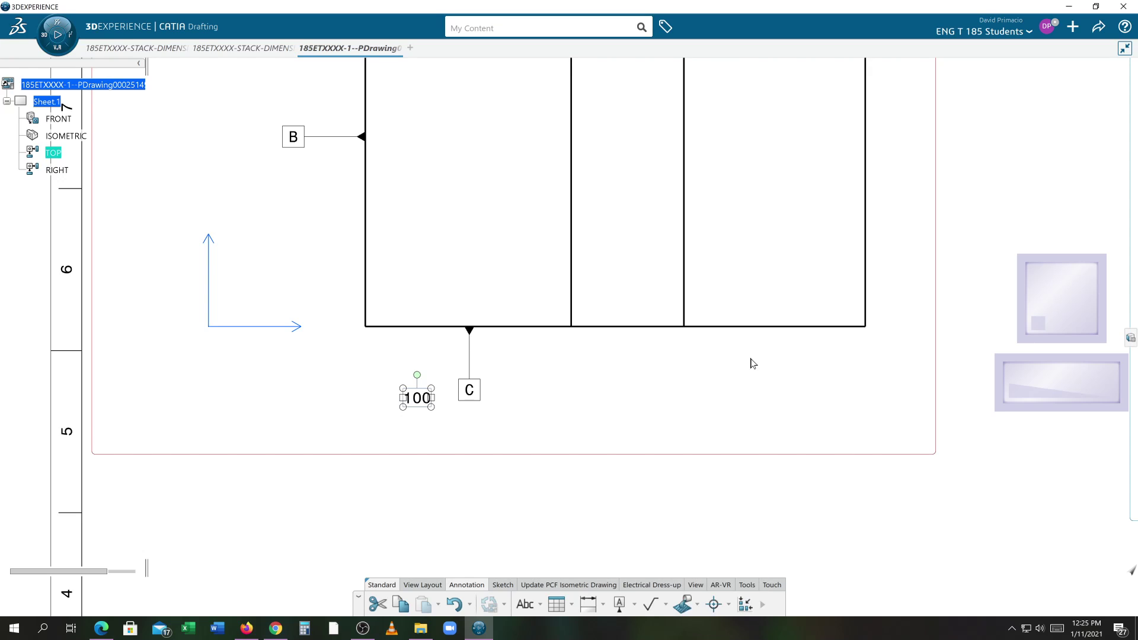
pyautogui.rightClick(585, 362)
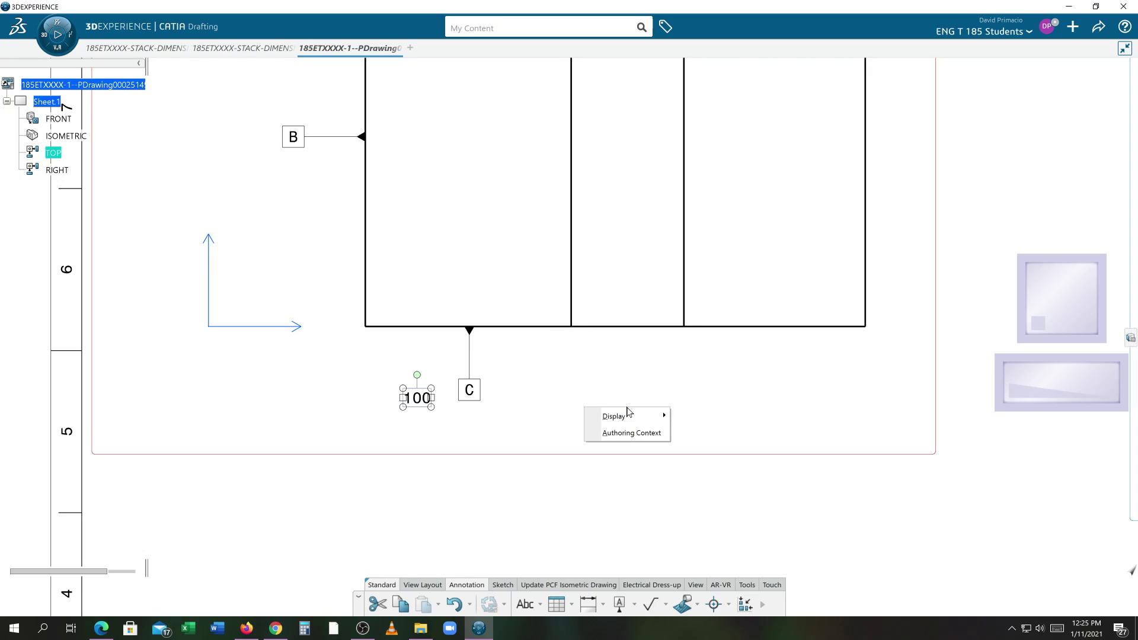
pyautogui.moveTo(632, 419)
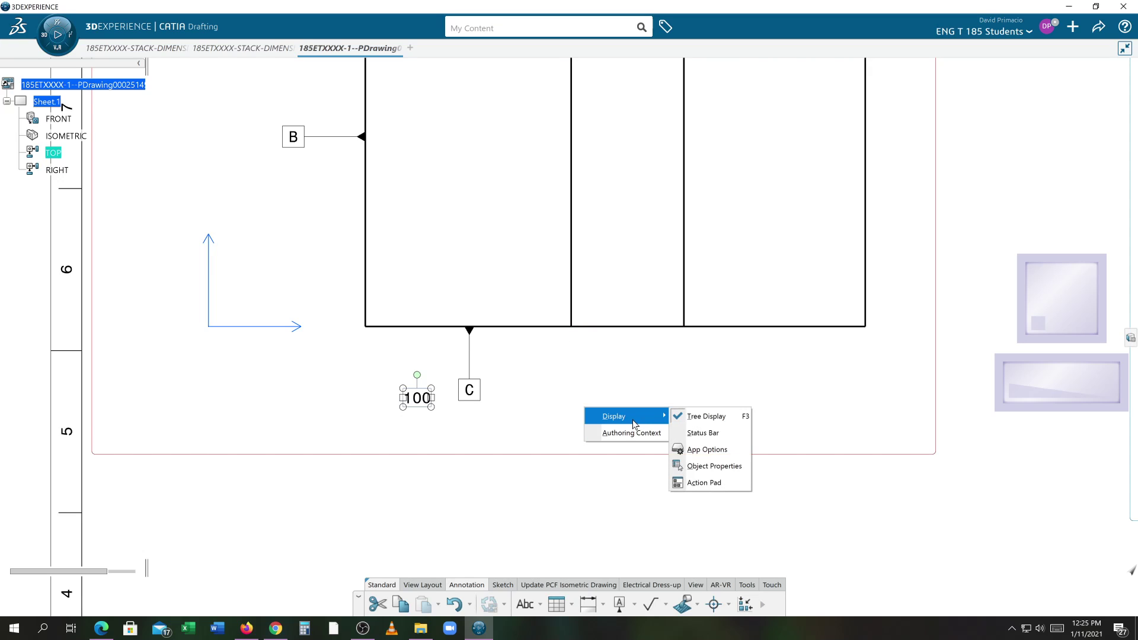
pyautogui.click(729, 471)
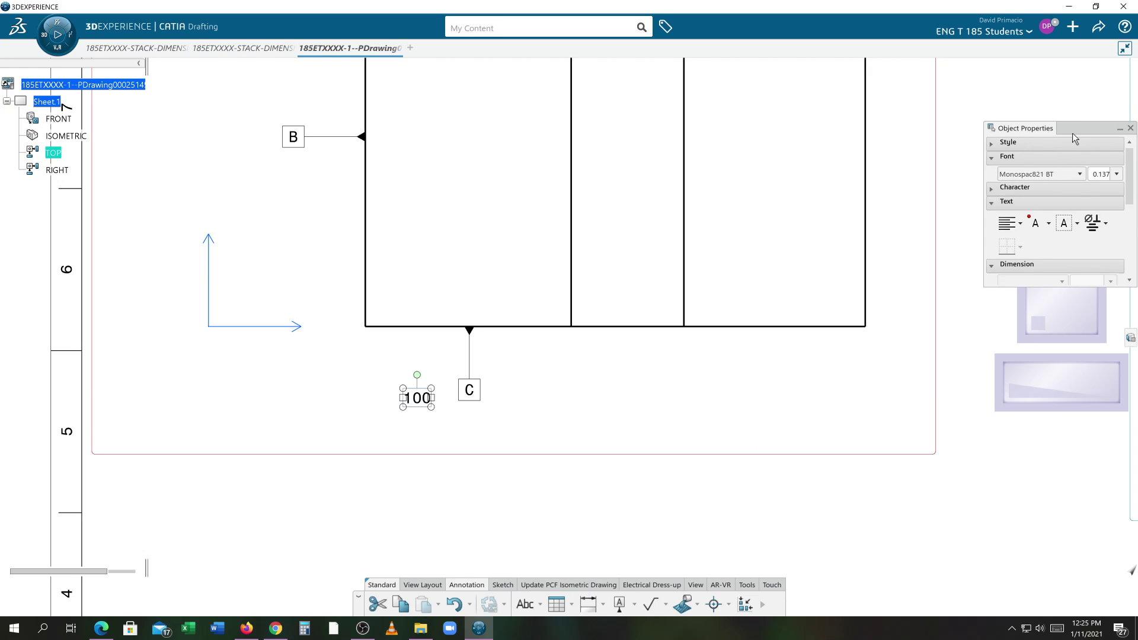
pyautogui.moveTo(1064, 133); pyautogui.dragTo(678, 192)
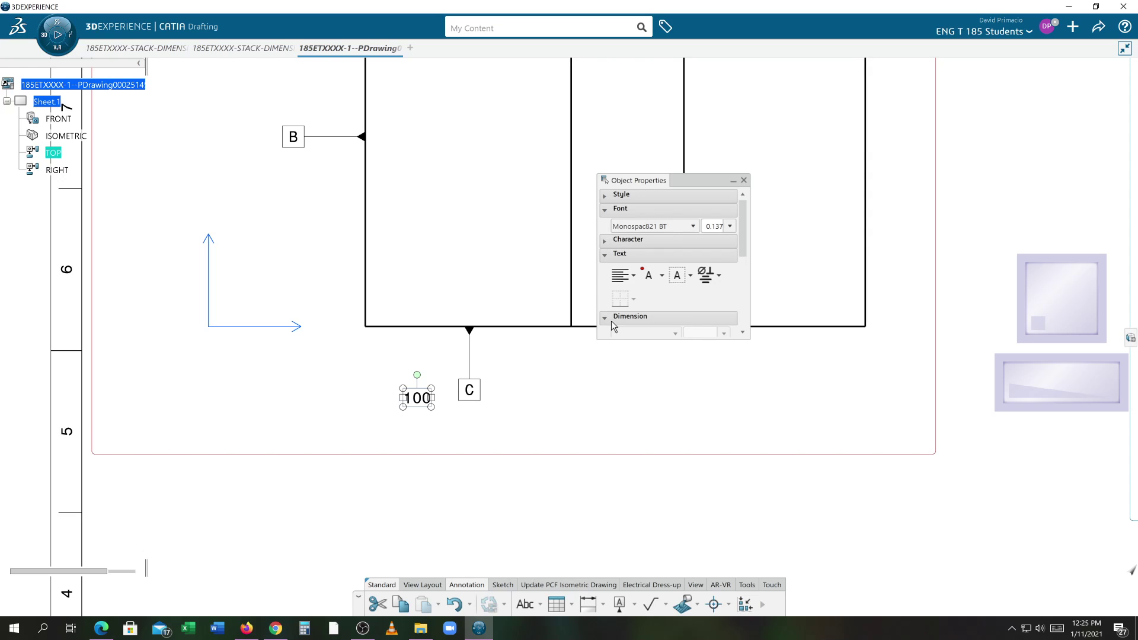
# Step: Apply the variable right-flag frame to the "100" text beside the TOP view's datum C
pyautogui.scroll(-3, 744, 279)
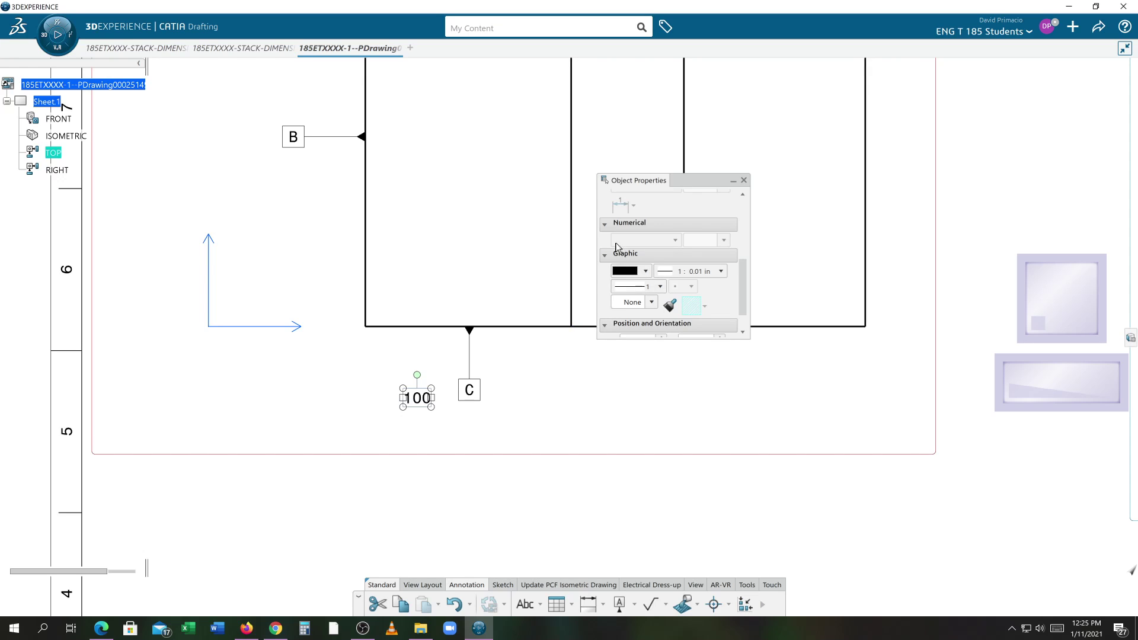
pyautogui.click(604, 325)
pyautogui.scroll(5, 642, 259)
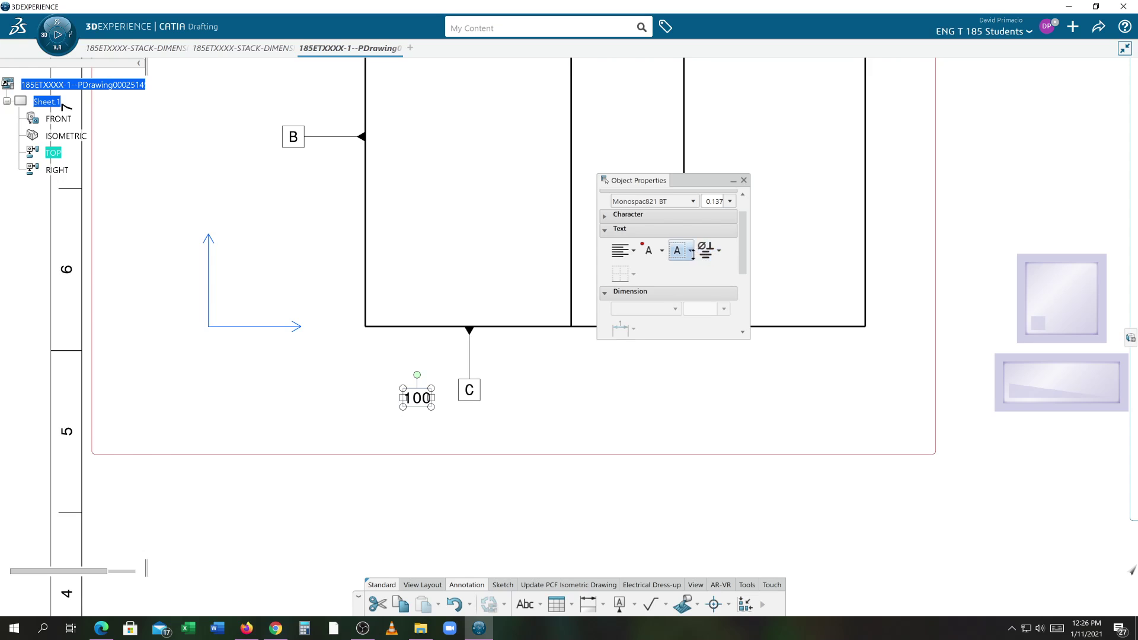
pyautogui.click(691, 251)
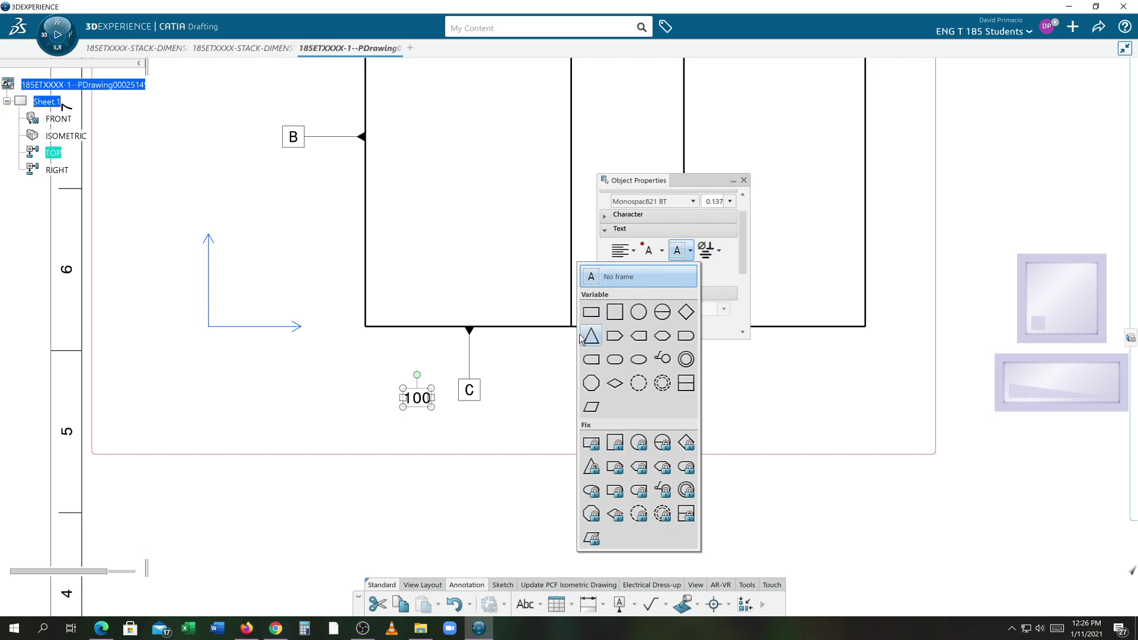
pyautogui.click(617, 336)
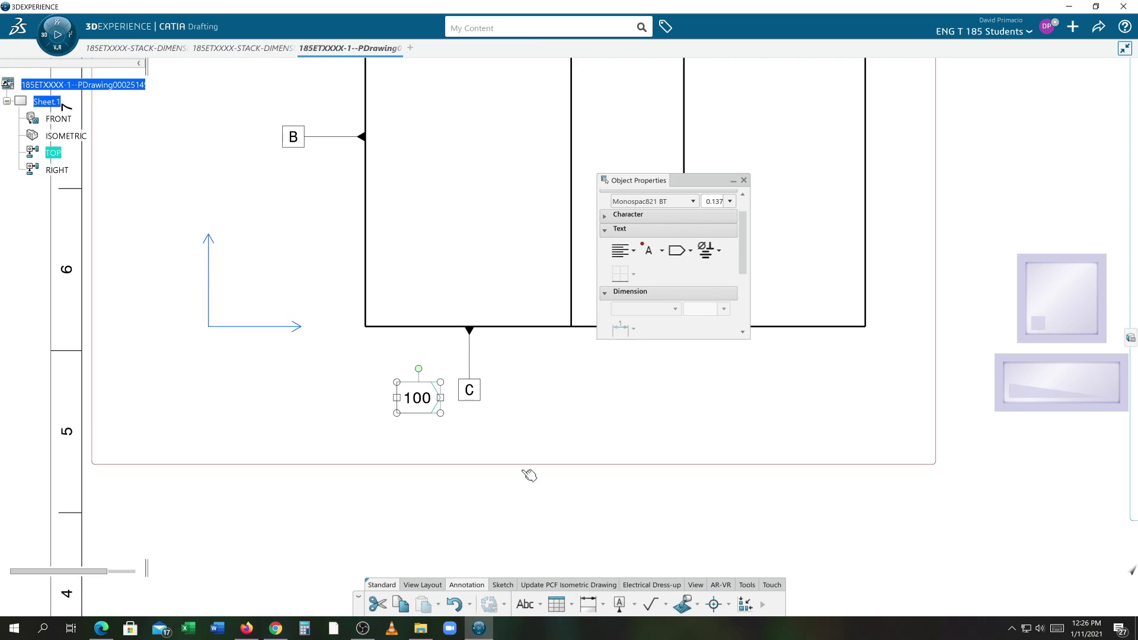
# Step: Add the text "100" beside the TOP view's datum B label and give it a variable right-flag frame
pyautogui.click(529, 603)
pyautogui.click(220, 129)
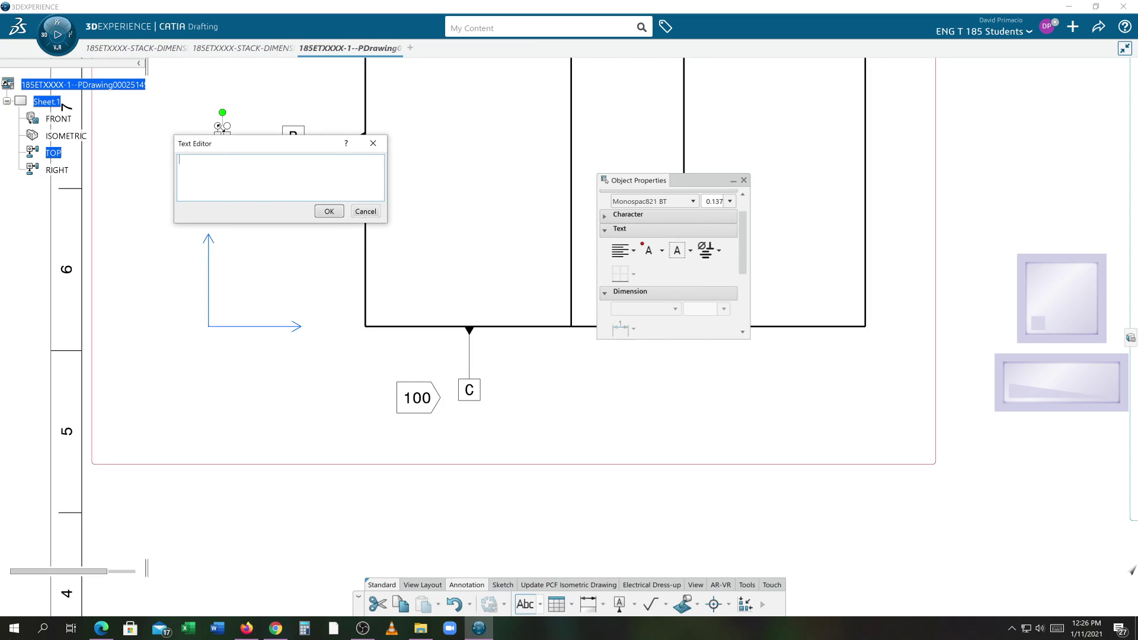
pyautogui.write('100')
pyautogui.click(329, 211)
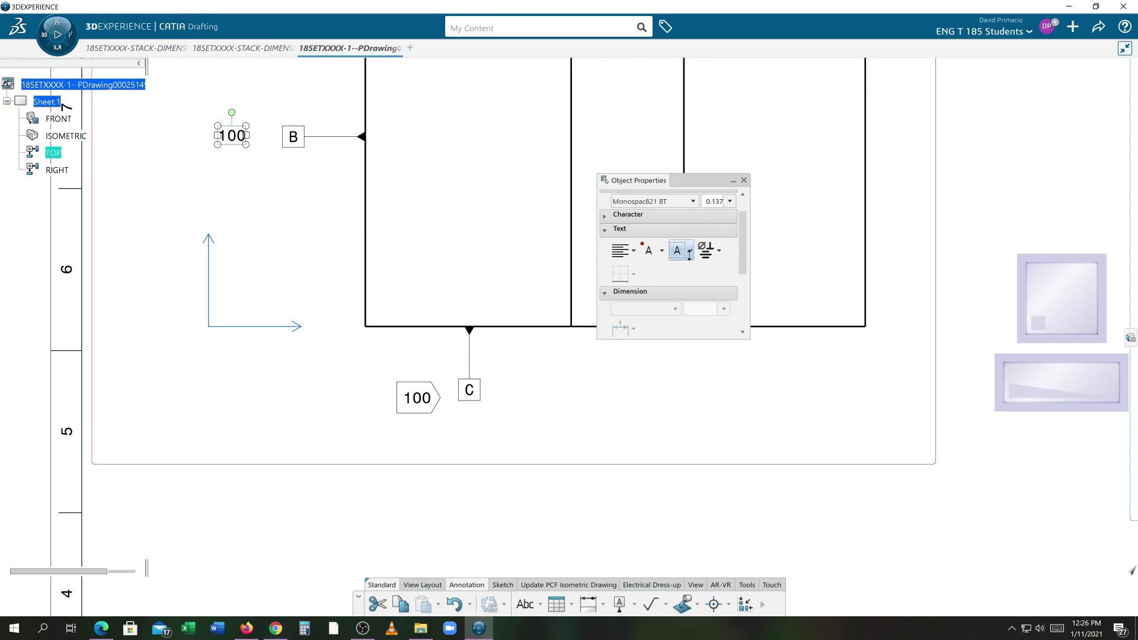
pyautogui.click(689, 252)
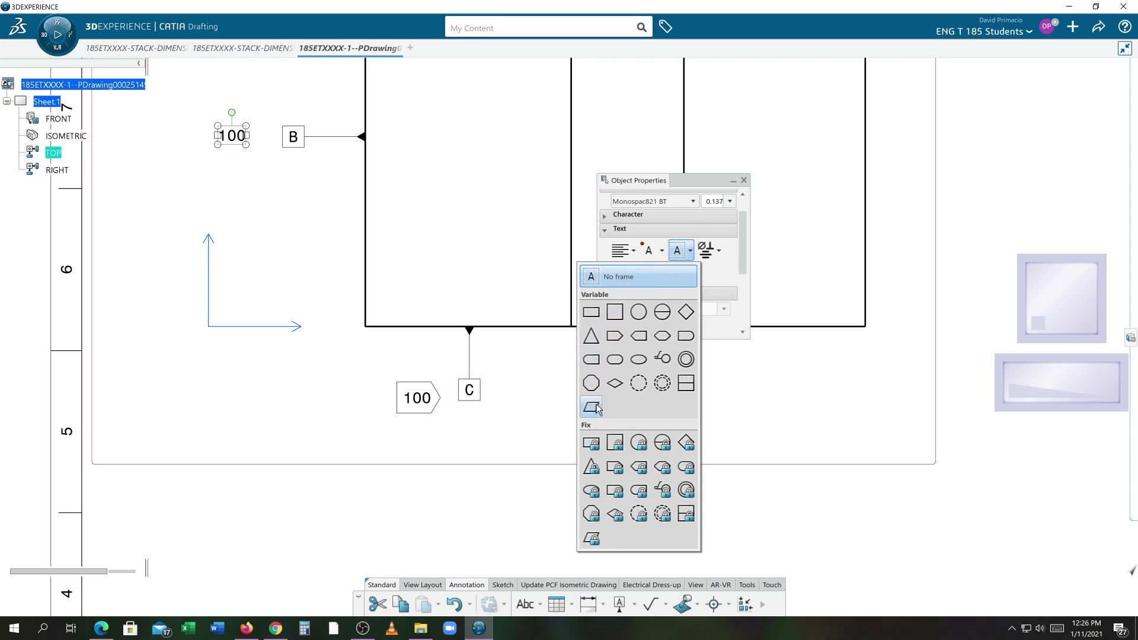
pyautogui.click(615, 336)
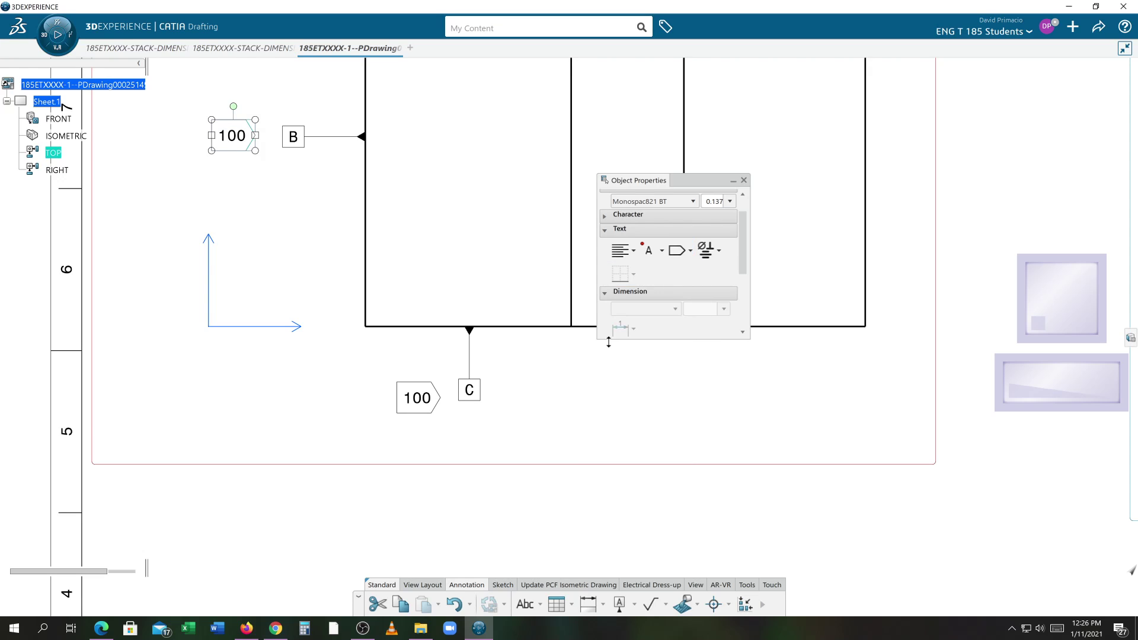
pyautogui.click(371, 280)
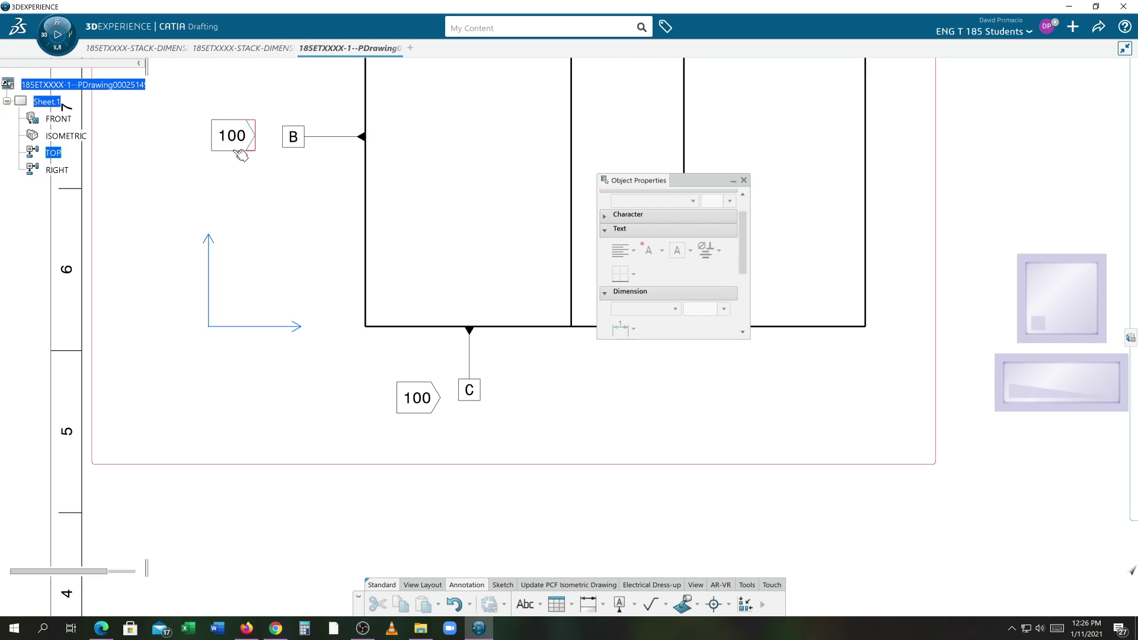
# Step: Move the TOP view's two framed "100" texts closer to their datum B and C labels
pyautogui.moveTo(241, 155); pyautogui.dragTo(255, 153)
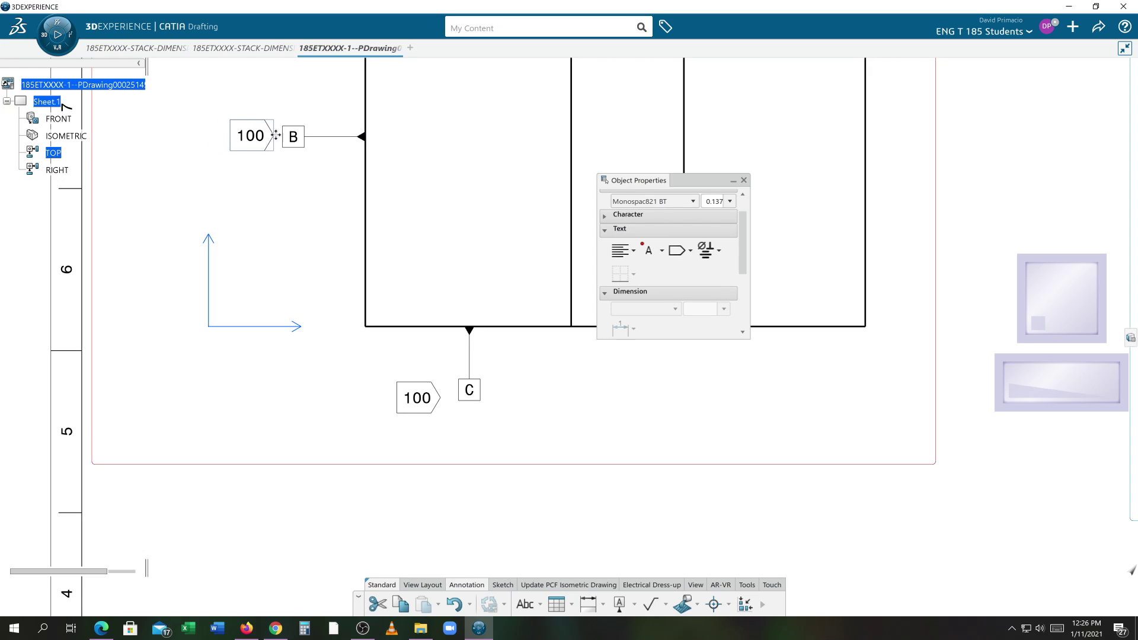
pyautogui.click(359, 344)
pyautogui.moveTo(415, 380); pyautogui.dragTo(425, 371)
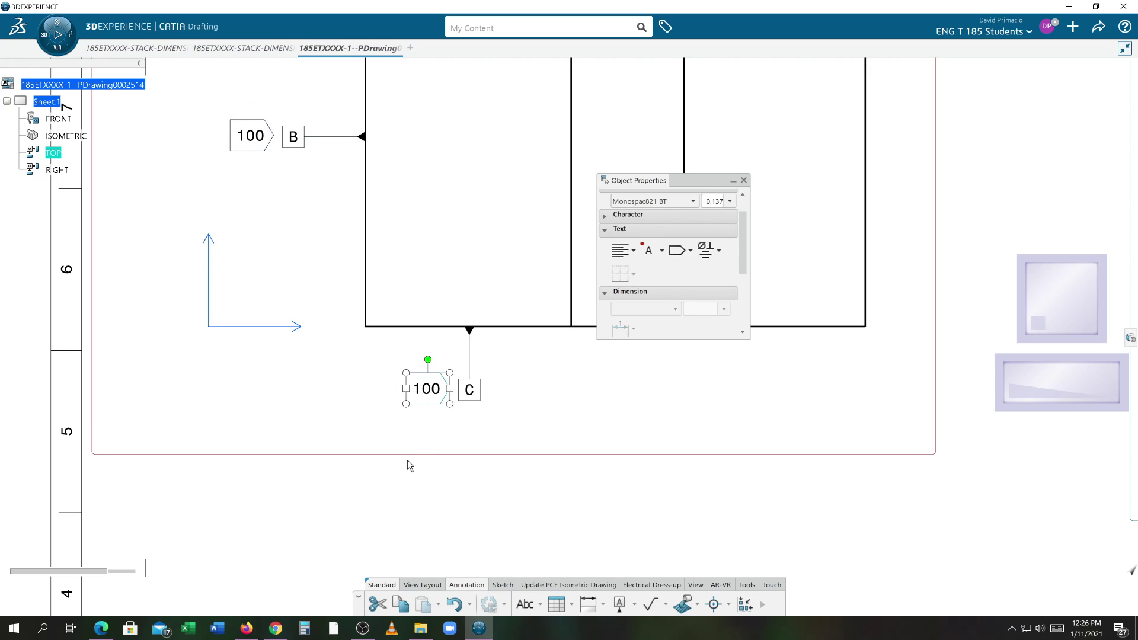
# Step: Switch Sheet.1 to background editing
pyautogui.scroll(-5, 401, 449)
pyautogui.scroll(3, 503, 428)
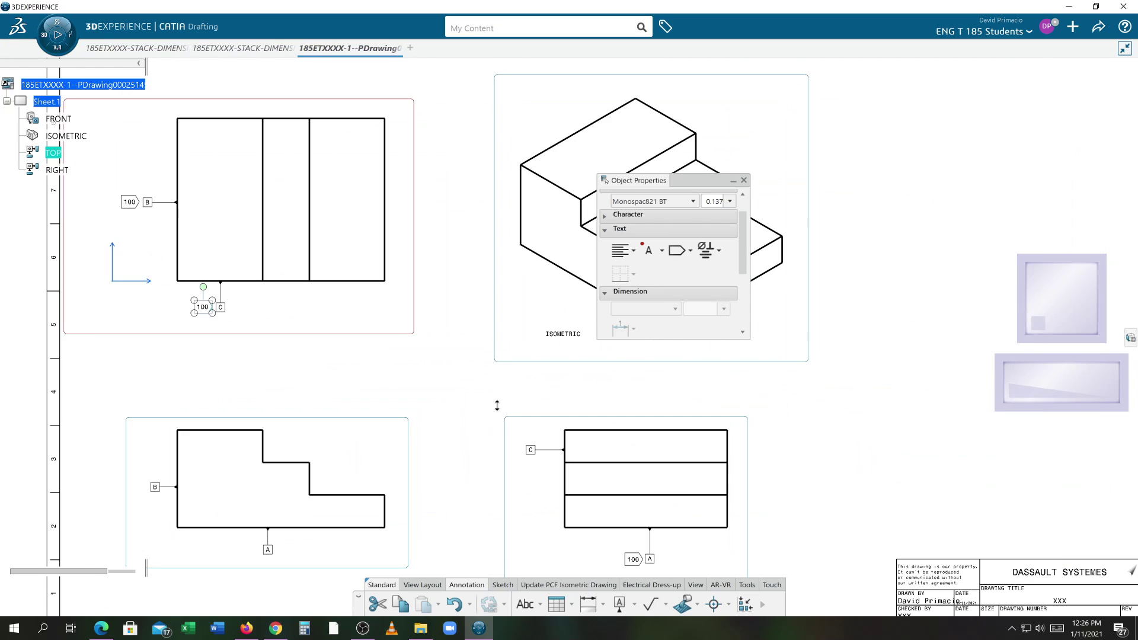
pyautogui.moveTo(502, 393); pyautogui.dragTo(495, 320, button='middle')
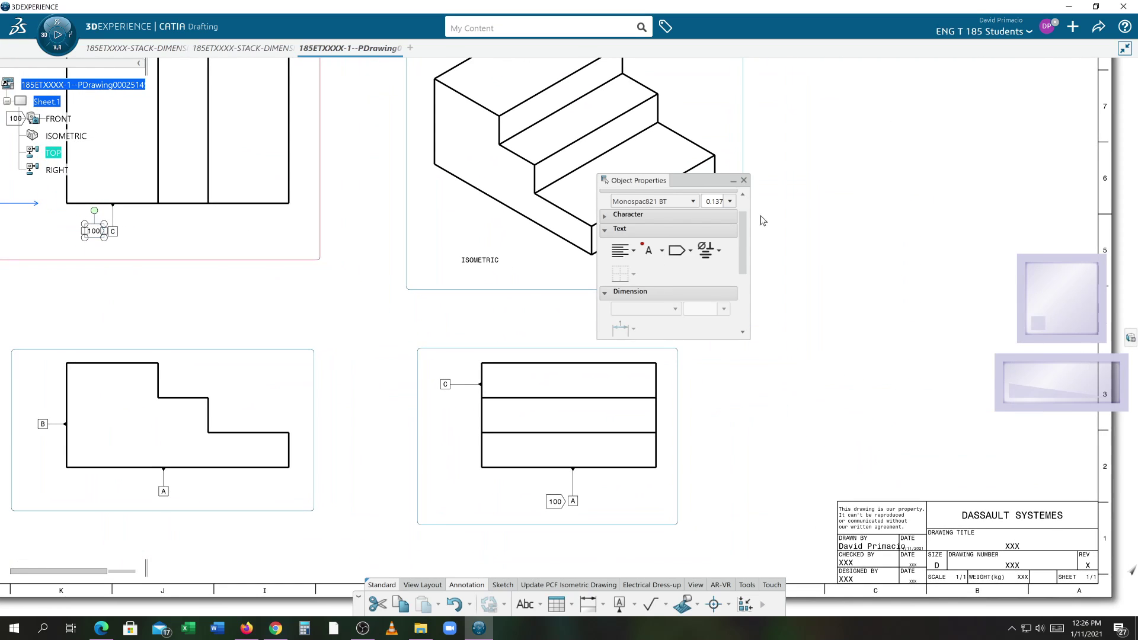
pyautogui.moveTo(770, 267); pyautogui.dragTo(652, 208, button='middle')
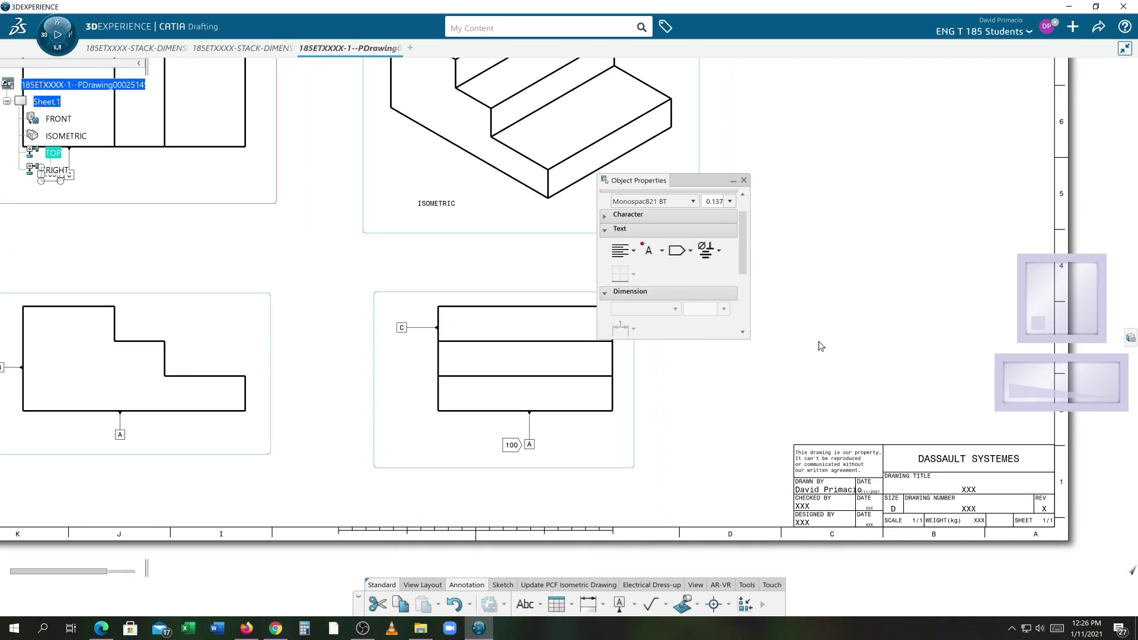
pyautogui.moveTo(822, 349)
pyautogui.mouseDown(button='middle')
pyautogui.moveTo(735, 413)
pyautogui.moveTo(726, 386)
pyautogui.moveTo(695, 401)
pyautogui.moveTo(756, 367)
pyautogui.mouseUp(button='middle')
pyautogui.moveTo(744, 409)
pyautogui.mouseDown(button='middle')
pyautogui.moveTo(727, 364)
pyautogui.moveTo(681, 358)
pyautogui.mouseUp(button='middle')
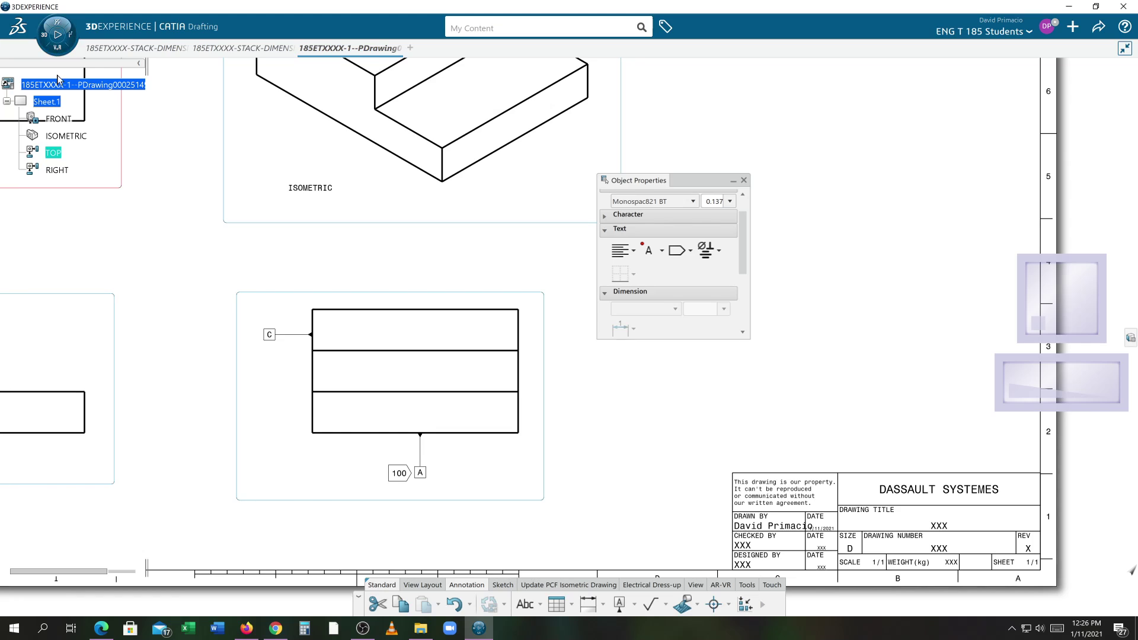
pyautogui.rightClick(48, 102)
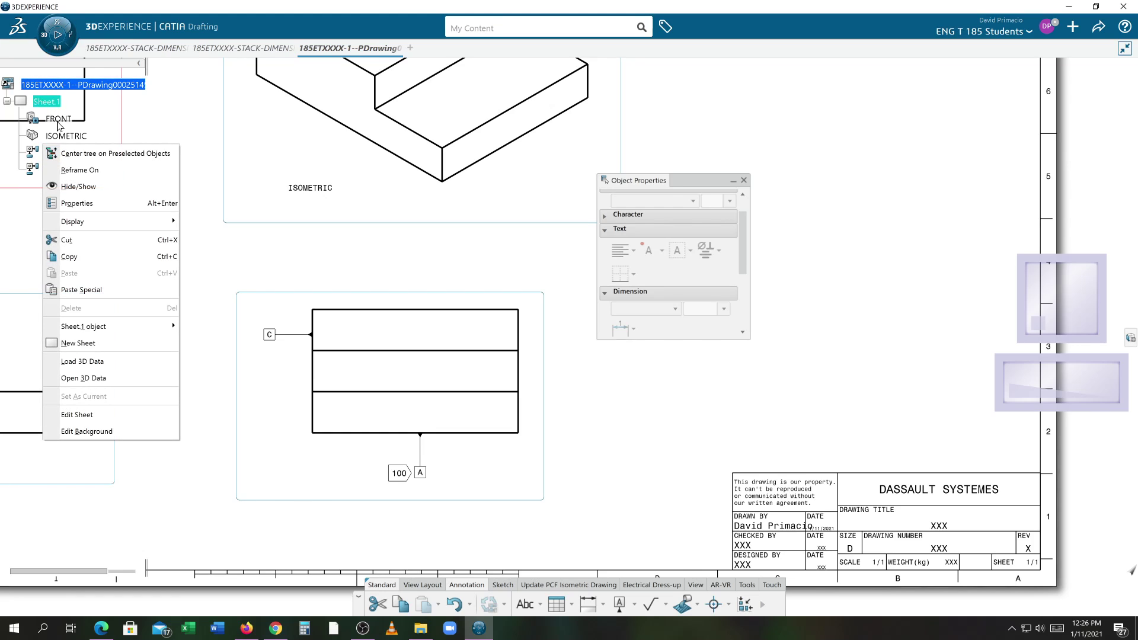
pyautogui.click(71, 432)
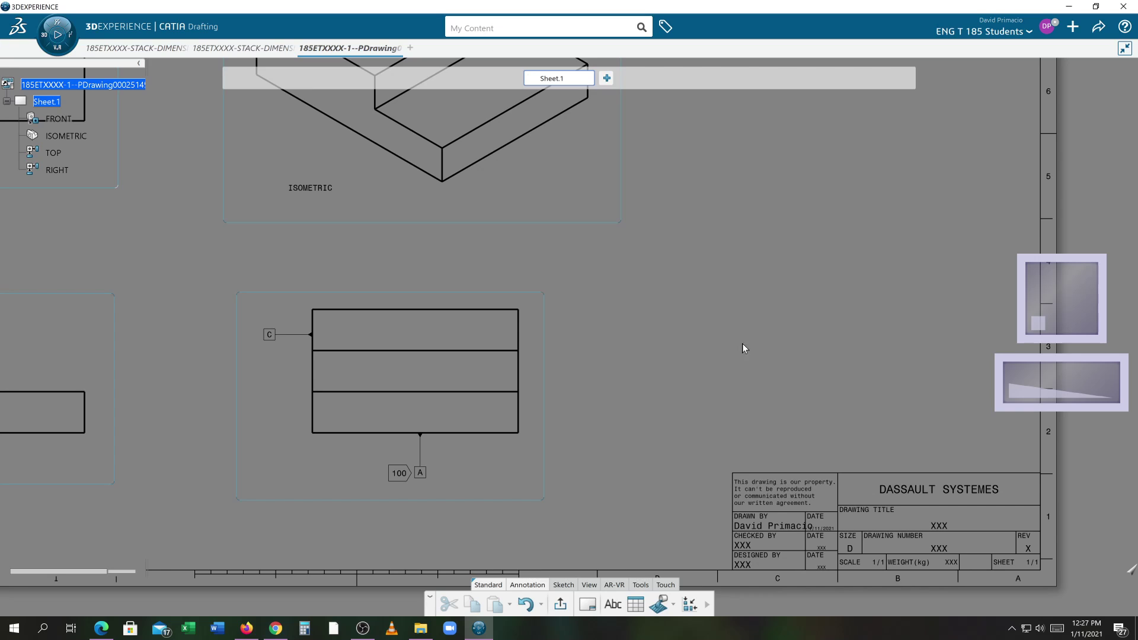
# Step: Add the text "100" to the sheet background, in the empty area above the title block
pyautogui.moveTo(745, 348); pyautogui.dragTo(627, 353, button='middle')
pyautogui.moveTo(612, 431); pyautogui.dragTo(637, 396, button='middle')
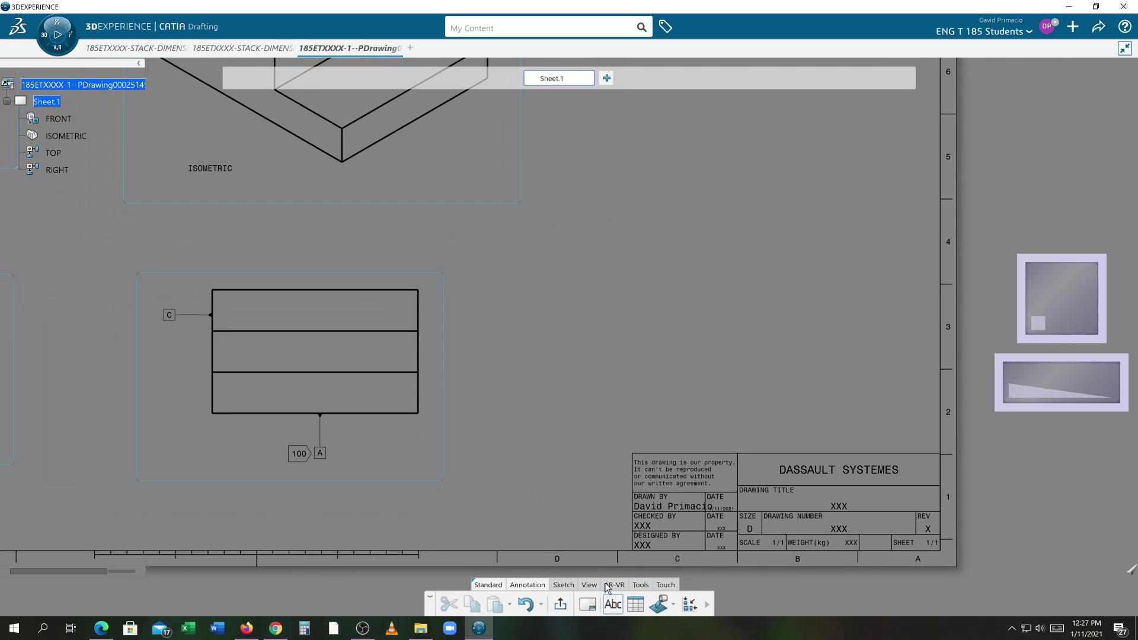
pyautogui.click(652, 291)
pyautogui.write('100')
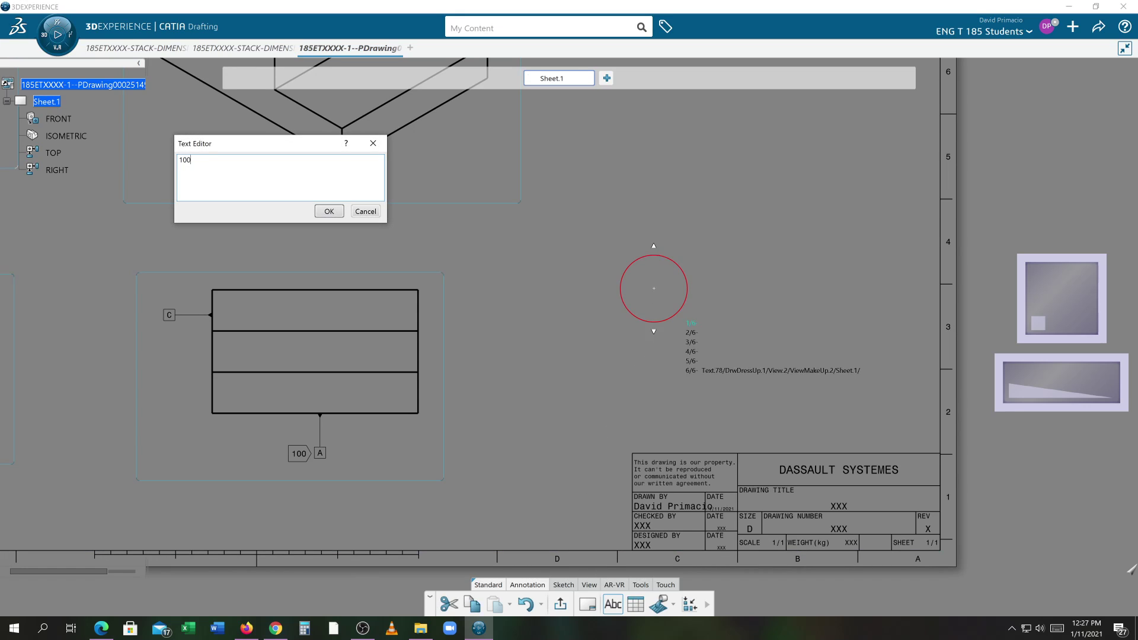
pyautogui.click(659, 291)
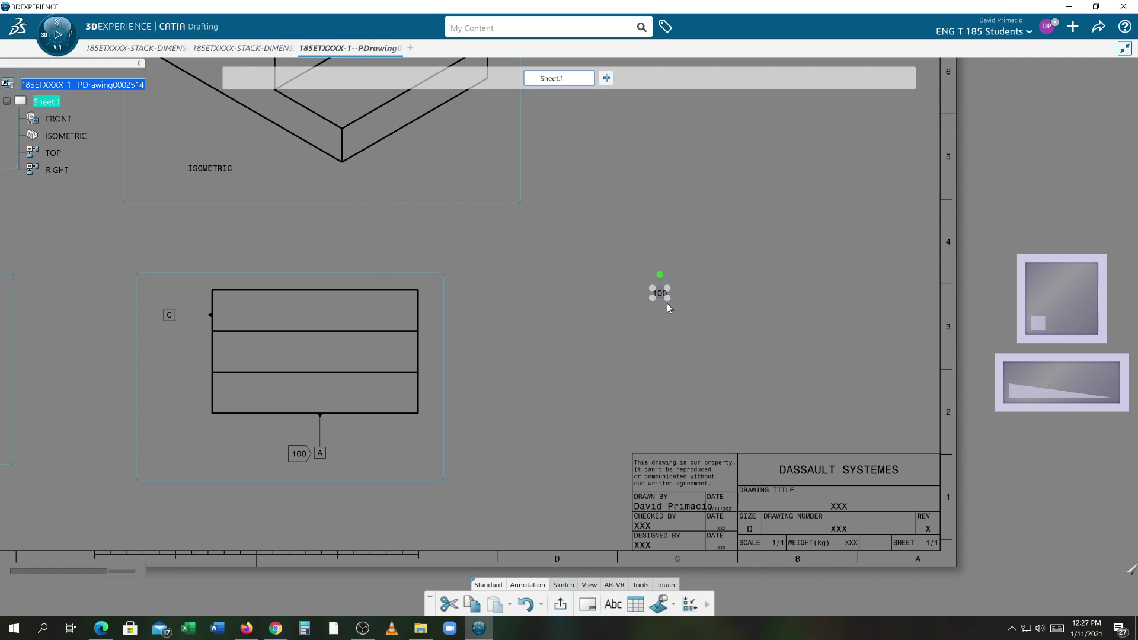
# Step: Display the object properties and apply the variable right-flag frame to the background "100" text
pyautogui.rightClick(688, 350)
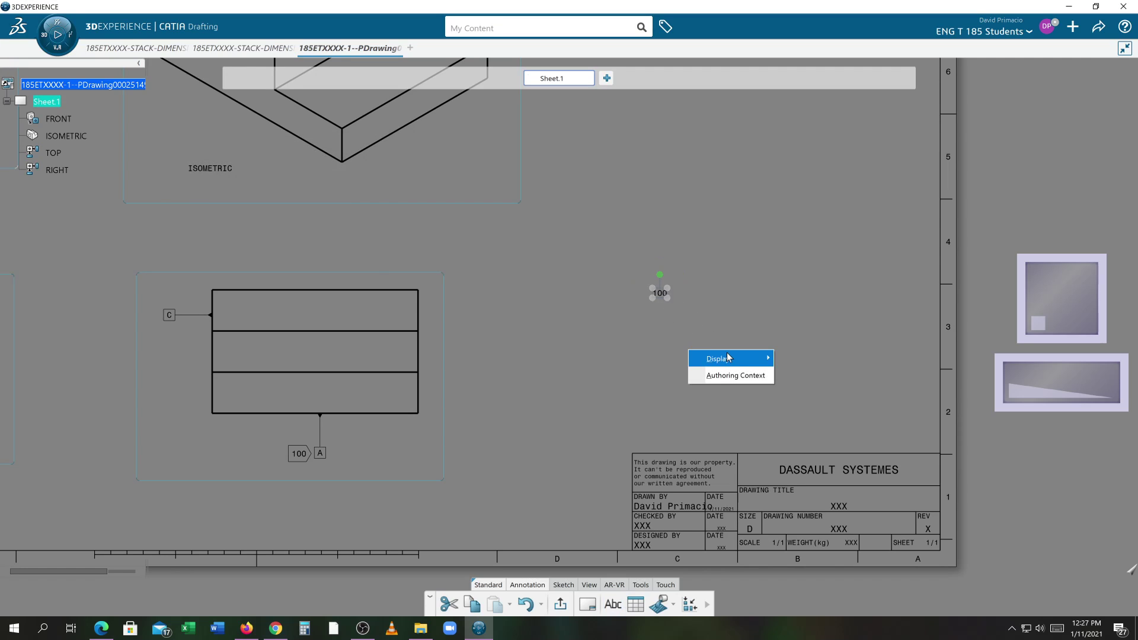
pyautogui.moveTo(727, 357)
pyautogui.click(810, 409)
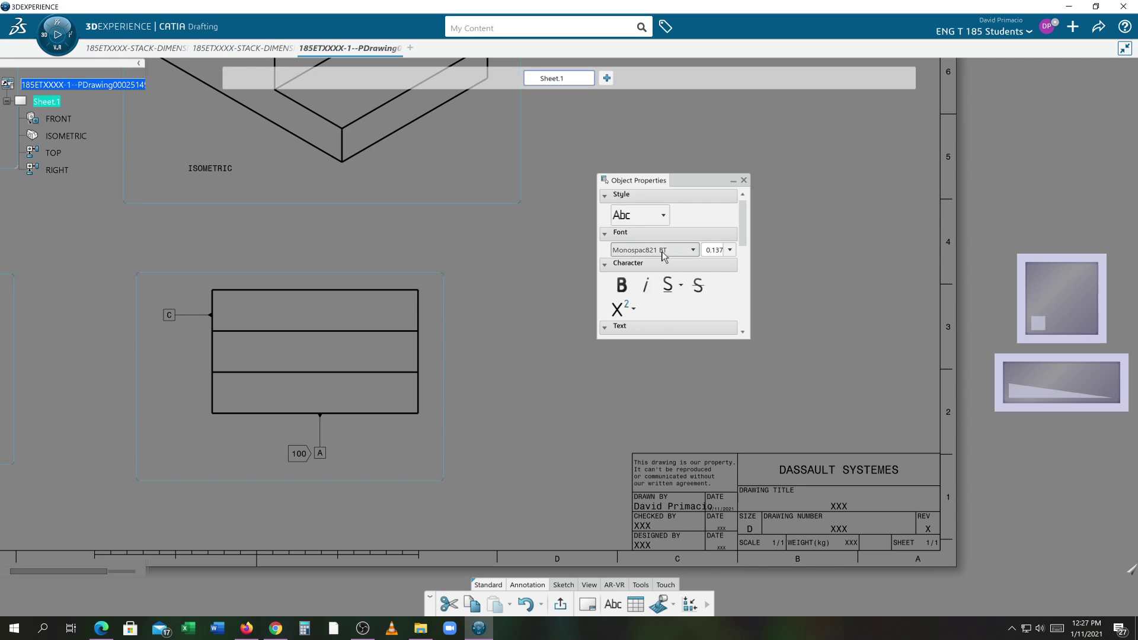
pyautogui.moveTo(704, 182); pyautogui.dragTo(974, 161)
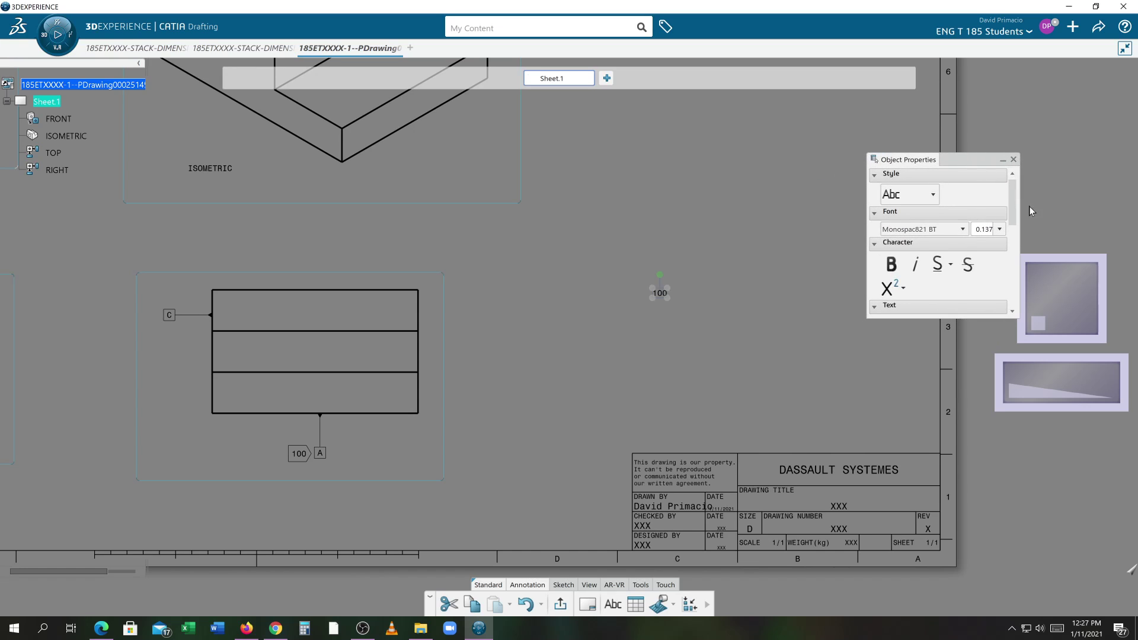
pyautogui.click(923, 214)
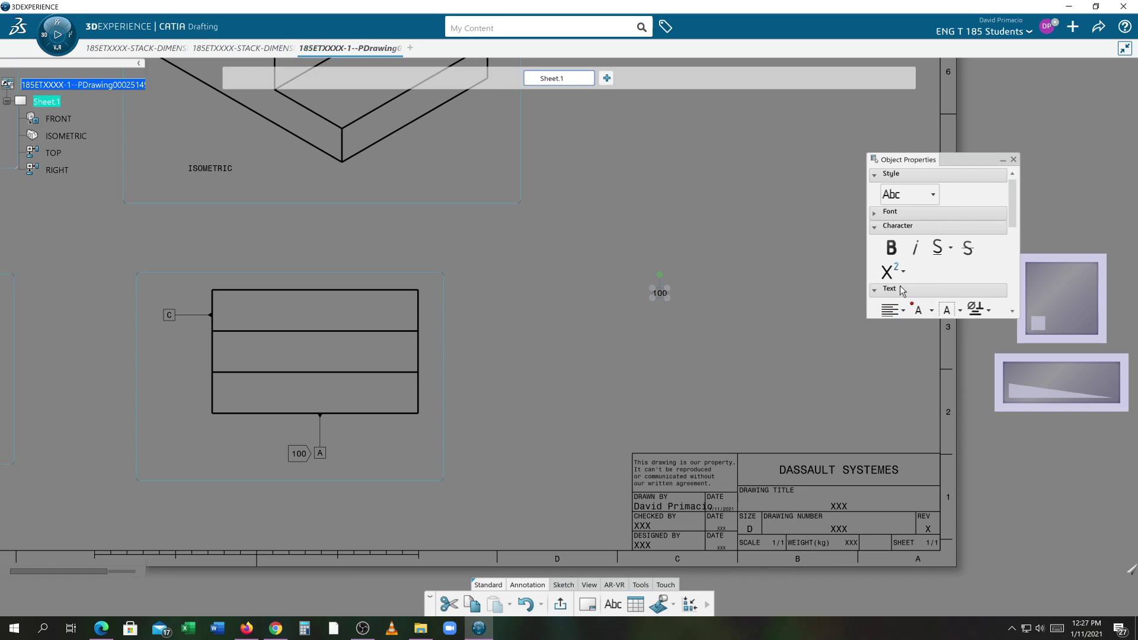
pyautogui.scroll(-2, 1011, 314)
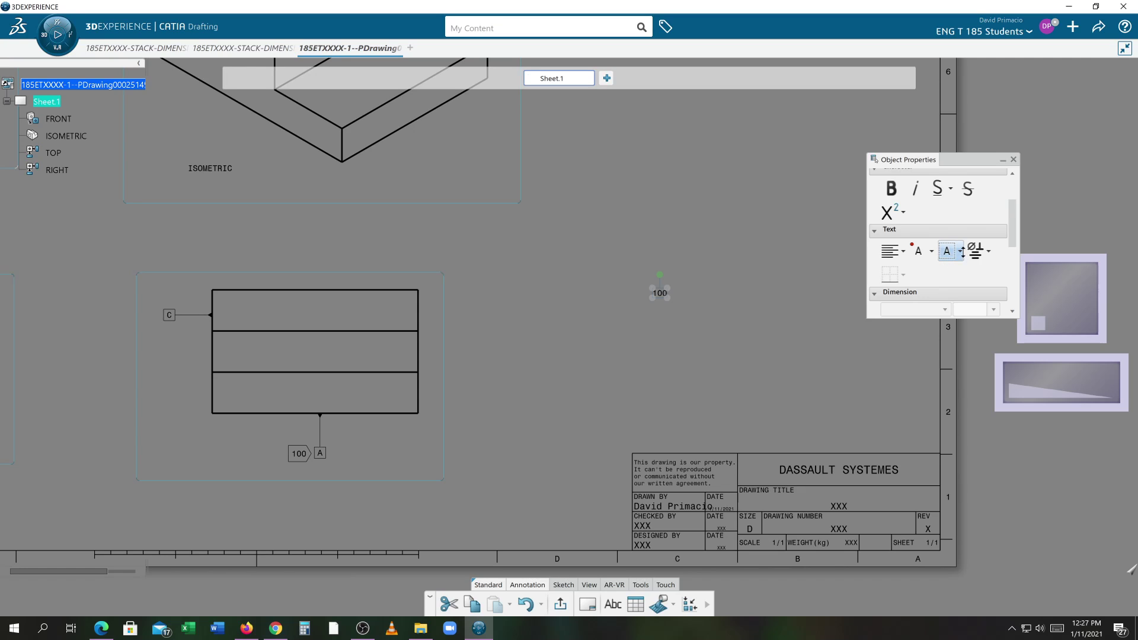
pyautogui.click(961, 252)
pyautogui.click(879, 343)
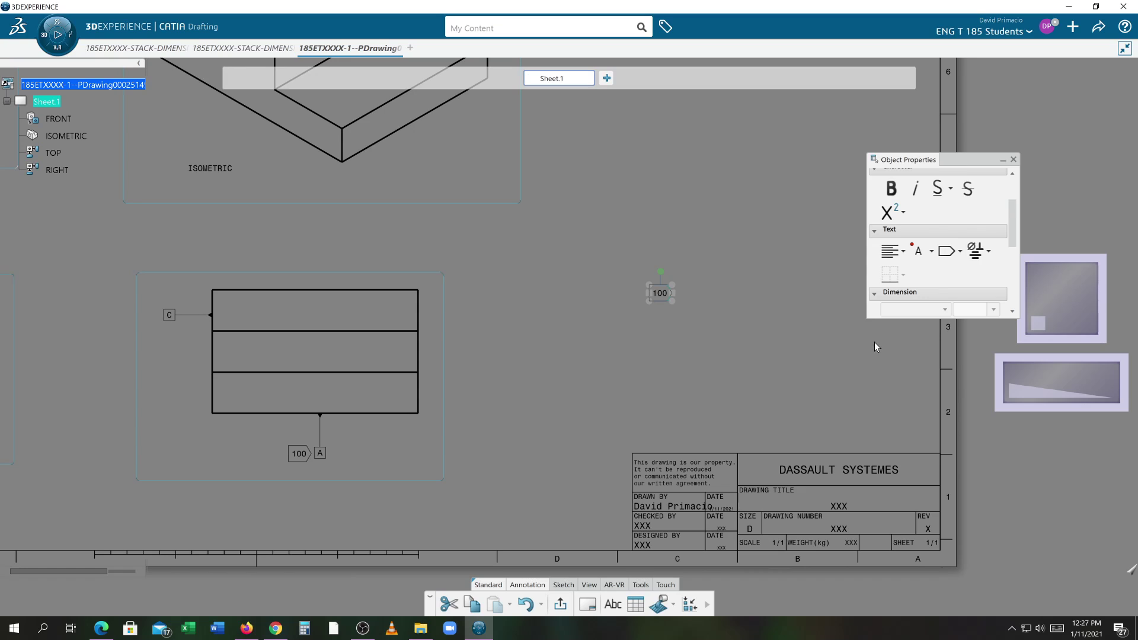
# Step: Beside the background "100" flag, add the text "THIS FLAG NOTE IS TO DEMONSTRATE KNOWLEDGE OF DATUM PLANES AND IS REFERENCE ONLY", copied from the browser's assignment page
pyautogui.click(665, 401)
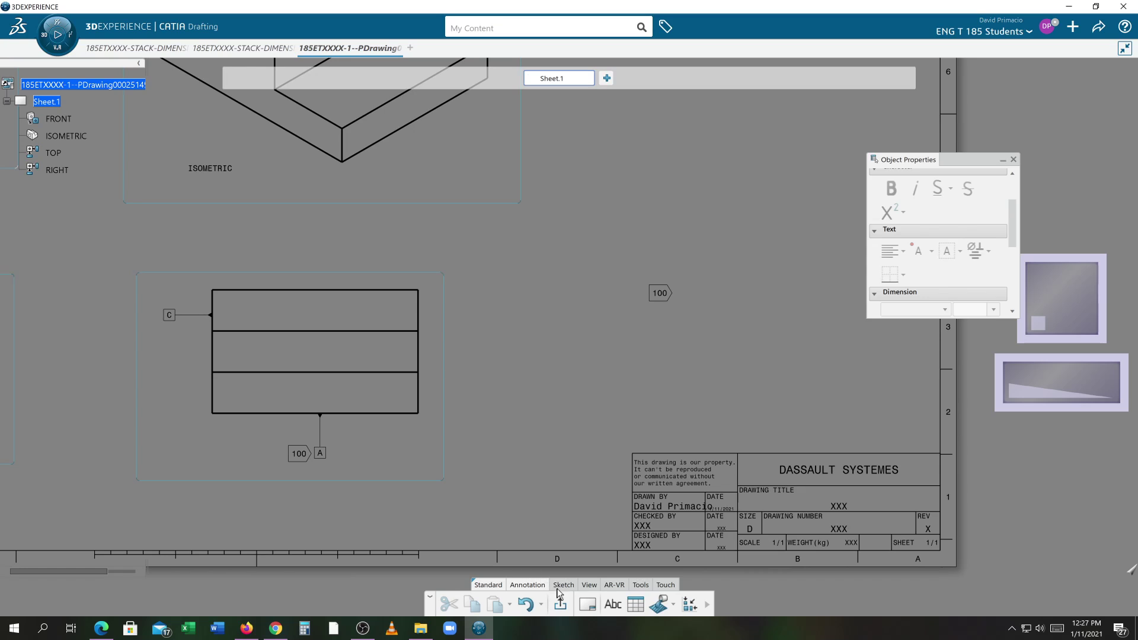
pyautogui.click(613, 604)
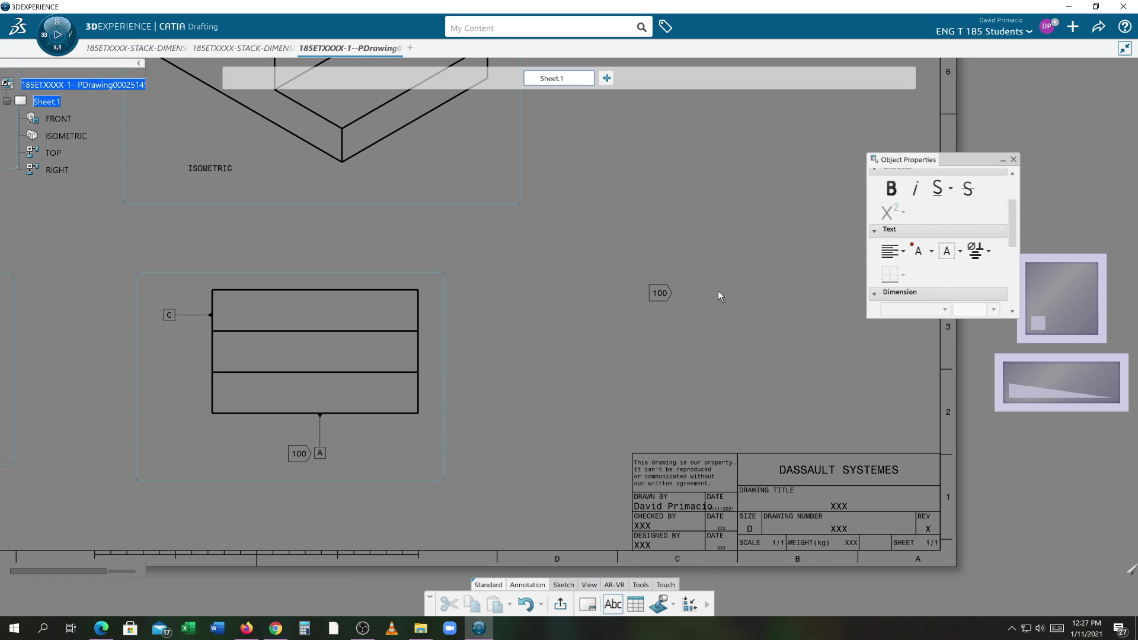
pyautogui.click(683, 292)
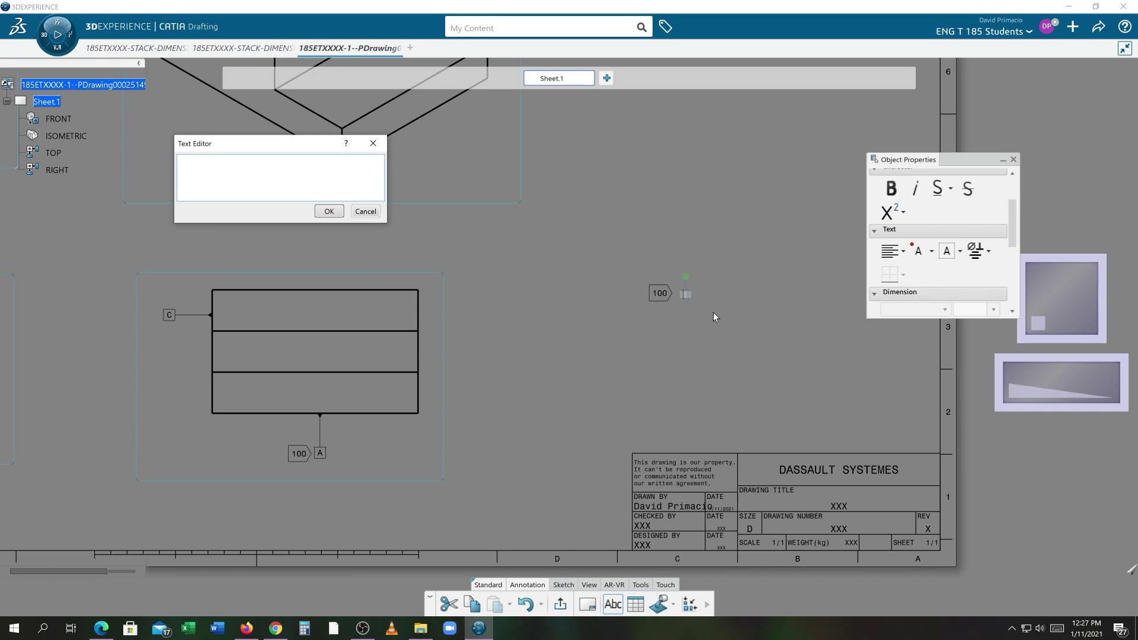
pyautogui.hotkey('alt', 'Tab')
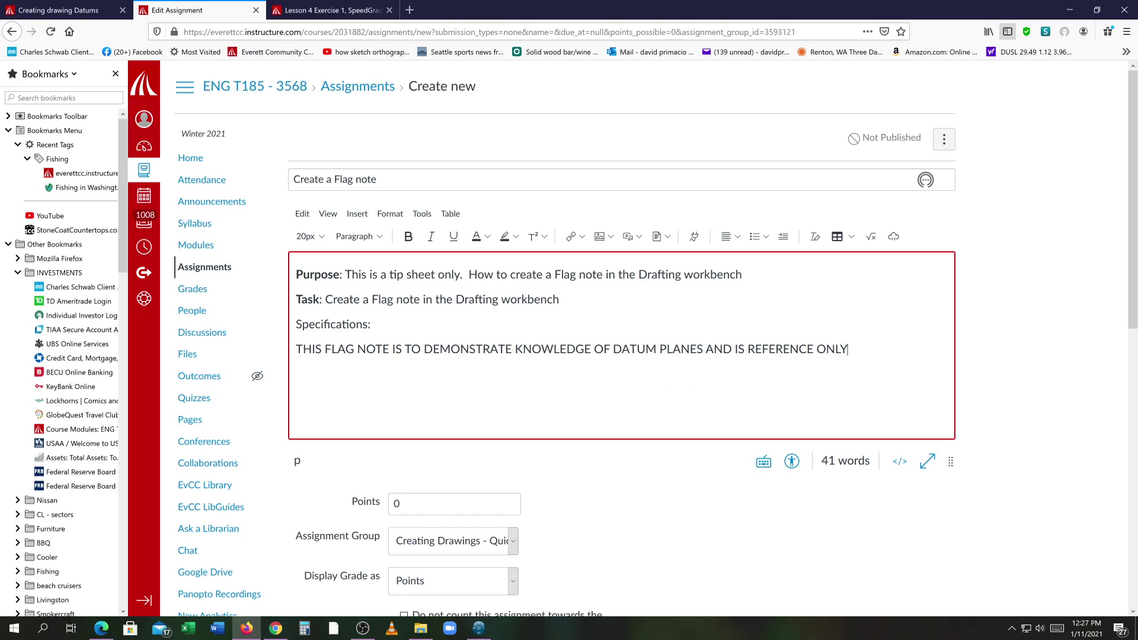
pyautogui.moveTo(848, 349); pyautogui.dragTo(287, 351)
pyautogui.hotkey('ctrl', 'c')
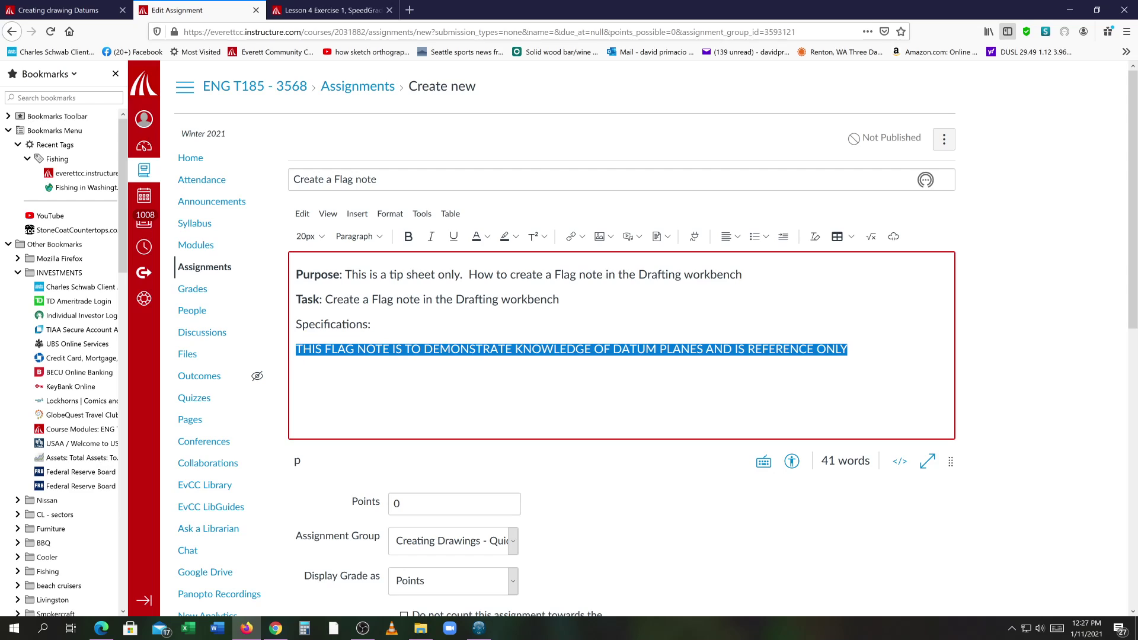
pyautogui.hotkey('alt', 'Tab')
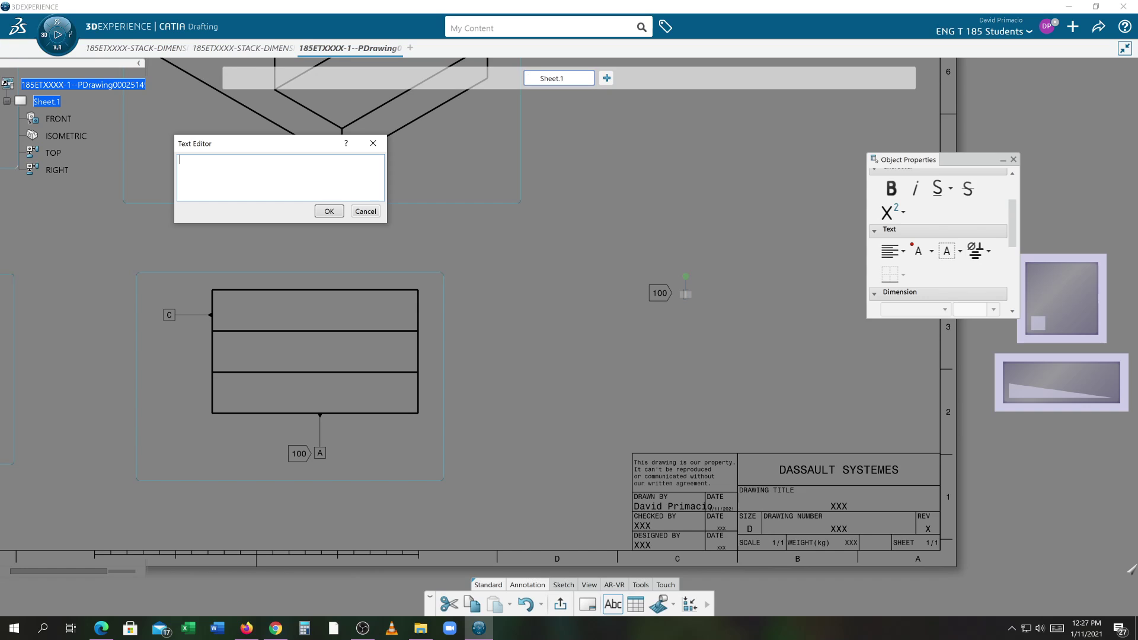
pyautogui.hotkey('ctrl', 'v')
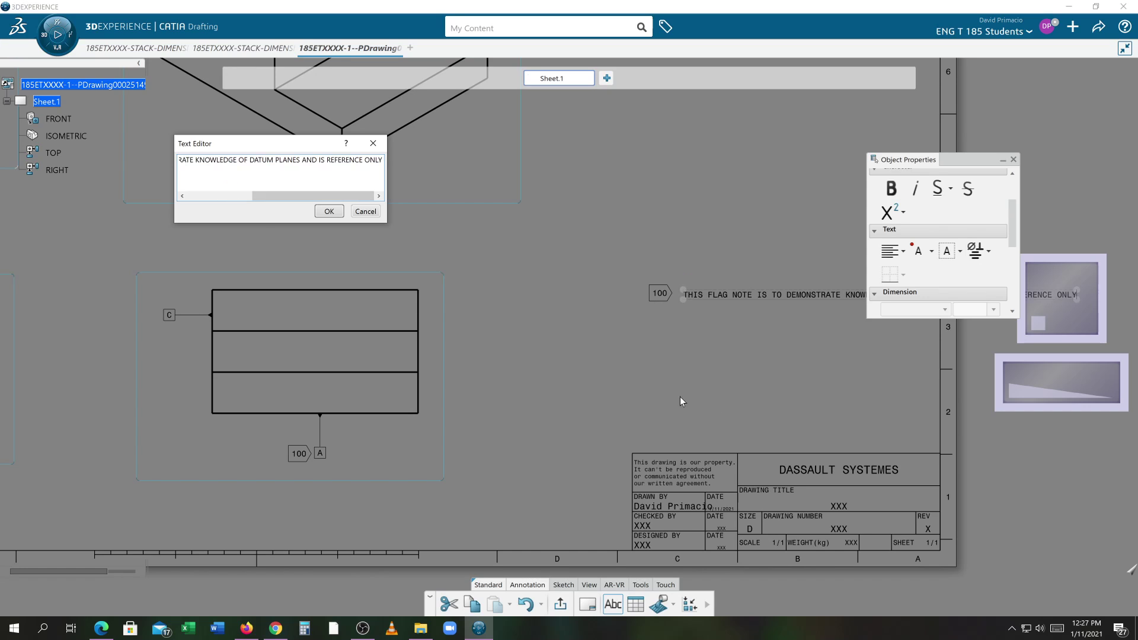
# Step: Break the flag note text into two lines after "KNOWLEDGE" and finish the text
pyautogui.moveTo(633, 385); pyautogui.dragTo(367, 389, button='middle')
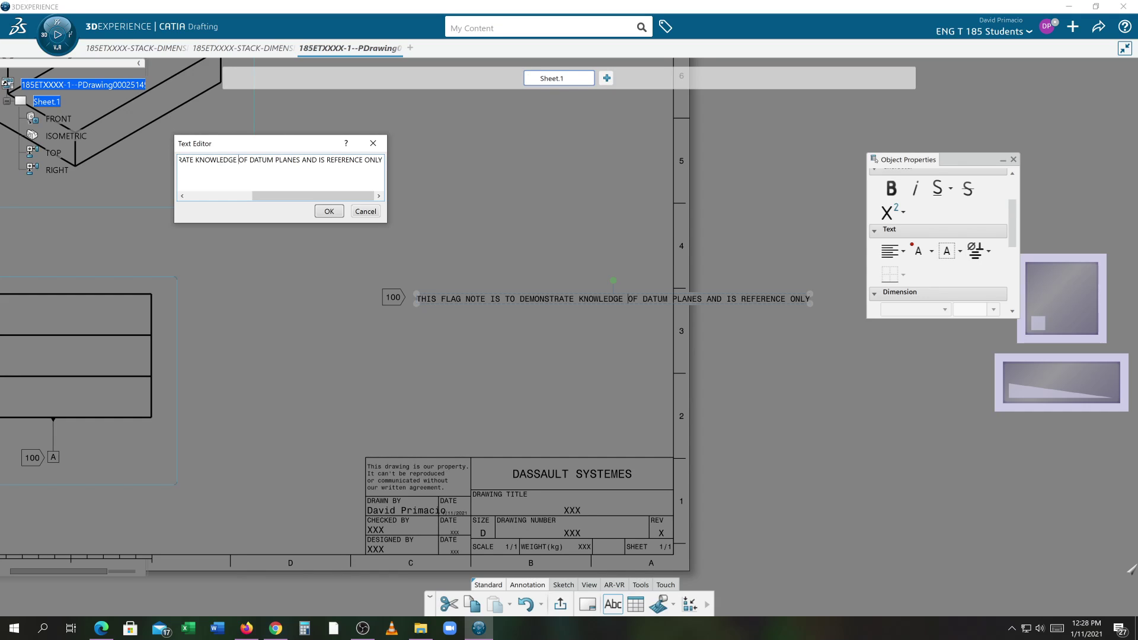
pyautogui.press('Return')
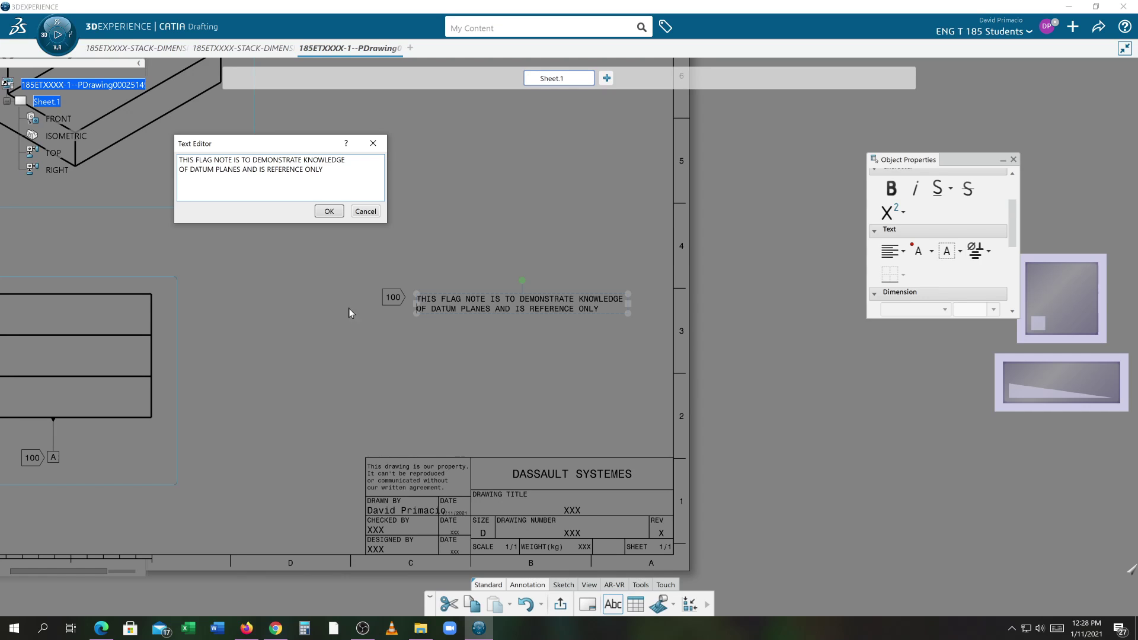
pyautogui.click(329, 212)
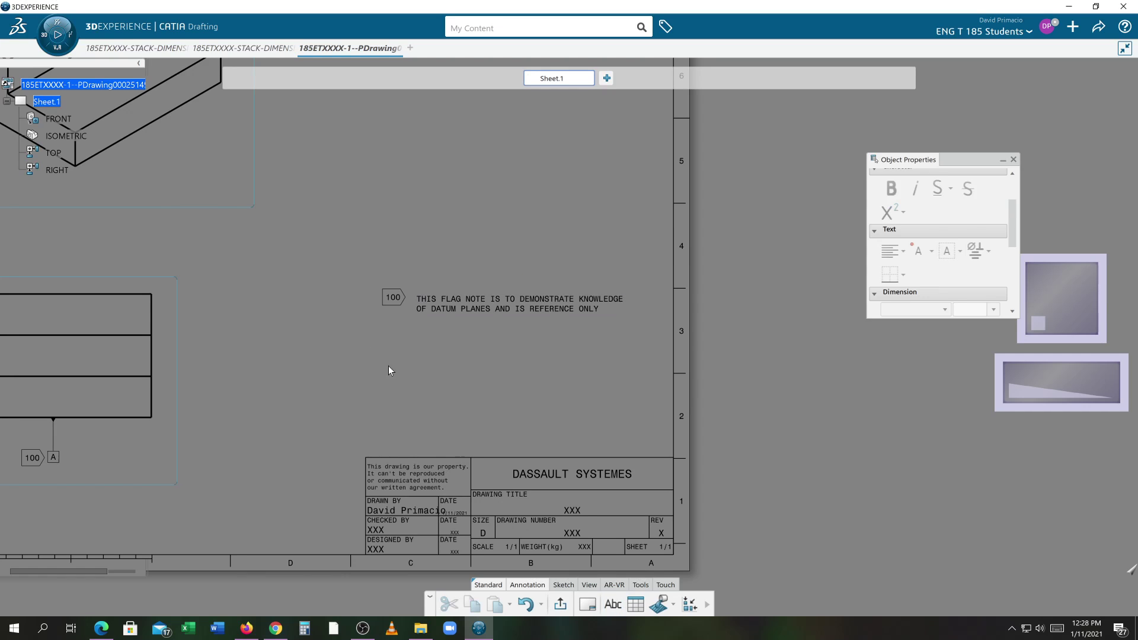
# Step: Shift the two-line note slightly downward so it is vertically centred on the "100" flag
pyautogui.scroll(3, 399, 373)
pyautogui.moveTo(511, 307); pyautogui.dragTo(461, 422, button='middle')
pyautogui.scroll(1, 452, 347)
pyautogui.click(438, 338)
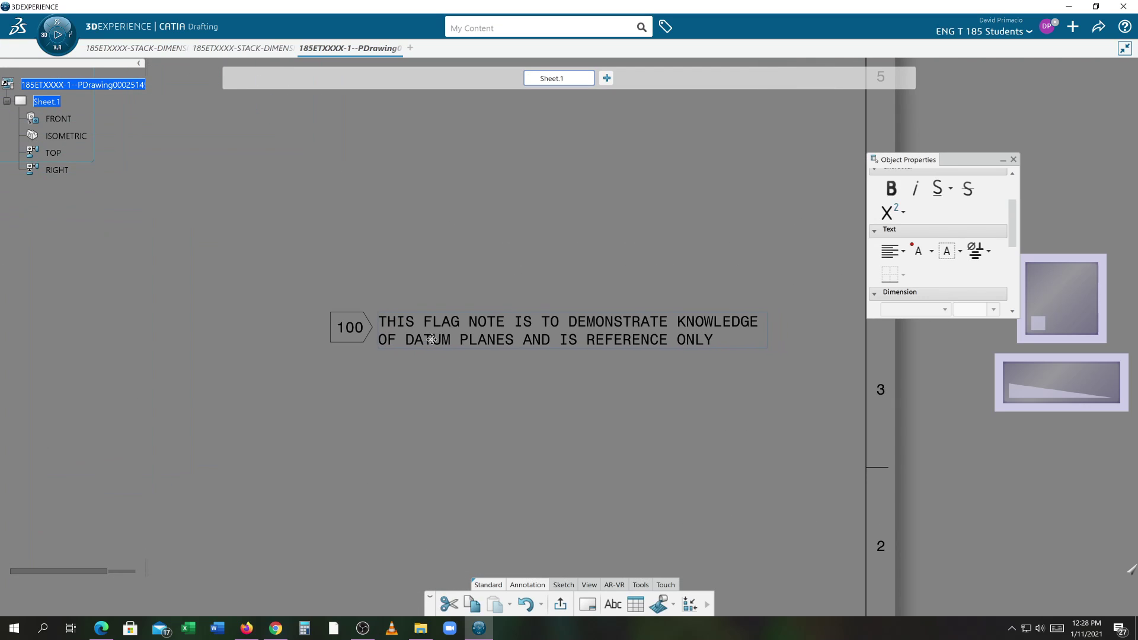
pyautogui.moveTo(445, 345); pyautogui.dragTo(444, 349)
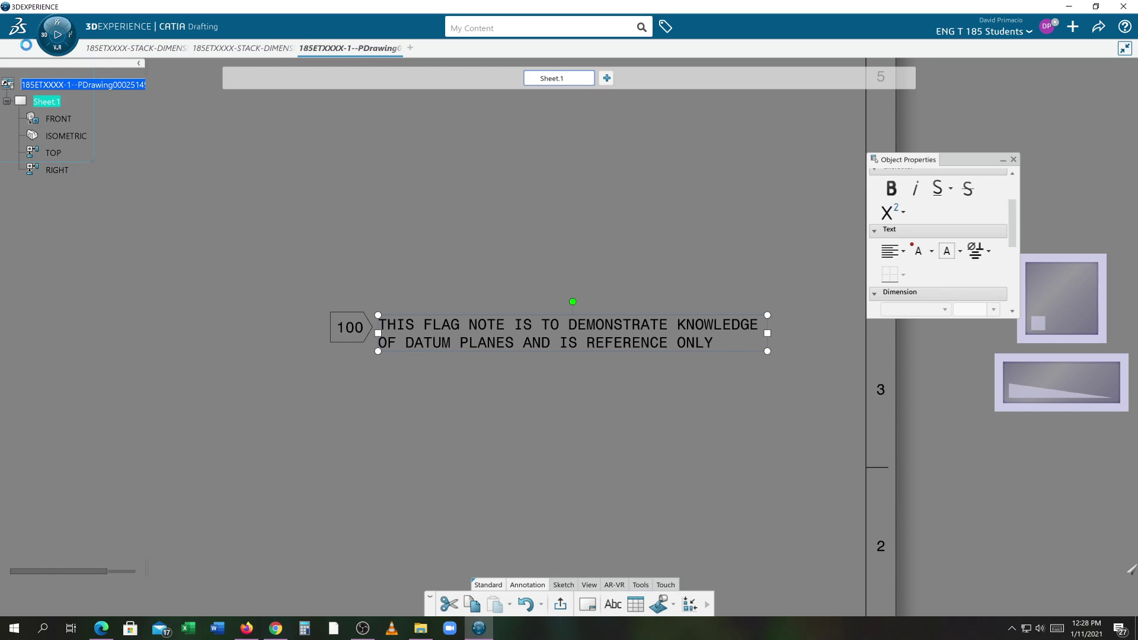
# Step: Switch Sheet.1 from background editing back to sheet editing
pyautogui.rightClick(48, 102)
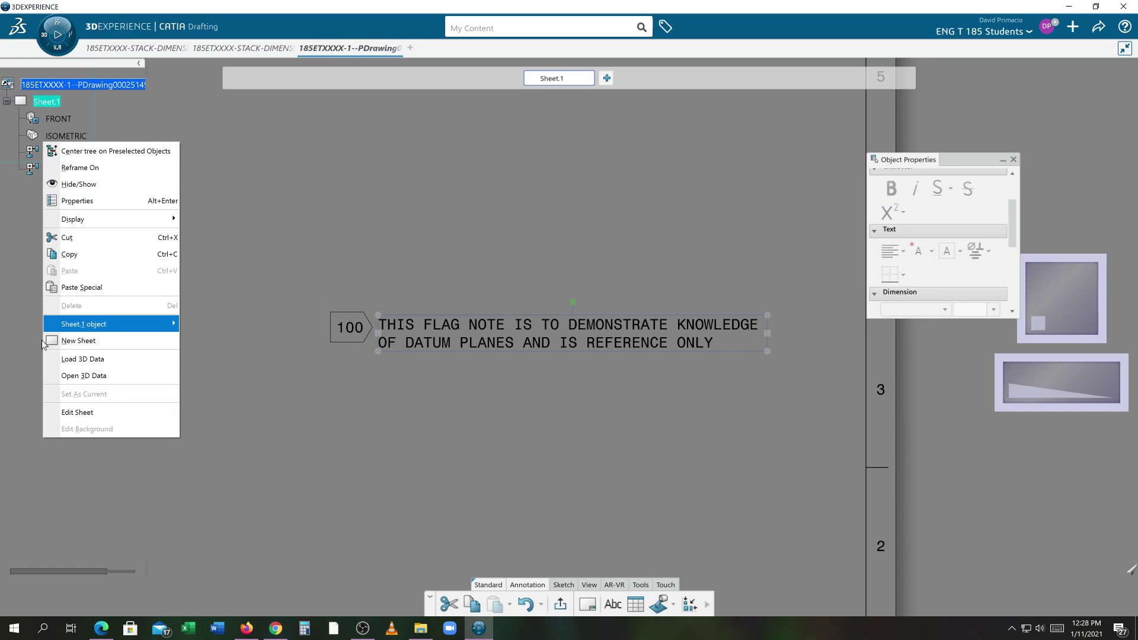
pyautogui.click(67, 414)
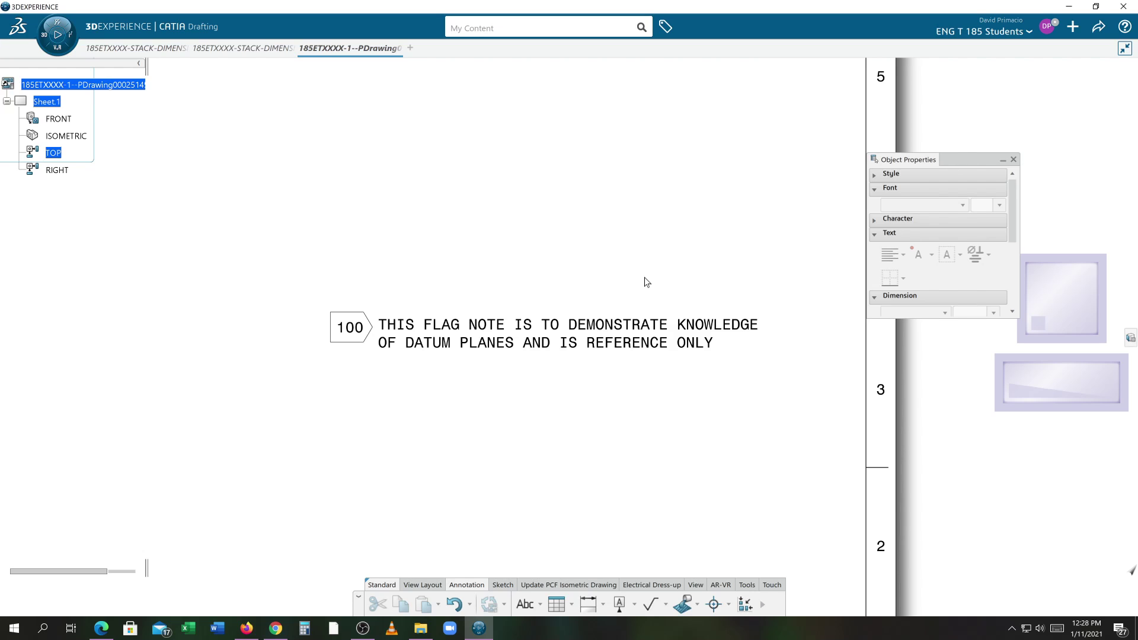
pyautogui.moveTo(486, 363)
pyautogui.mouseDown(button='middle')
pyautogui.moveTo(556, 288)
pyautogui.moveTo(521, 386)
pyautogui.moveTo(540, 386)
pyautogui.moveTo(519, 413)
pyautogui.mouseUp(button='middle')
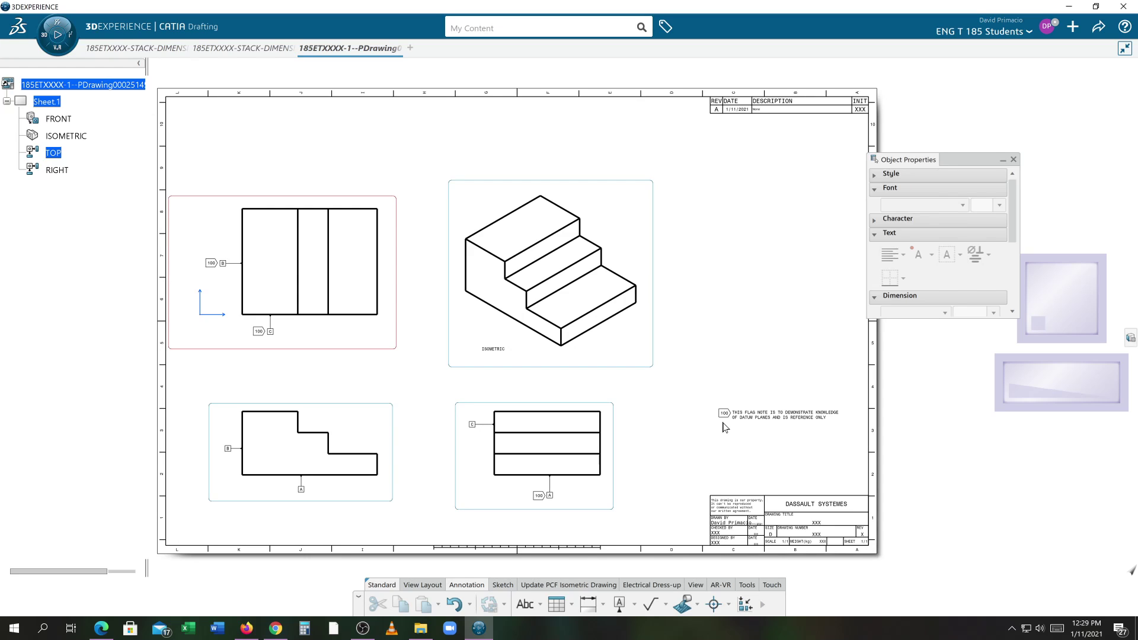
pyautogui.scroll(3, 676, 438)
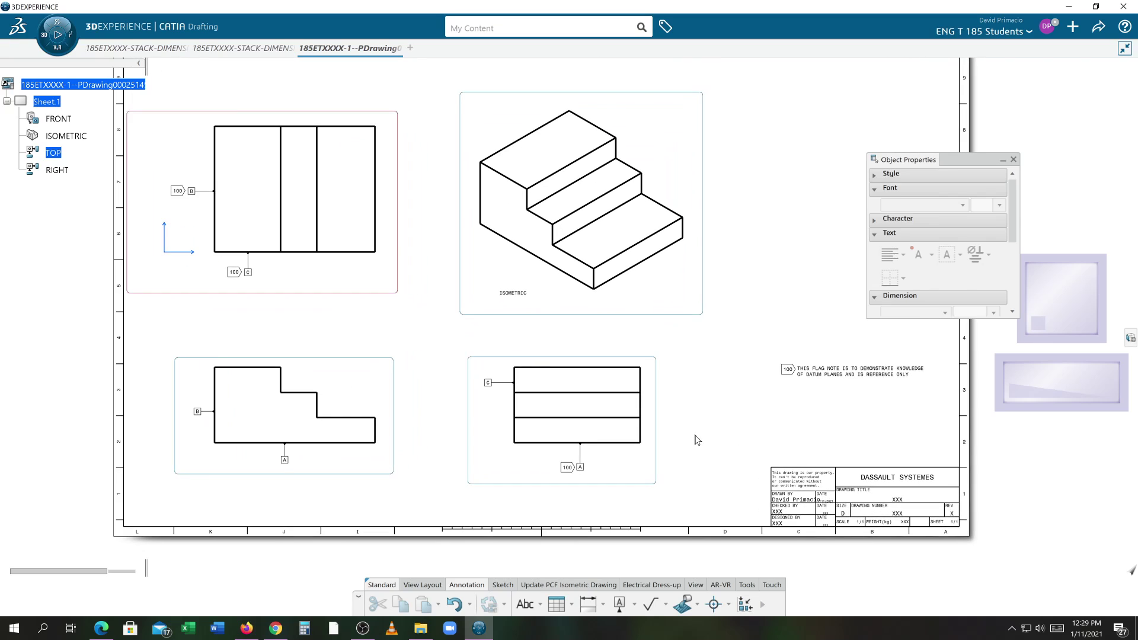